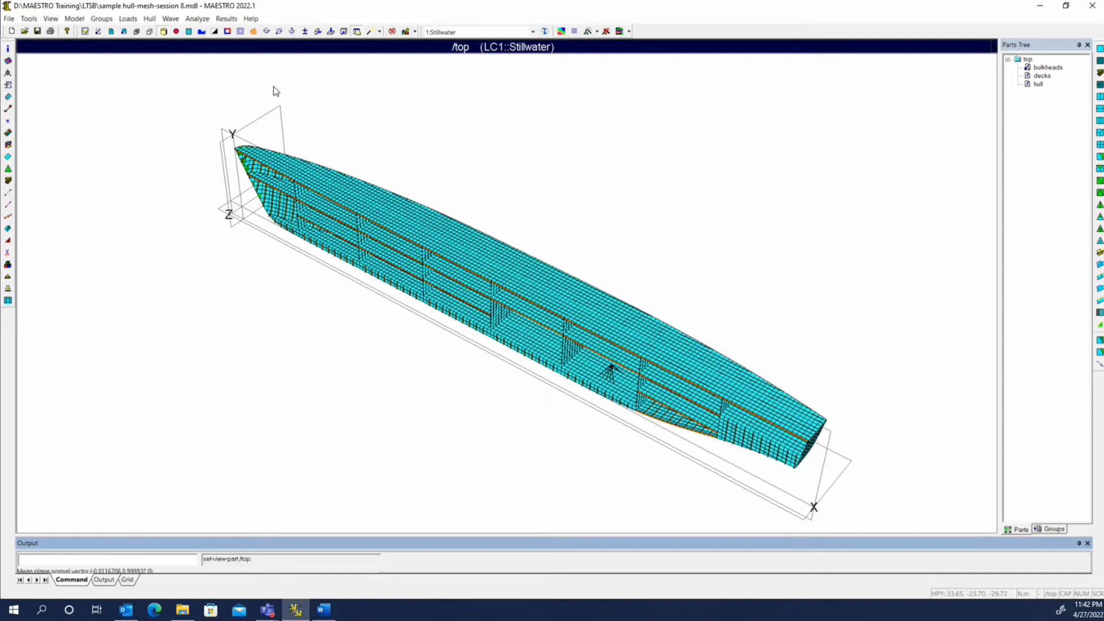
- Display the stillwater plane on the hull model for the Stillwater load case
left_click(202, 32)
middle_click_drag(569, 246, 599, 197)
middle_click_drag(389, 271, 396, 278)
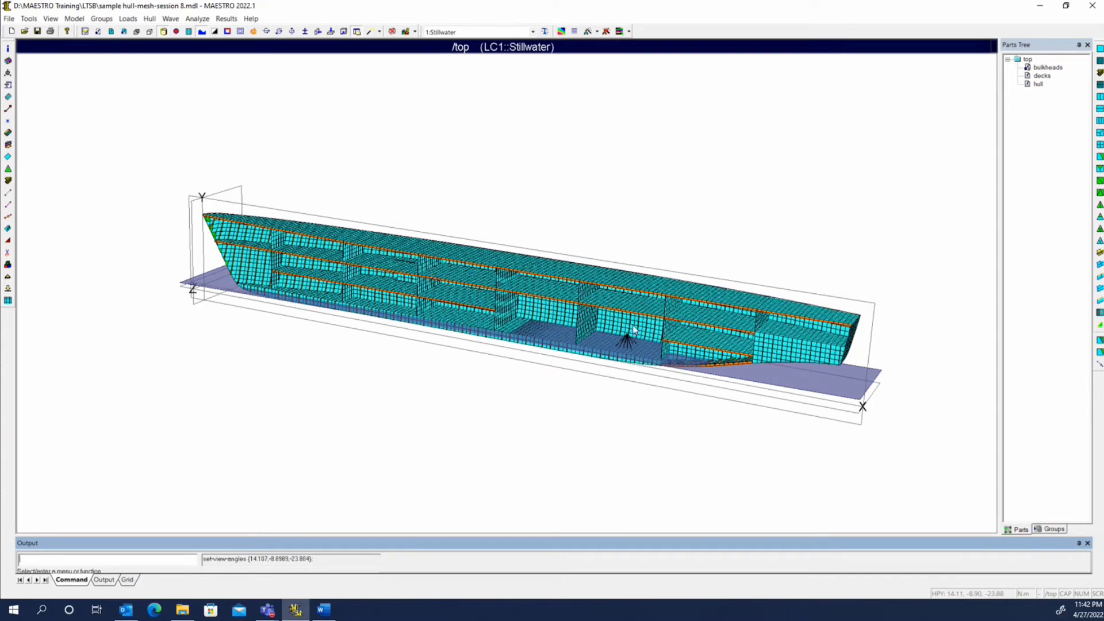
- Add all tank volumes to the volume masses of the Stillwater load case and enlarge the Loads dialog to show every row
left_click(8, 300)
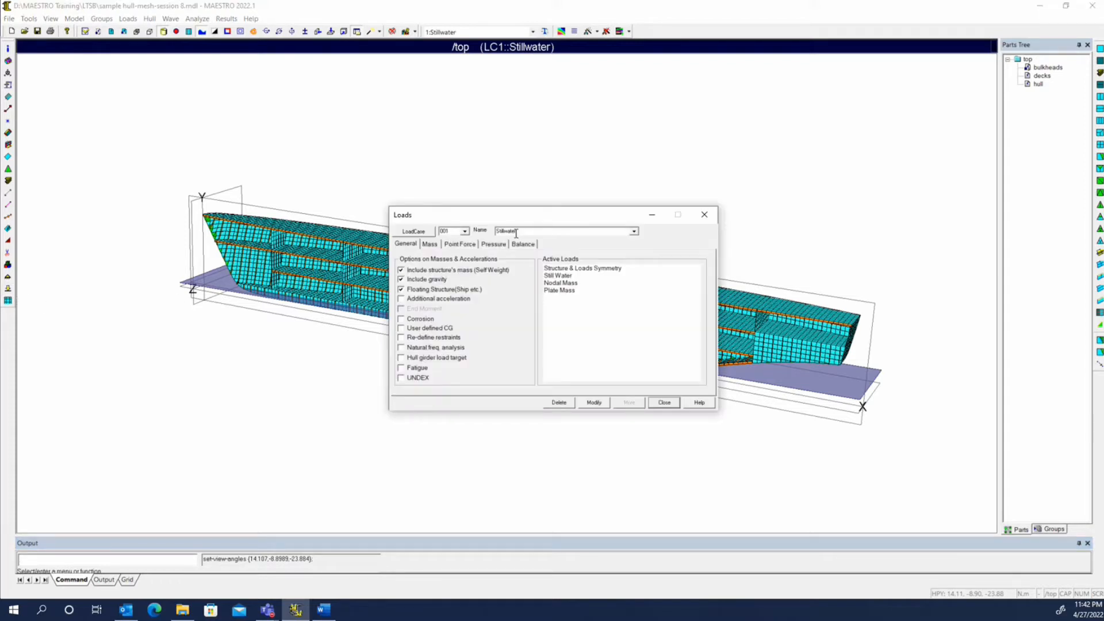
left_click(435, 244)
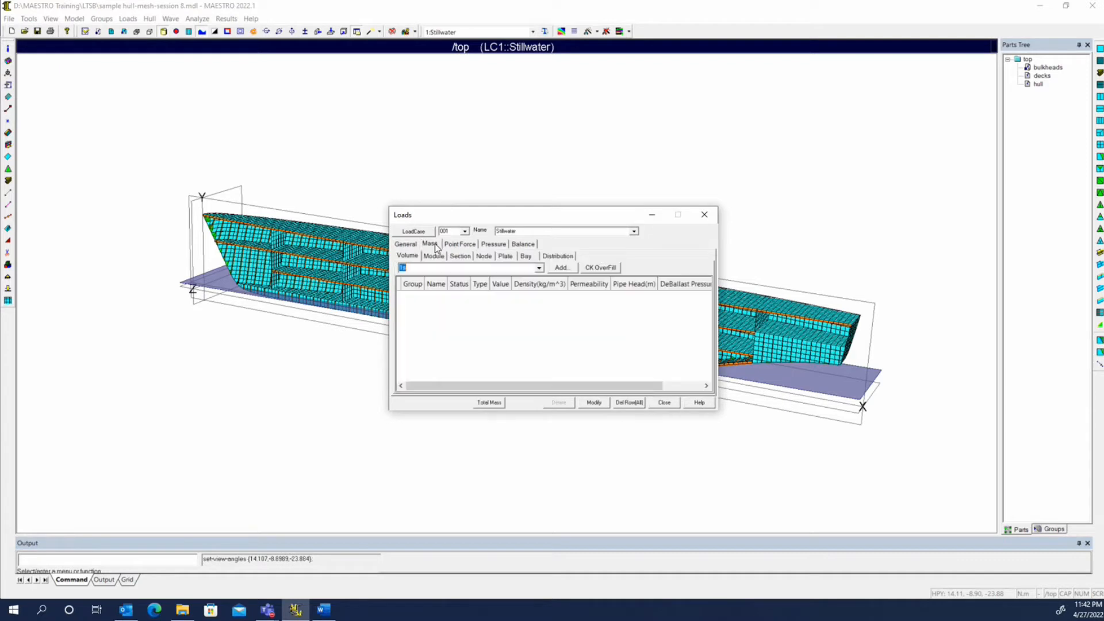
left_click(558, 268)
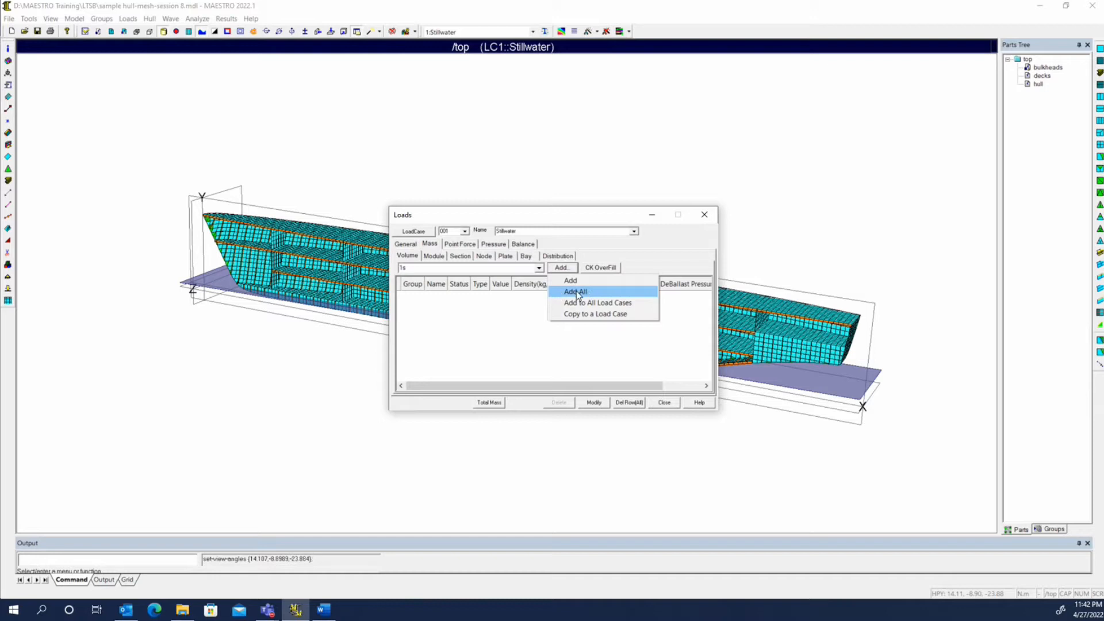
left_click(576, 291)
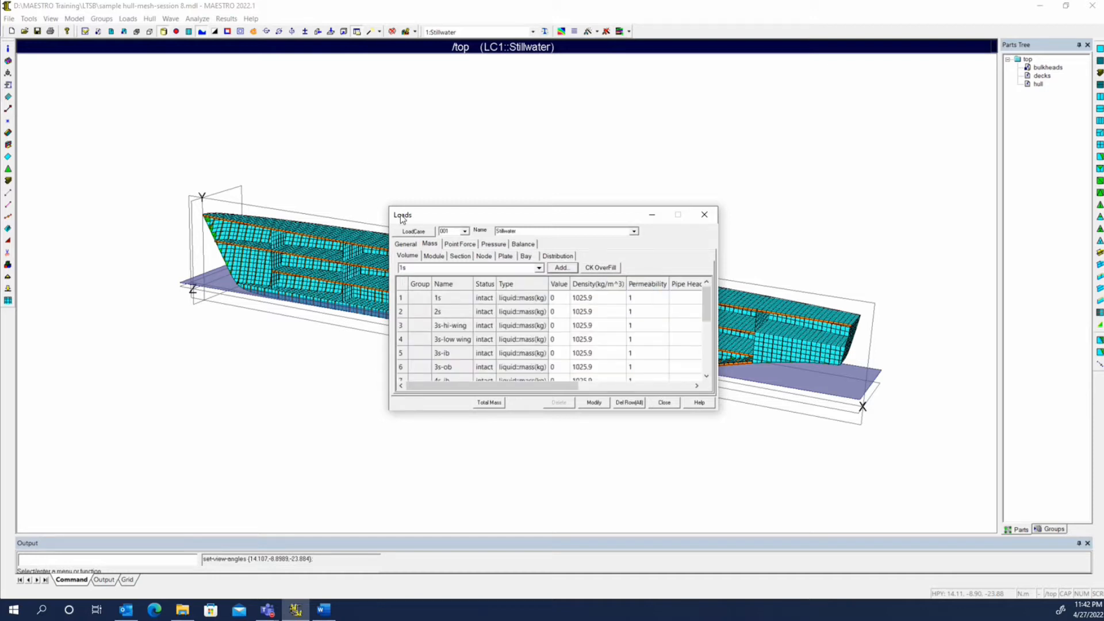
left_click_drag(387, 205, 178, 102)
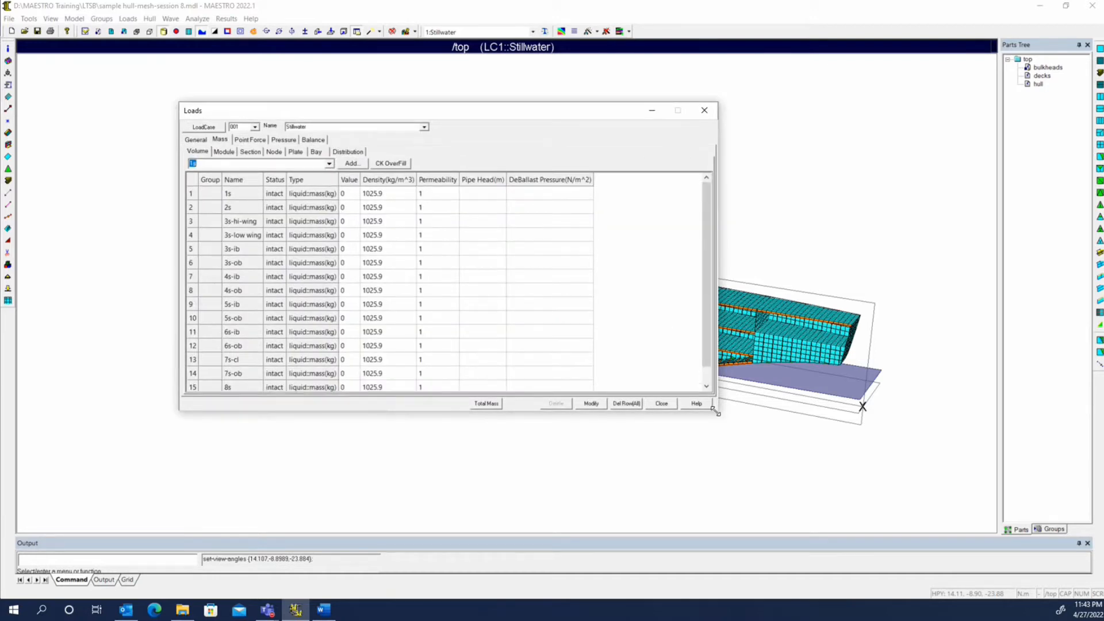
left_click_drag(717, 410, 828, 488)
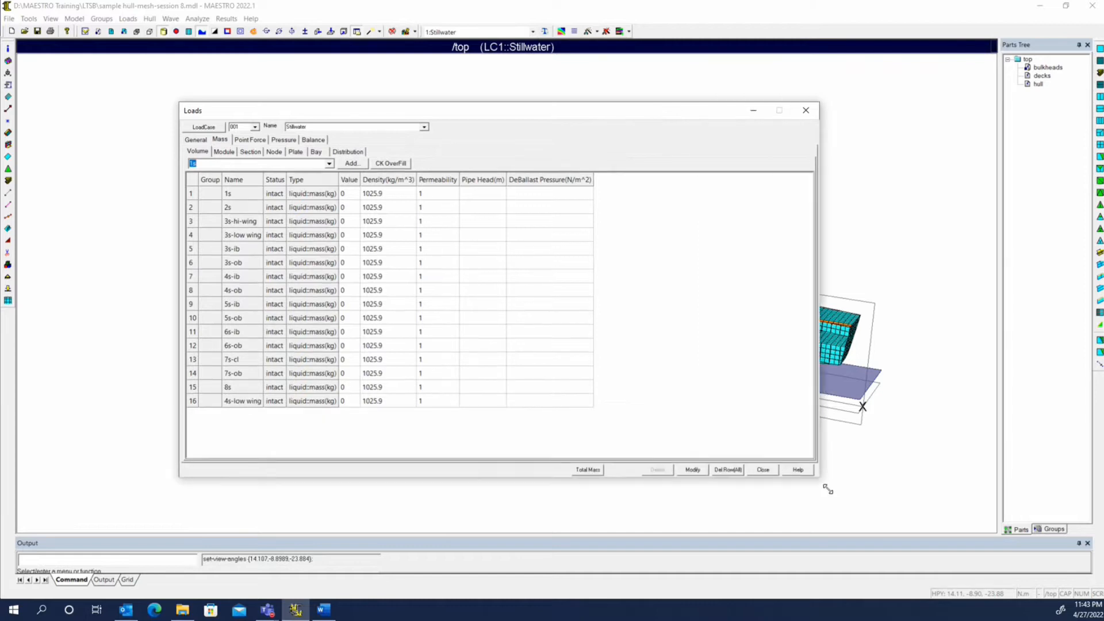
- List the model's volume groups and consult the tank loads table in the Word document Loading Data-v2.docx
left_click(1051, 529)
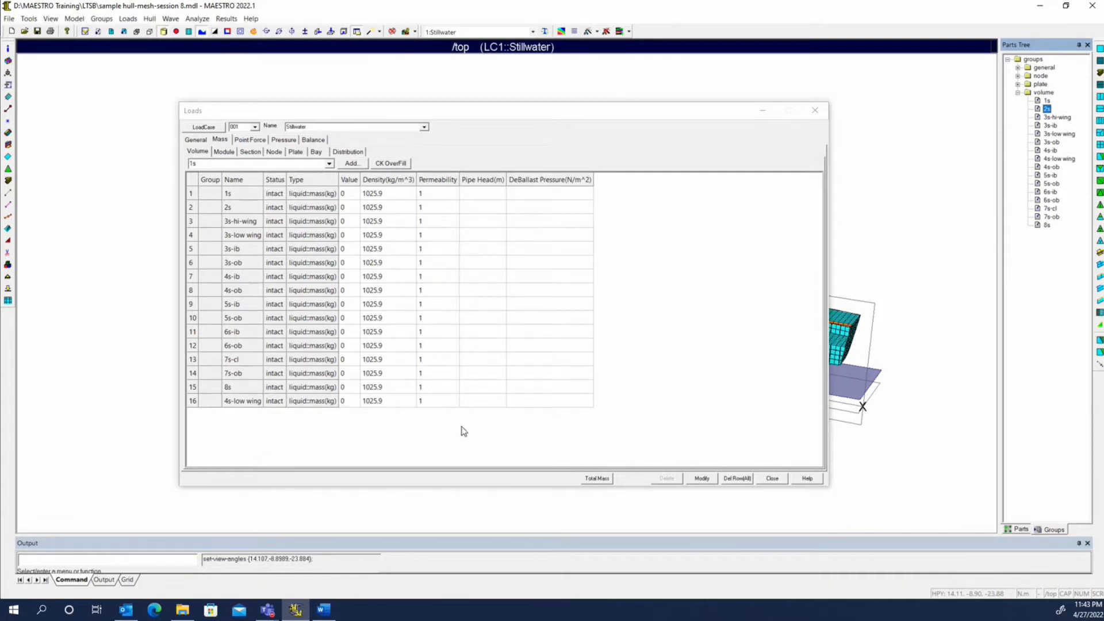
left_click(323, 609)
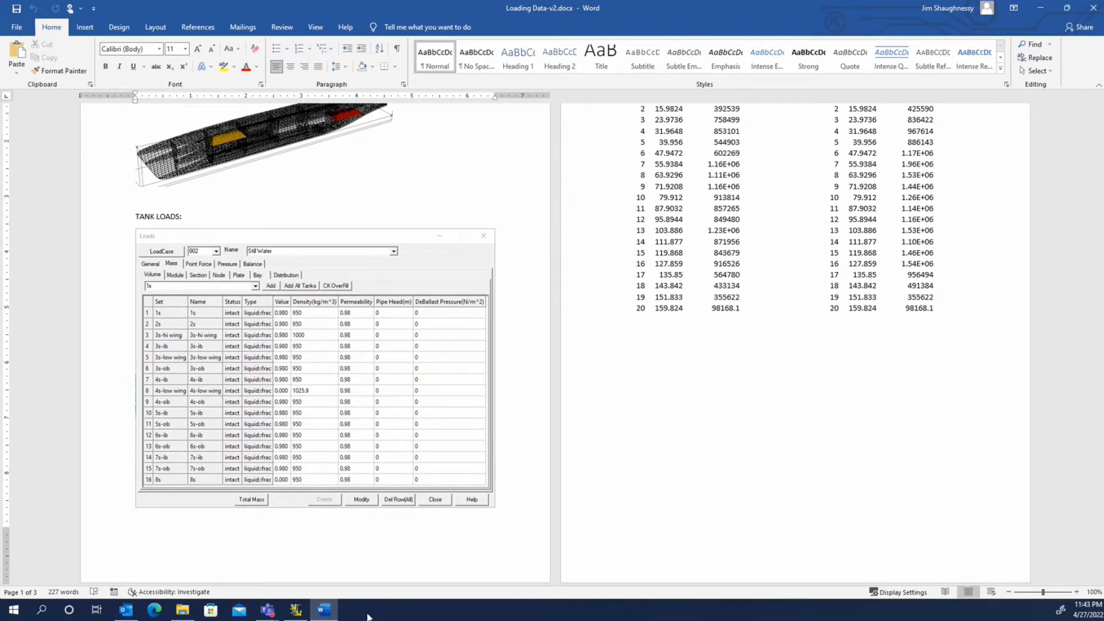
left_click(298, 614)
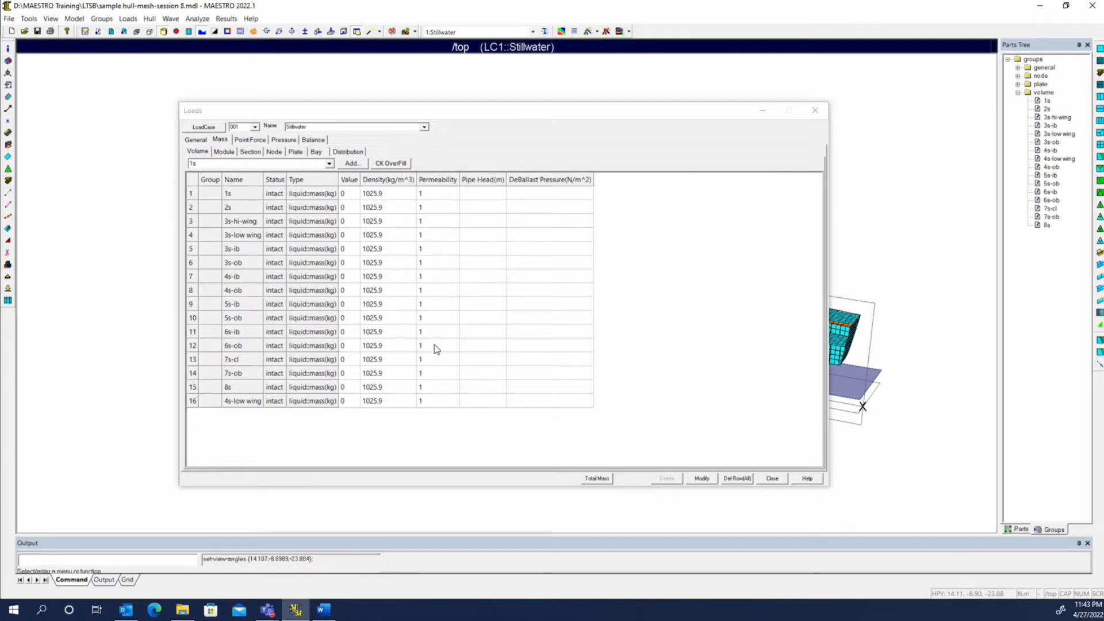
- Switch tank 1s to flooded and back to intact, and cycle its load type through head and back to mass
left_click(276, 196)
left_click(274, 197)
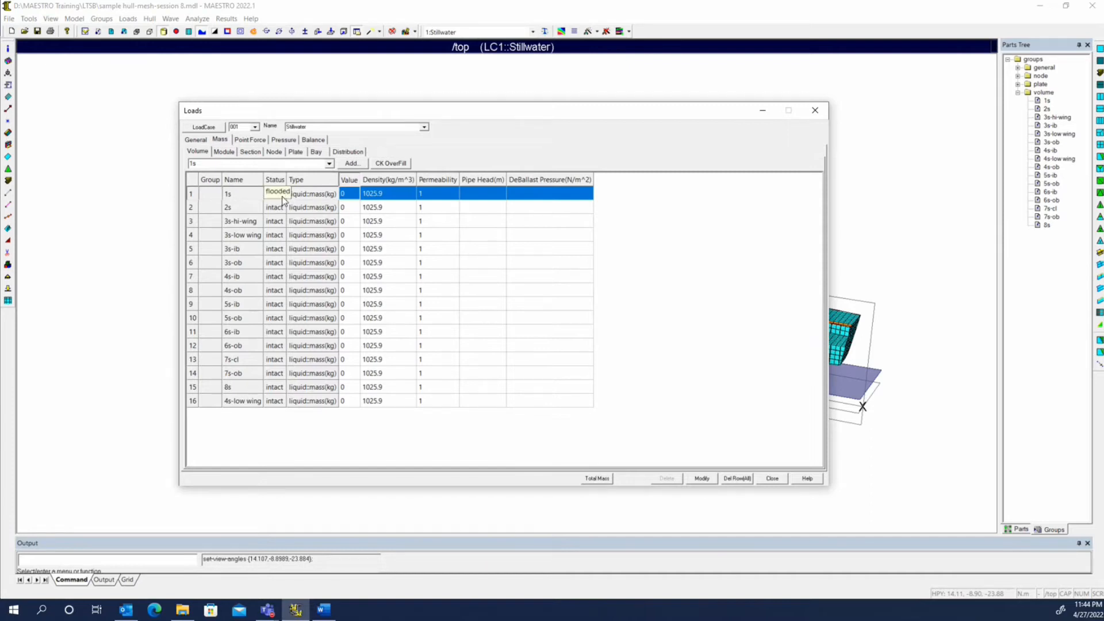
left_click(277, 194)
left_click(316, 193)
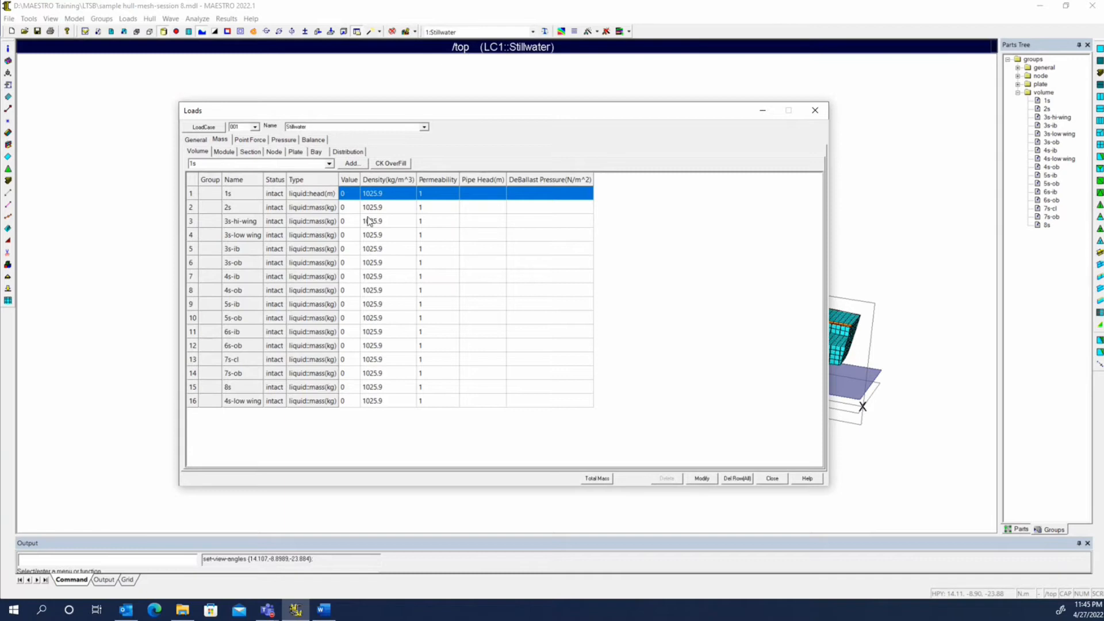
left_click(322, 196)
left_click(322, 196)
left_click(322, 195)
- Switch the load type of all tanks from 1s to 4s-low wing to Frac and back to Mass
left_click(471, 195)
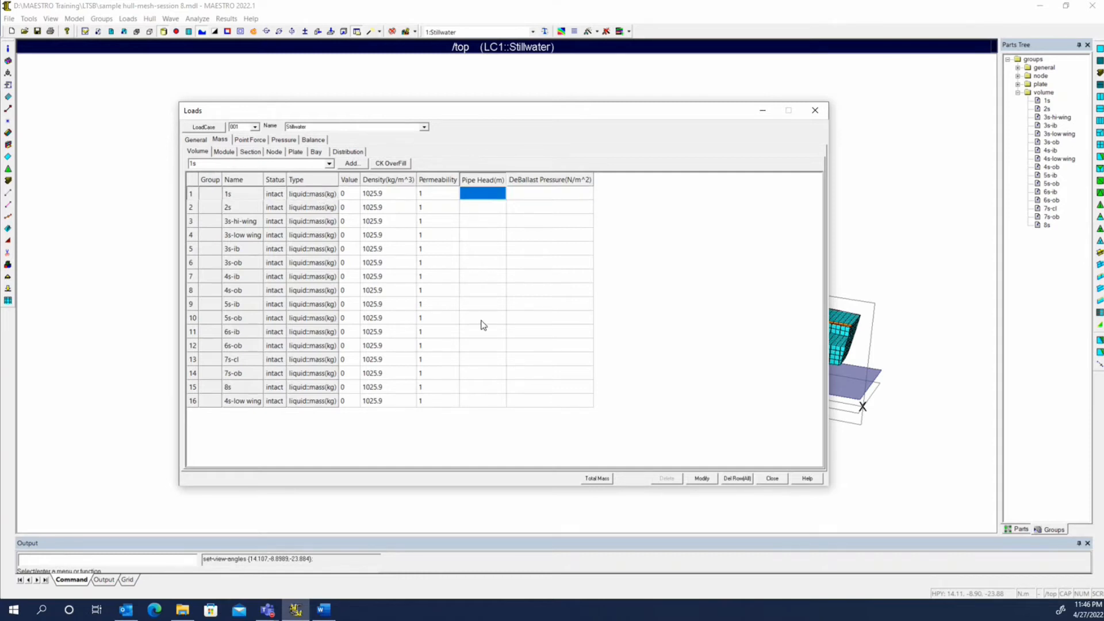
left_click(481, 401, "shift")
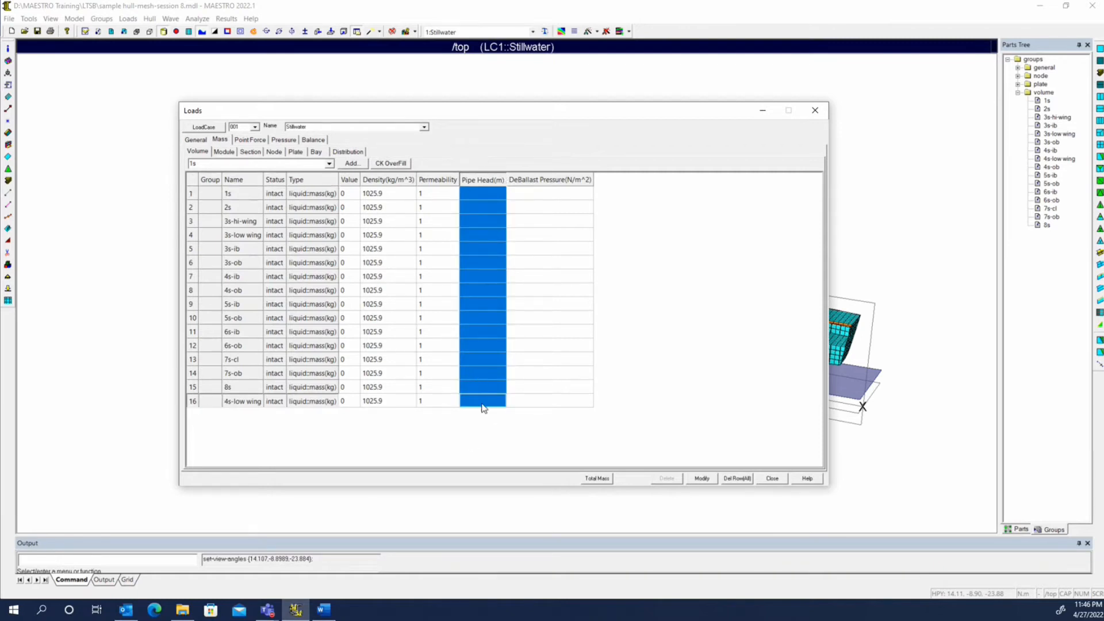
right_click(484, 298)
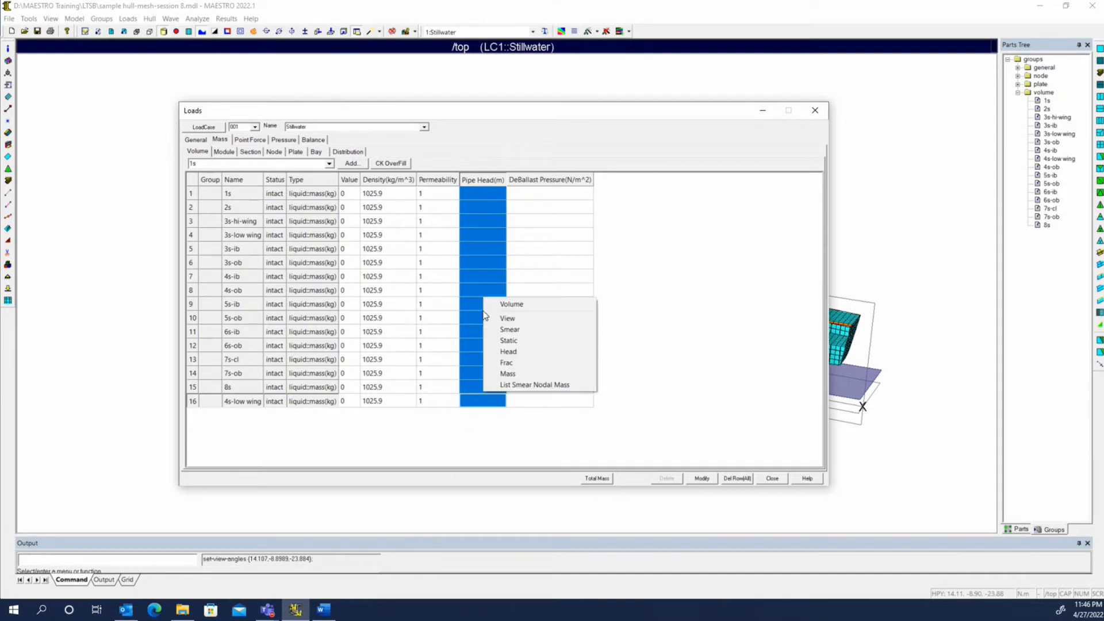
left_click(528, 368)
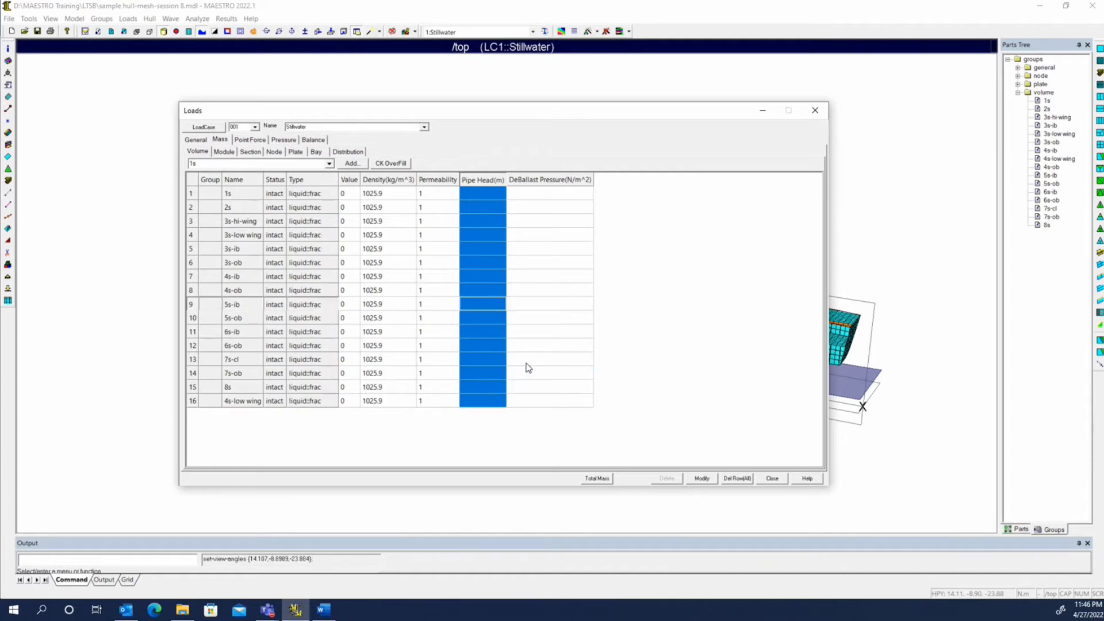
right_click(488, 322)
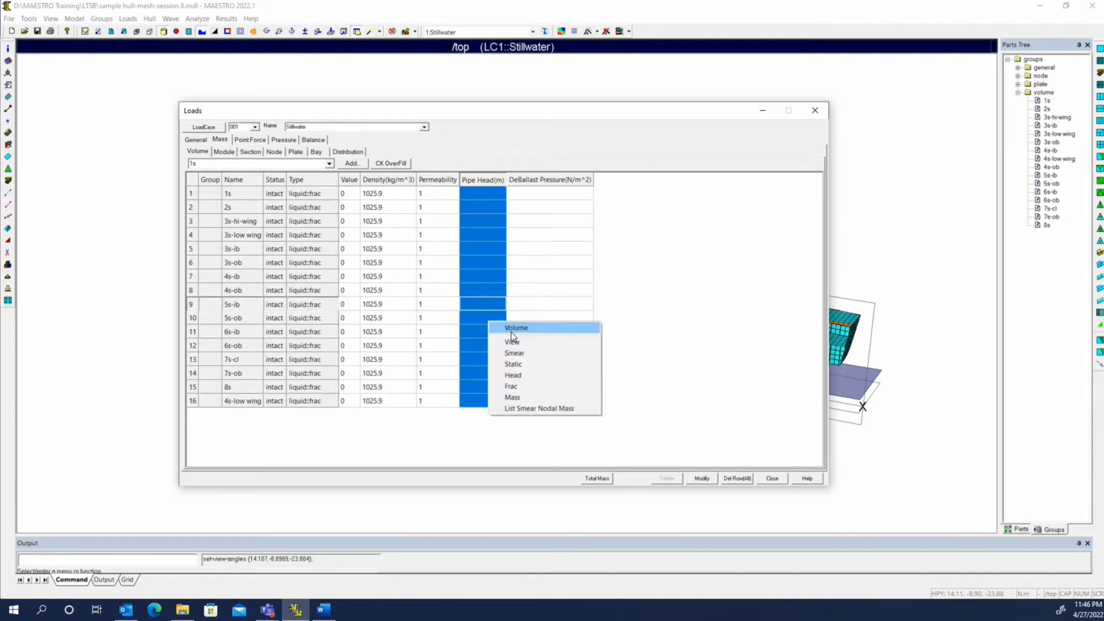
left_click(512, 400)
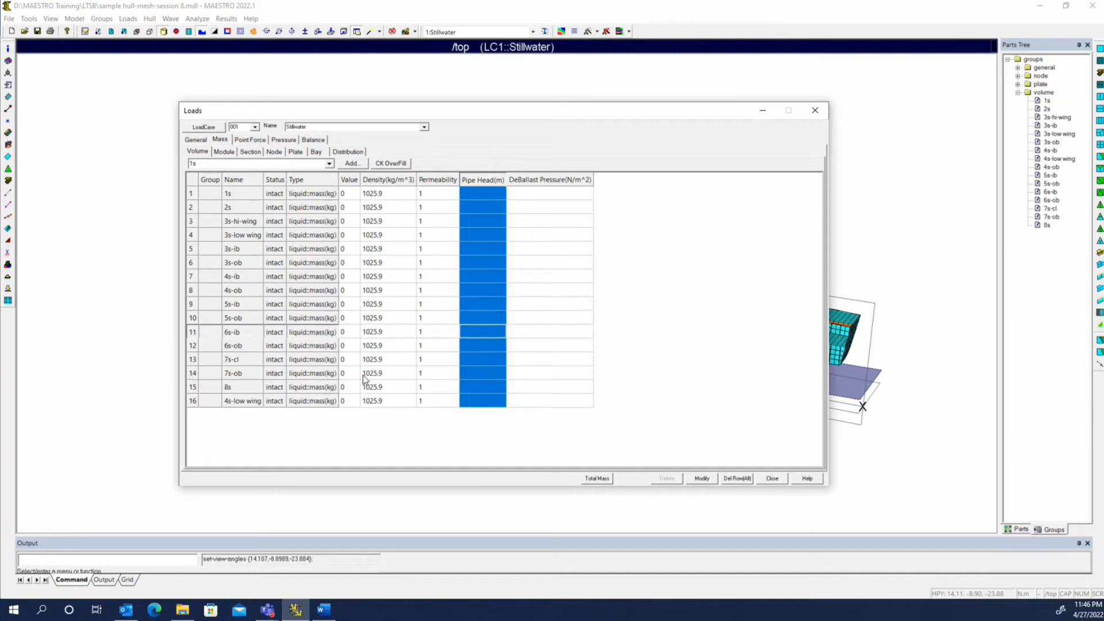
- Set the load type of all tanks to Head with the Static option, and widen the Type column to show it fully
right_click(472, 333)
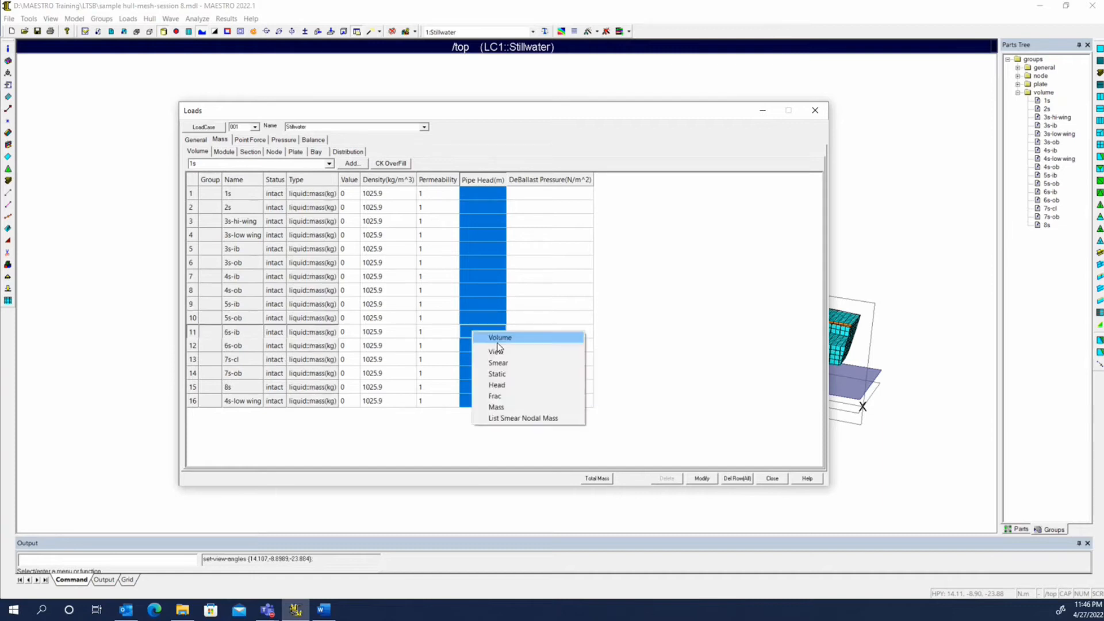
left_click(504, 386)
right_click(480, 313)
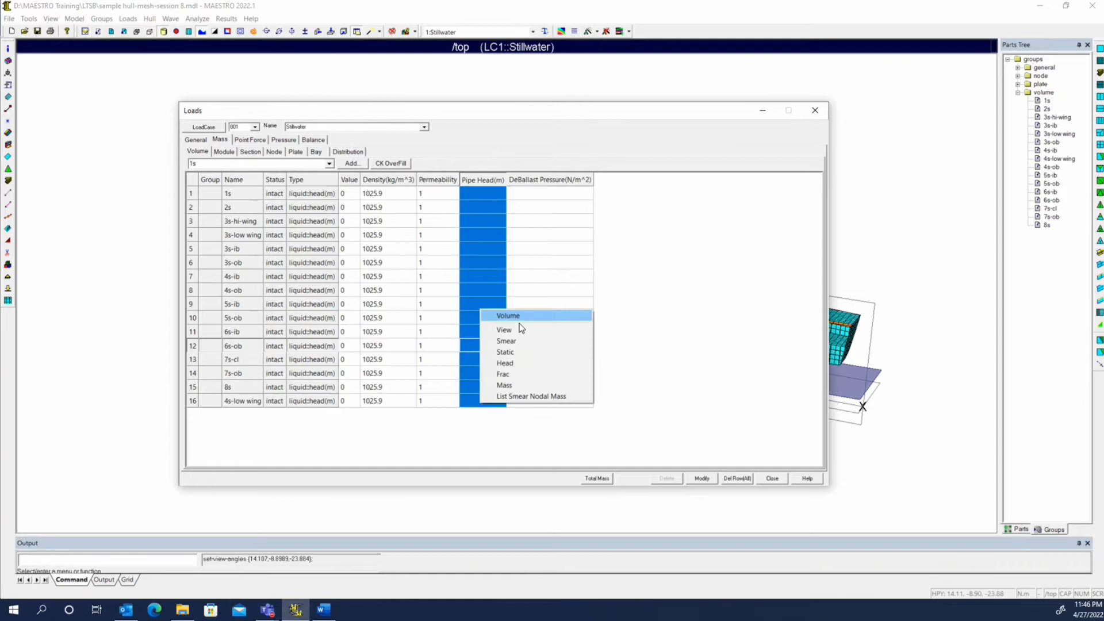
left_click(523, 354)
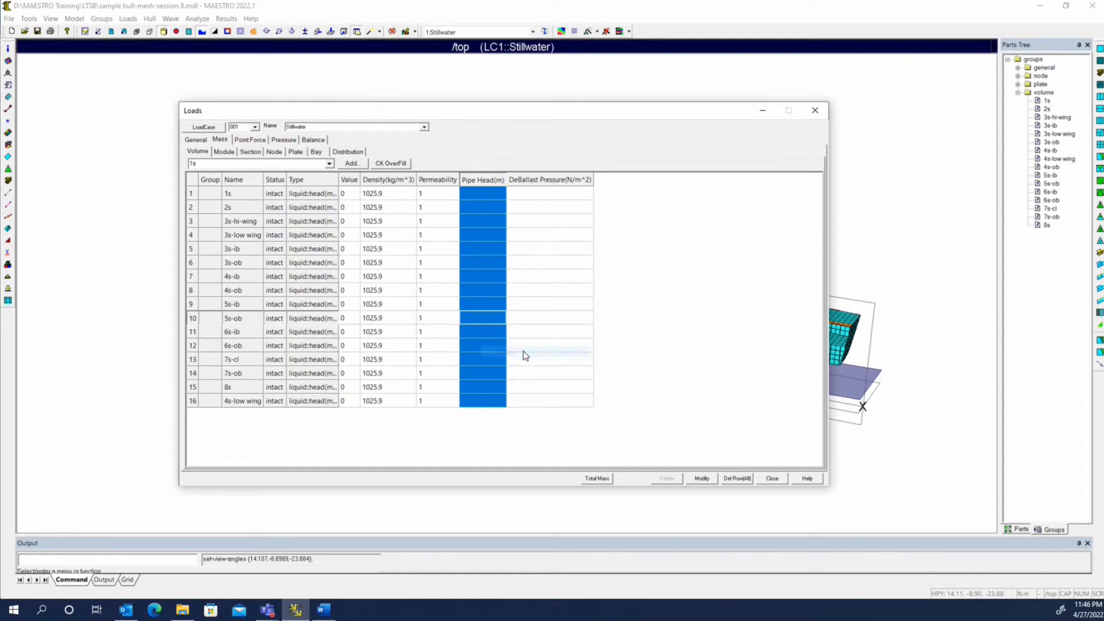
left_click(338, 181)
left_click_drag(340, 180, 376, 180)
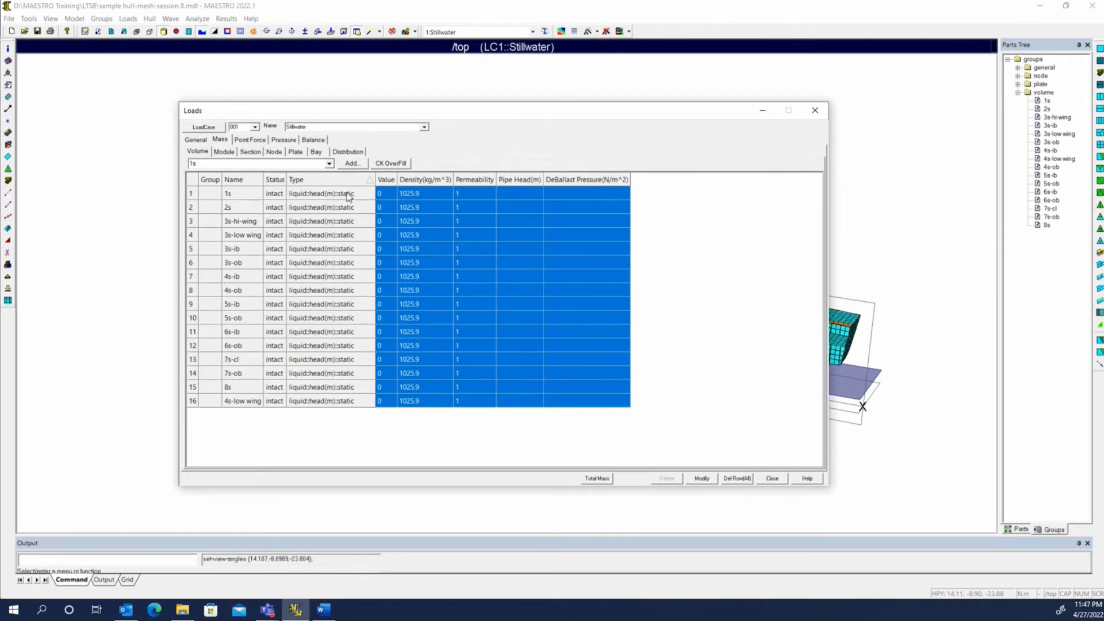
- Change the load type of all tanks to Frac and their load application to Smear
right_click(412, 231)
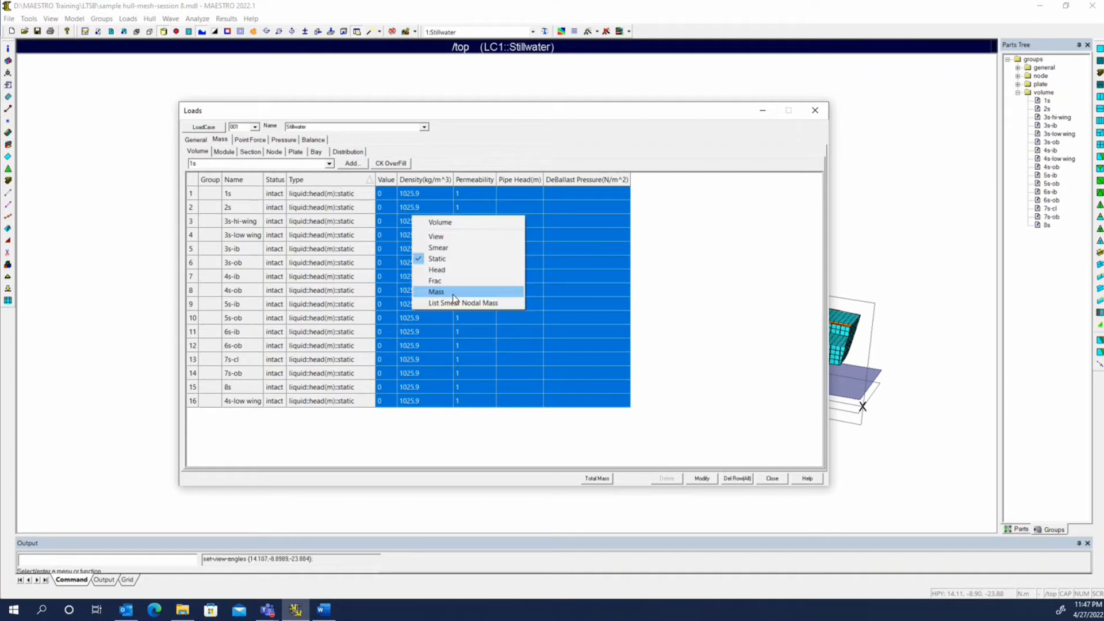
left_click(441, 259)
right_click(445, 265)
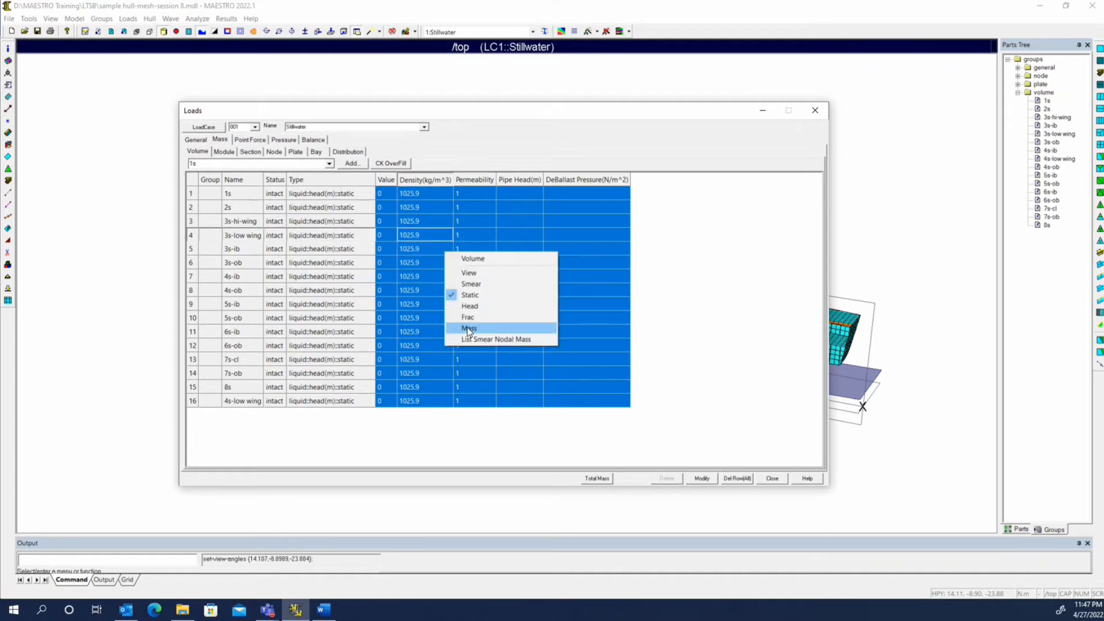
left_click(468, 317)
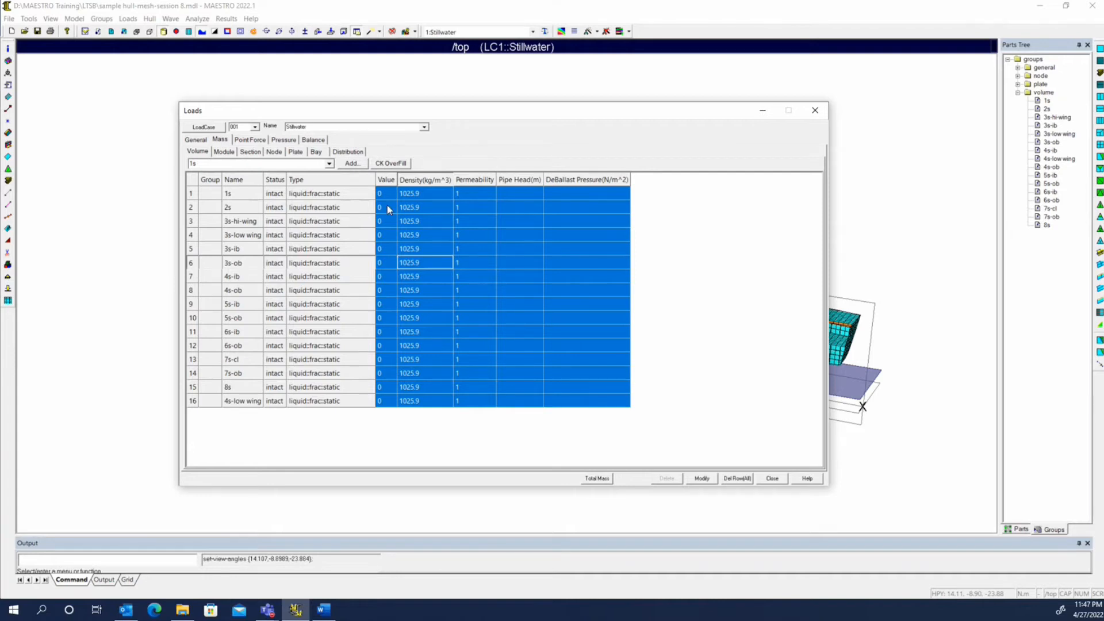
right_click(335, 265)
left_click(348, 294)
right_click(424, 294)
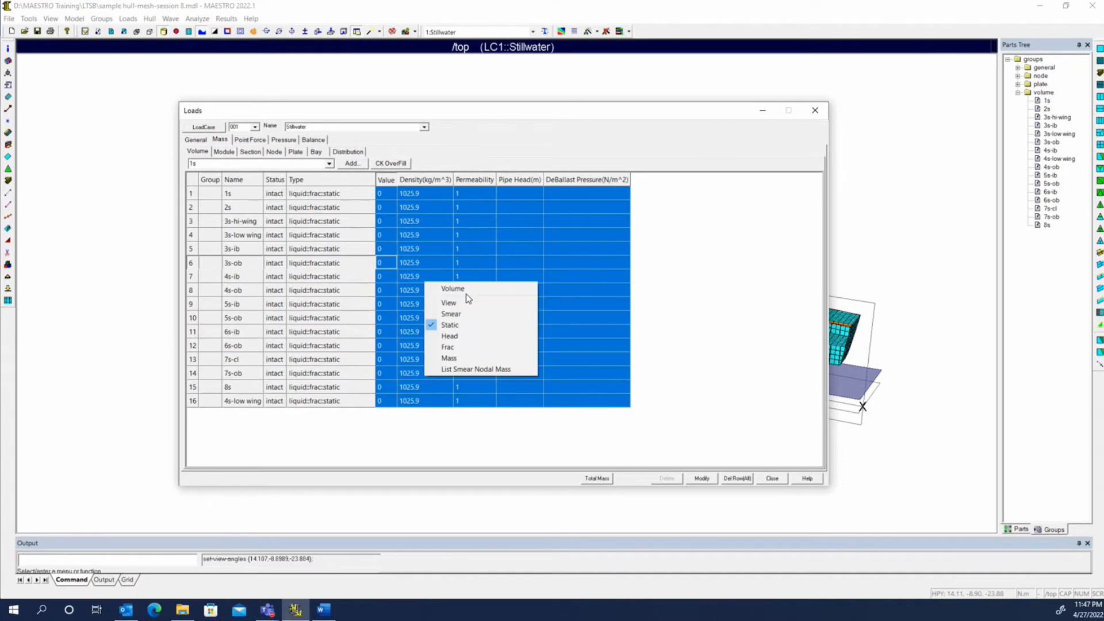
left_click(454, 314)
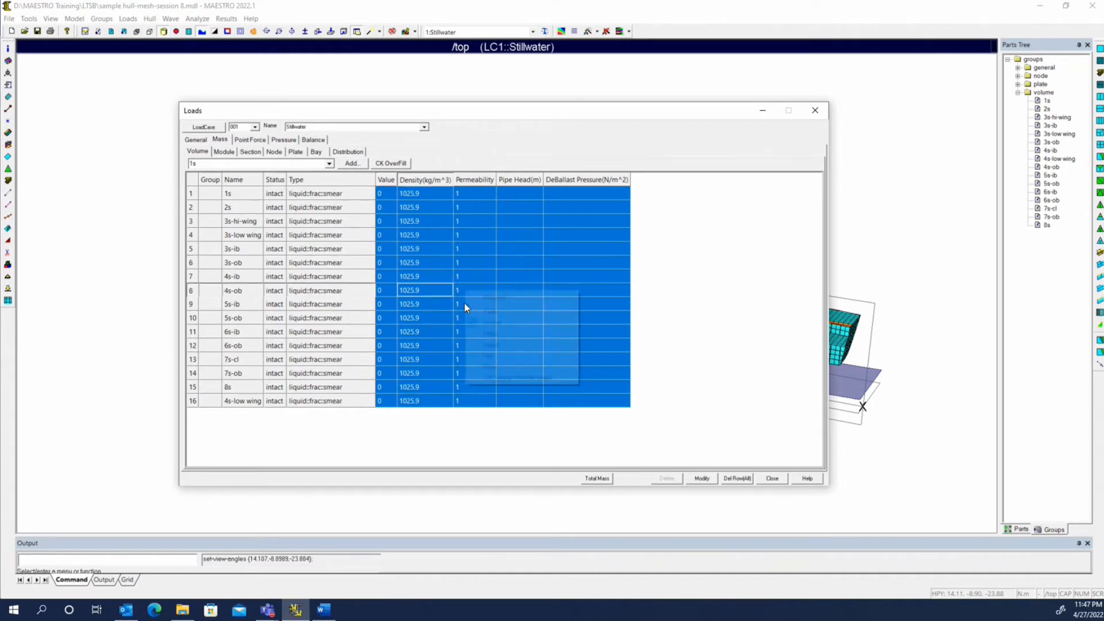
- Display tank volume 5s-ib, and switch all tanks to smeared Mass and back to smeared Frac before closing the load definitions
left_click(489, 311)
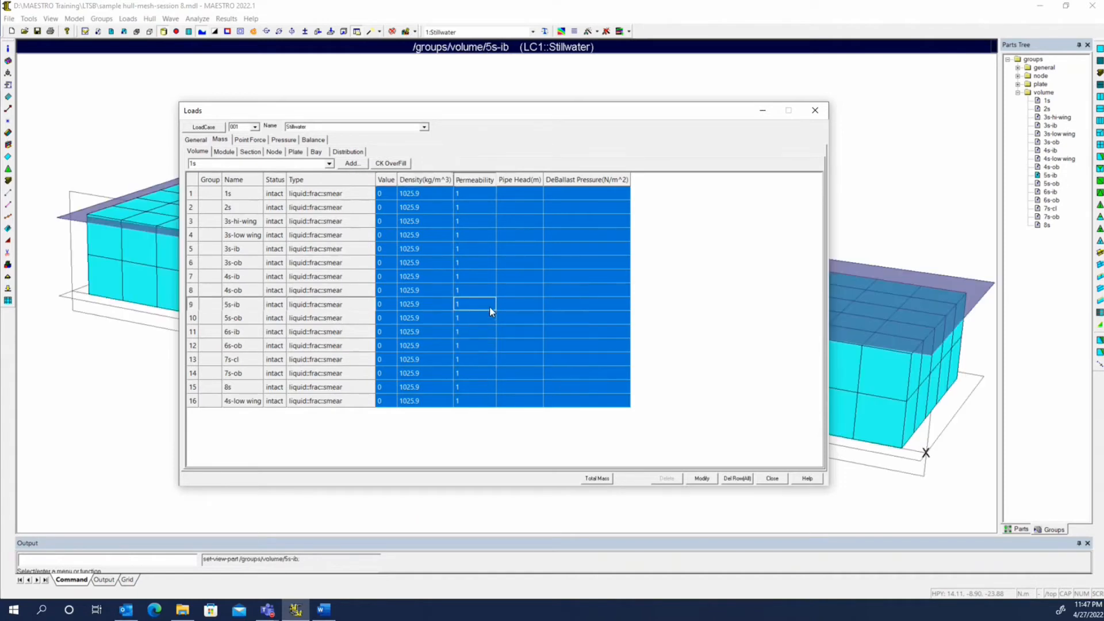
right_click(490, 311)
left_click(508, 369)
right_click(492, 342)
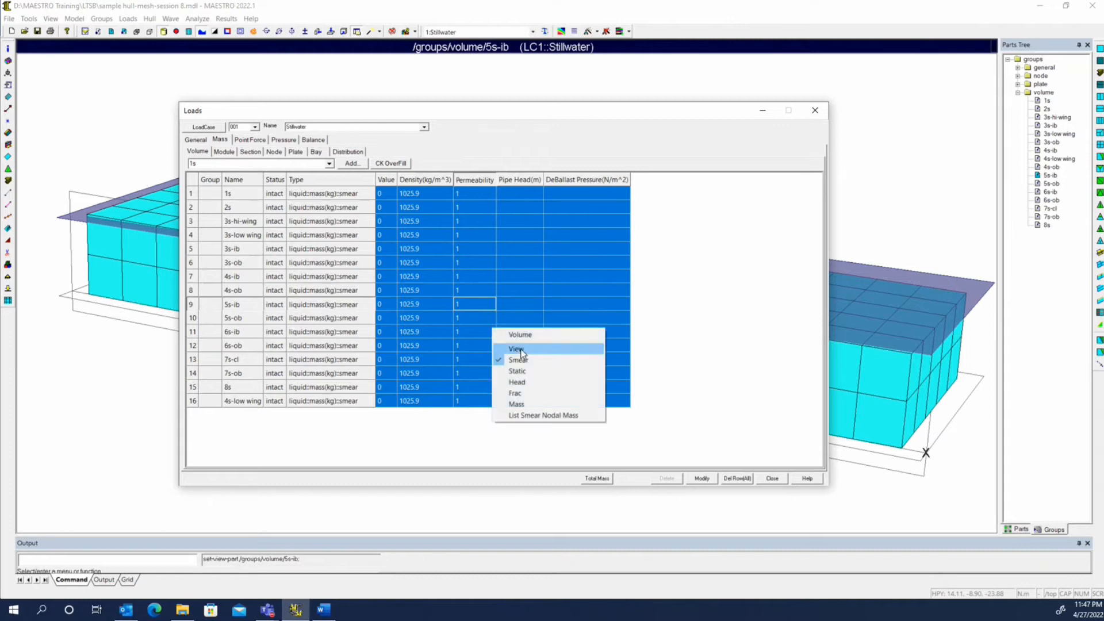
left_click(515, 393)
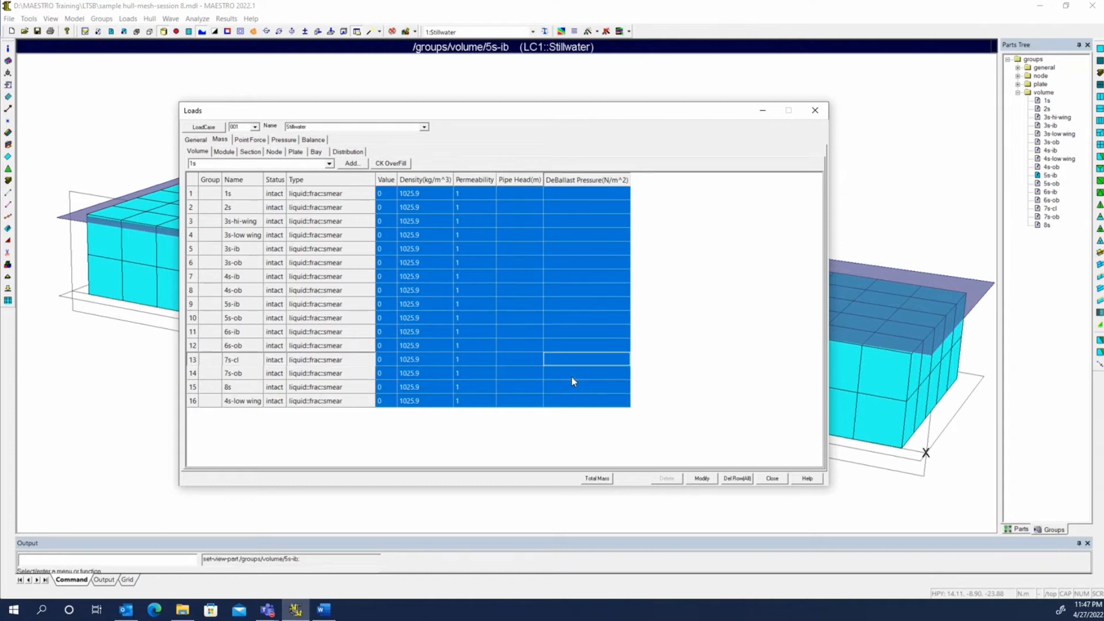
left_click(783, 479)
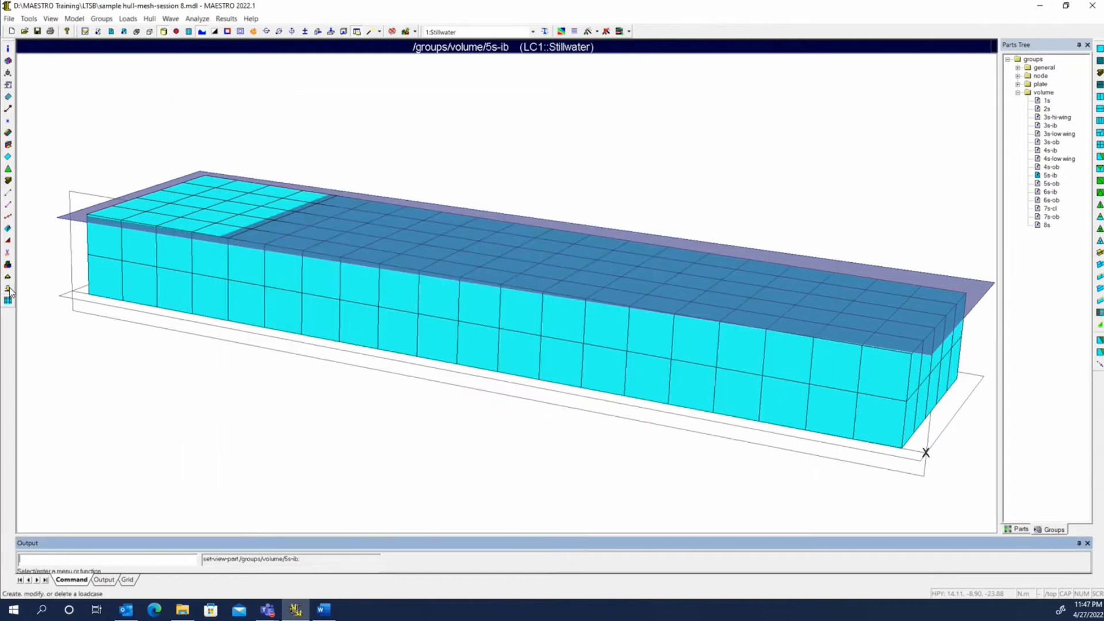
- Reopen the Stillwater load case, add all tank volumes to its volume masses again, and enlarge the dialog to show every tank
left_click(8, 289)
left_click(426, 245)
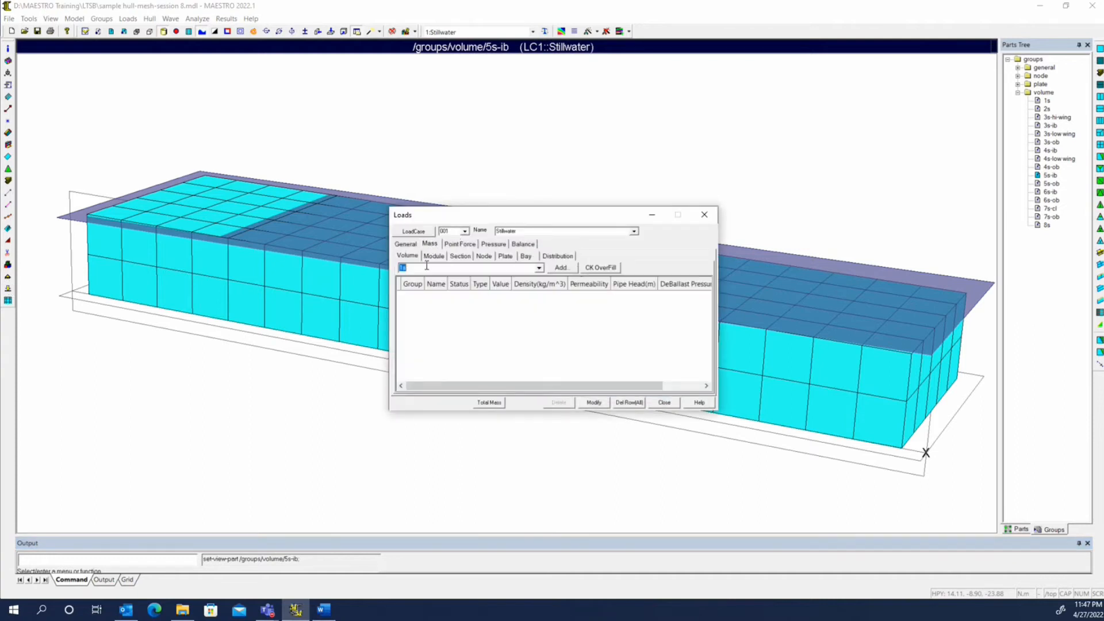
left_click(564, 267)
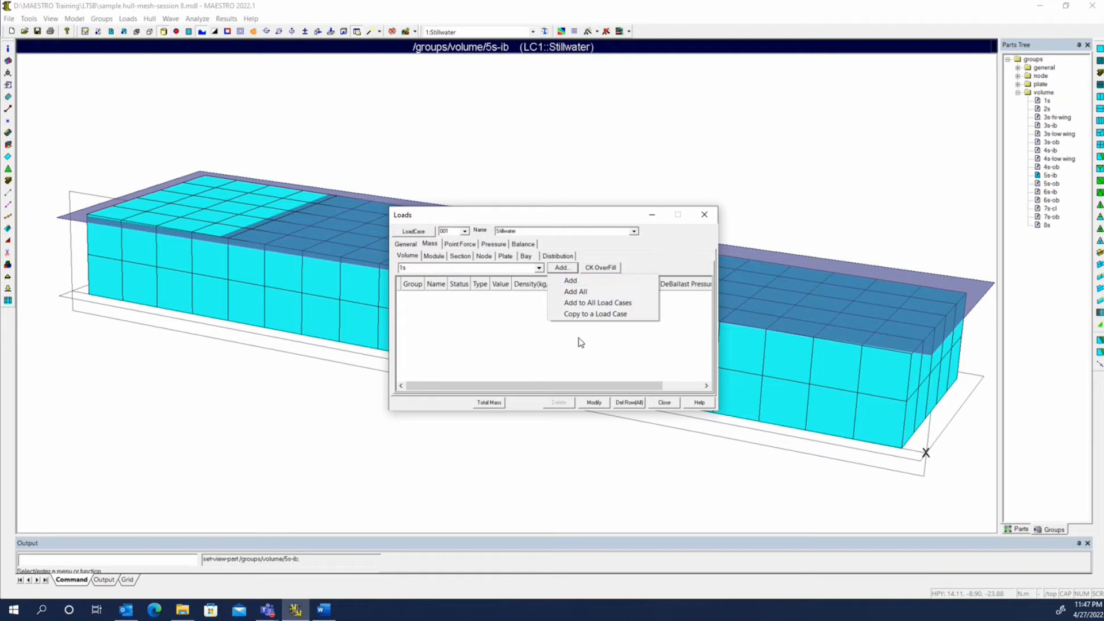
left_click(582, 292)
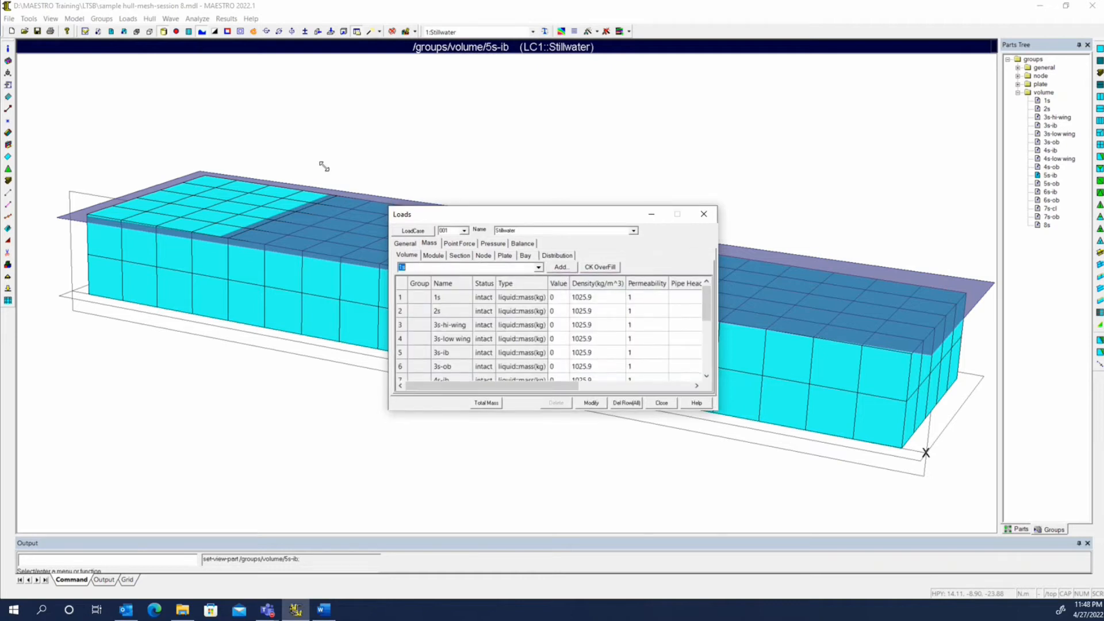
left_click_drag(323, 166, 160, 80)
left_click_drag(717, 416, 778, 477)
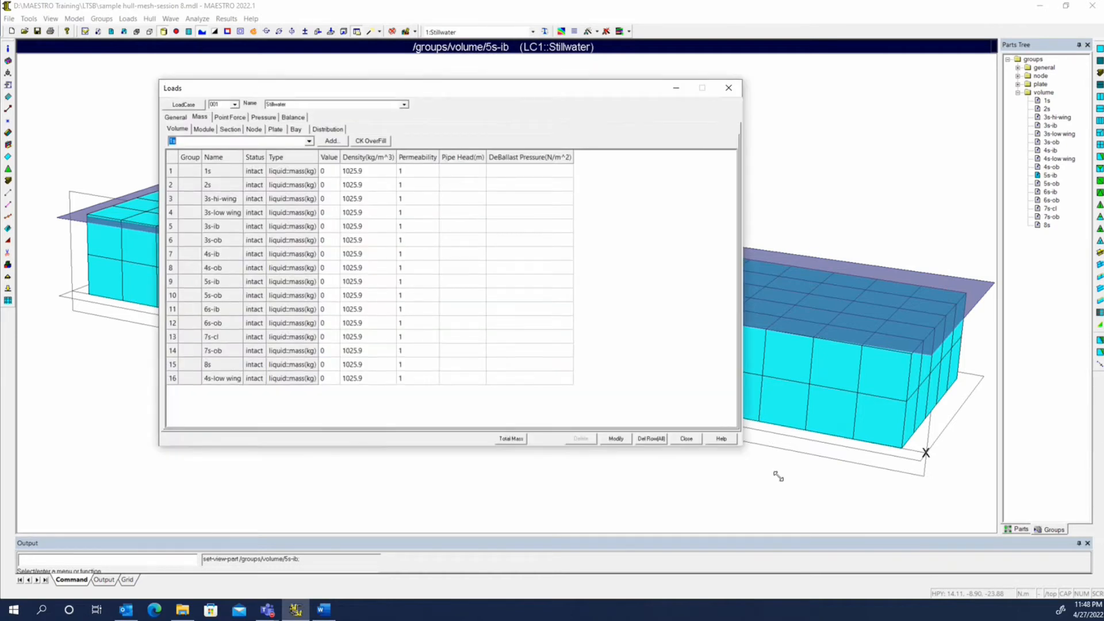
- Change the load type of all tanks from 1s to 4s-low wing to Frac
left_click(416, 170)
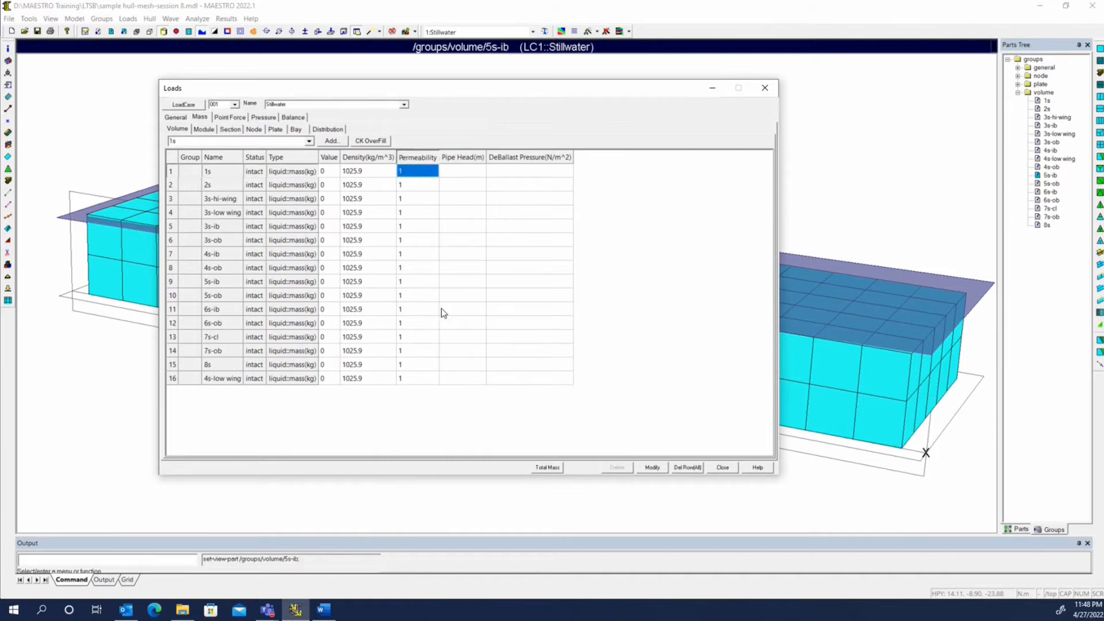
left_click(414, 374, "shift")
right_click(415, 363)
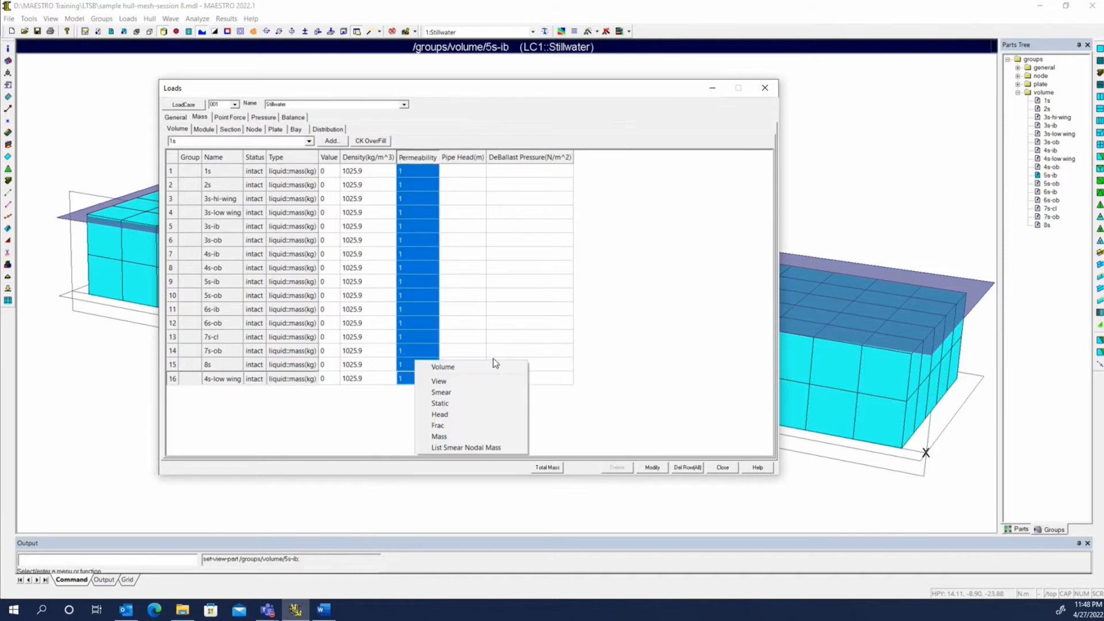
left_click(467, 425)
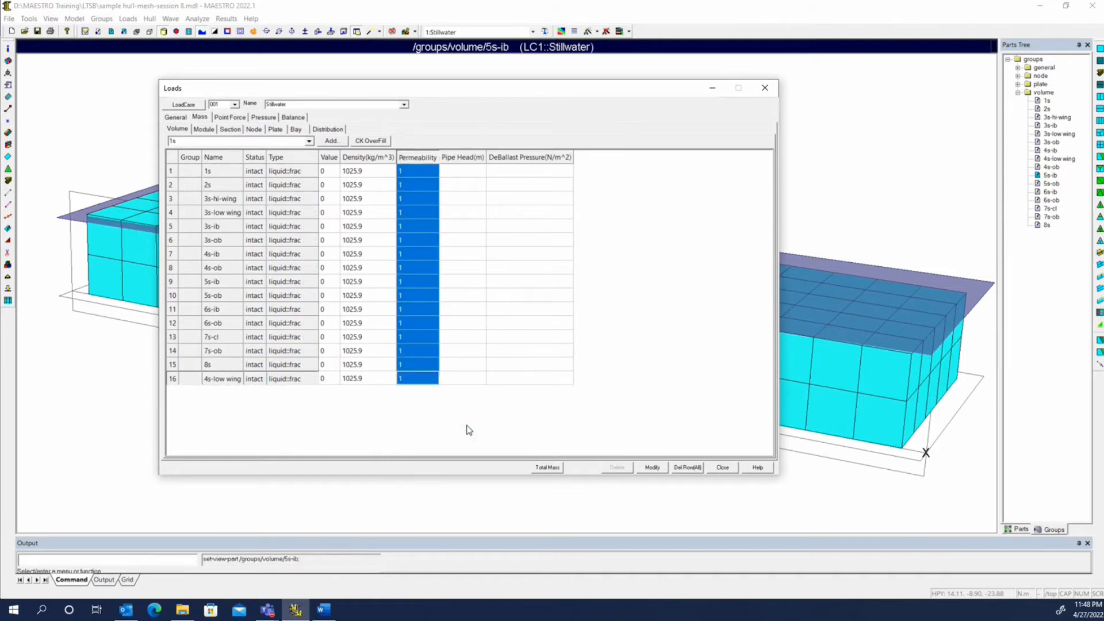
- Set the permeability of tank 1s to .98
left_click(418, 174)
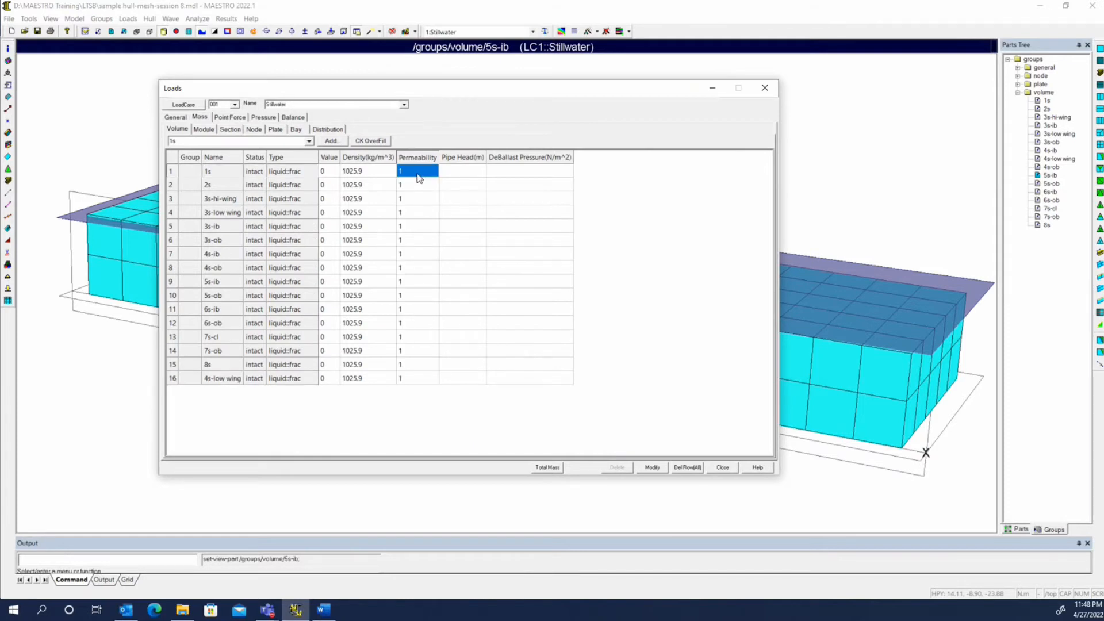
type(".98")
key("Return")
key("Down")
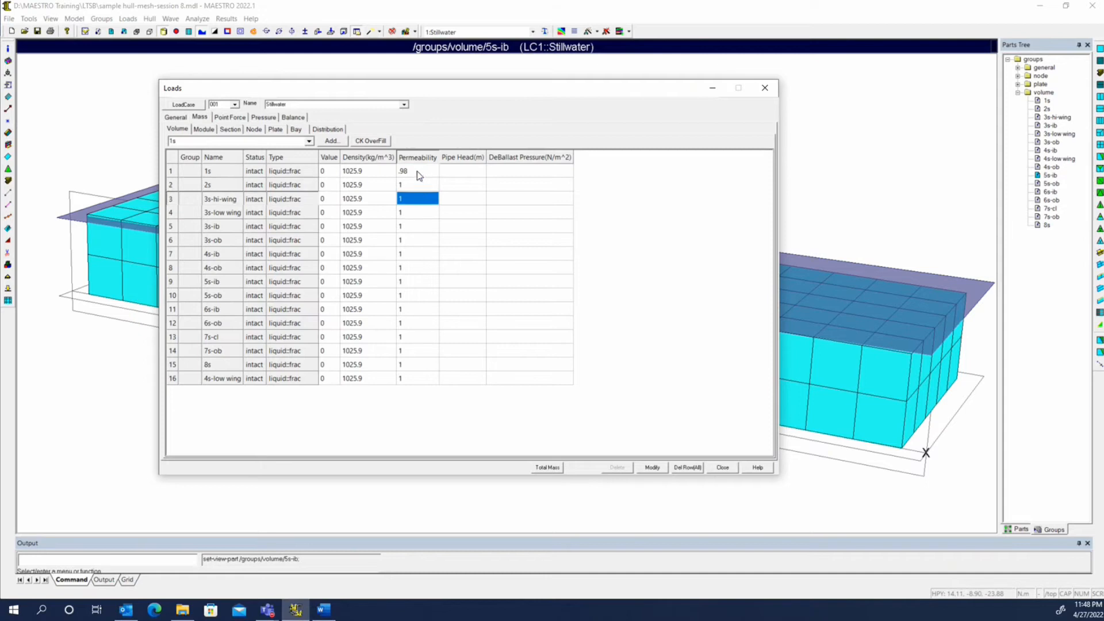
key("Up")
key("Up")
key("Down")
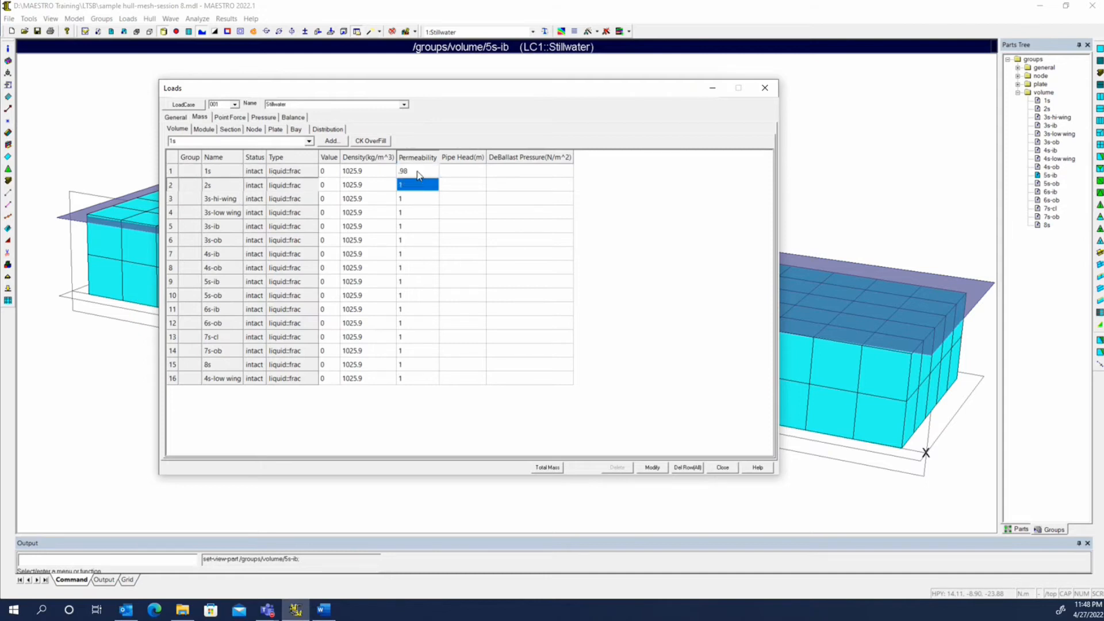
key("Up")
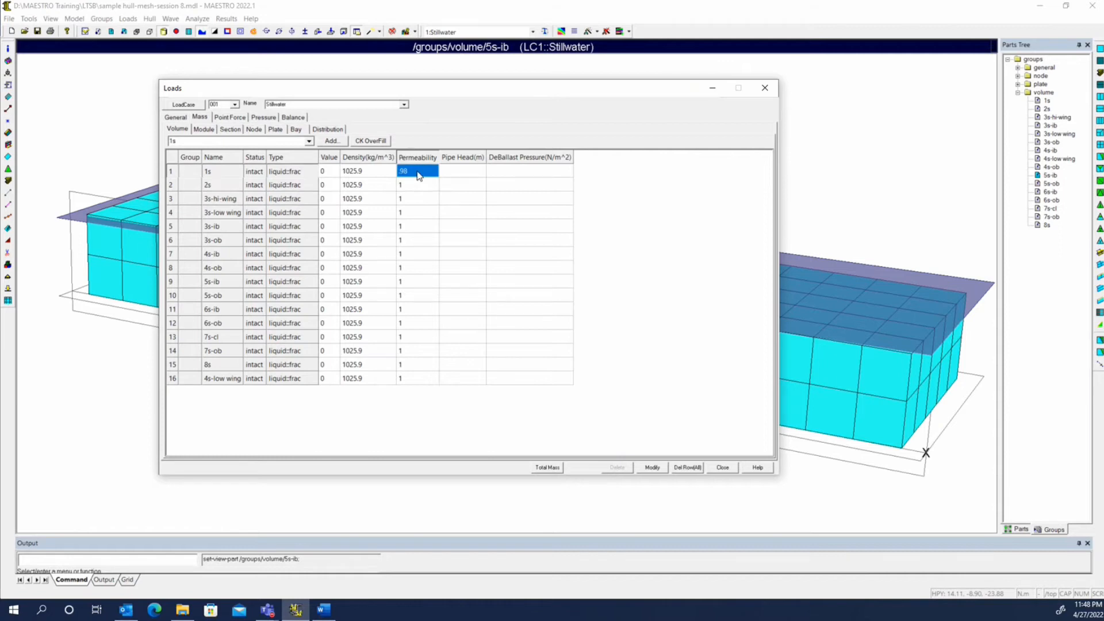
key("Down")
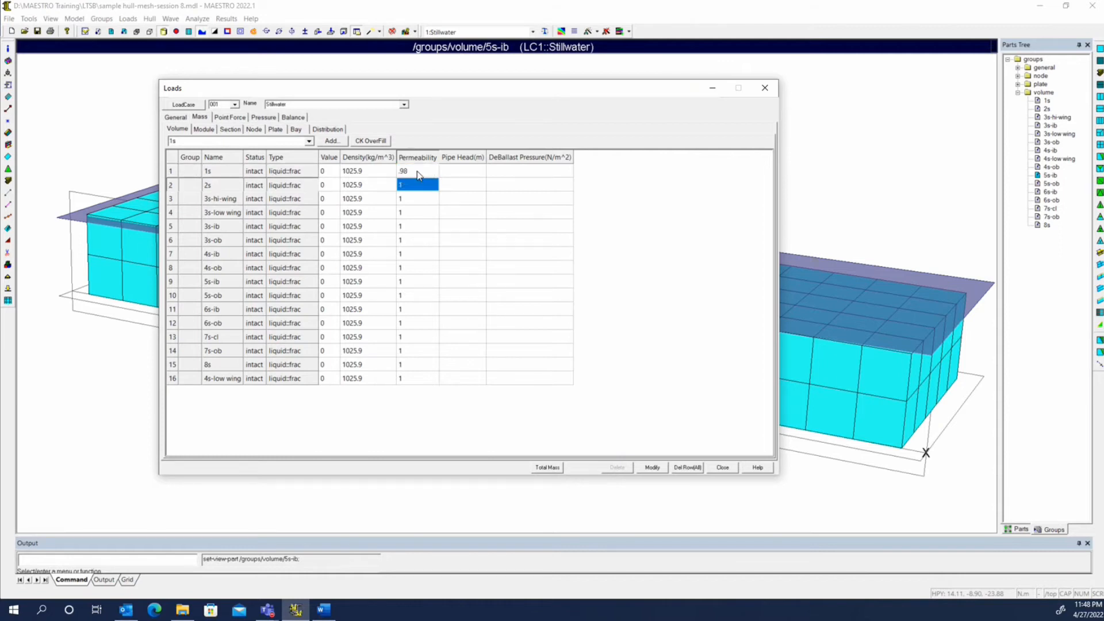
- Try to set the permeability of tanks 2s through 4s-ib to .98 in one entry
key("shift+Down")
key("shift+Down")
key("shift+Down")
key("shift+Down")
key("shift+Down")
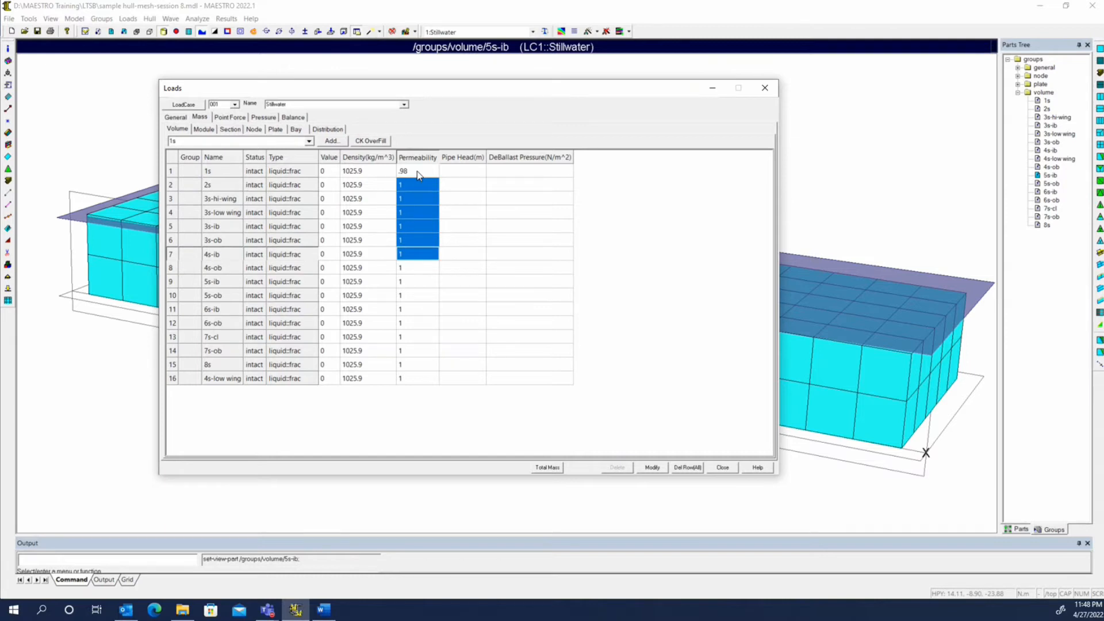
type(".98")
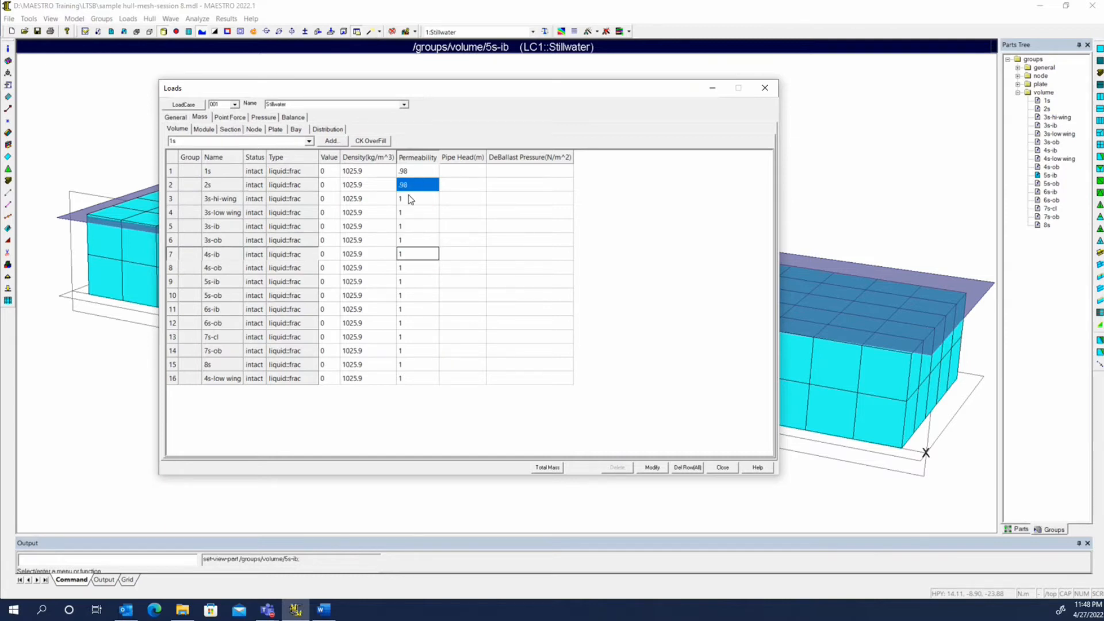
- Copy the .98 permeability of tanks 1s and 2s to tanks 3s-hi-wing and 3s-low wing
left_click(412, 197)
left_click_drag(418, 172, 423, 187)
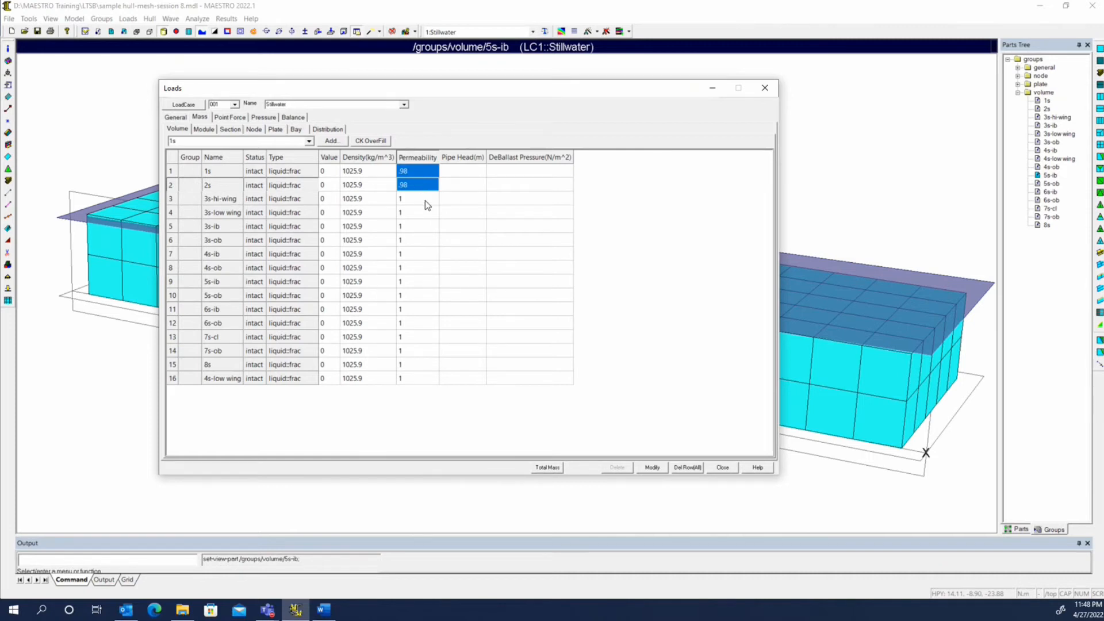
left_click(425, 201)
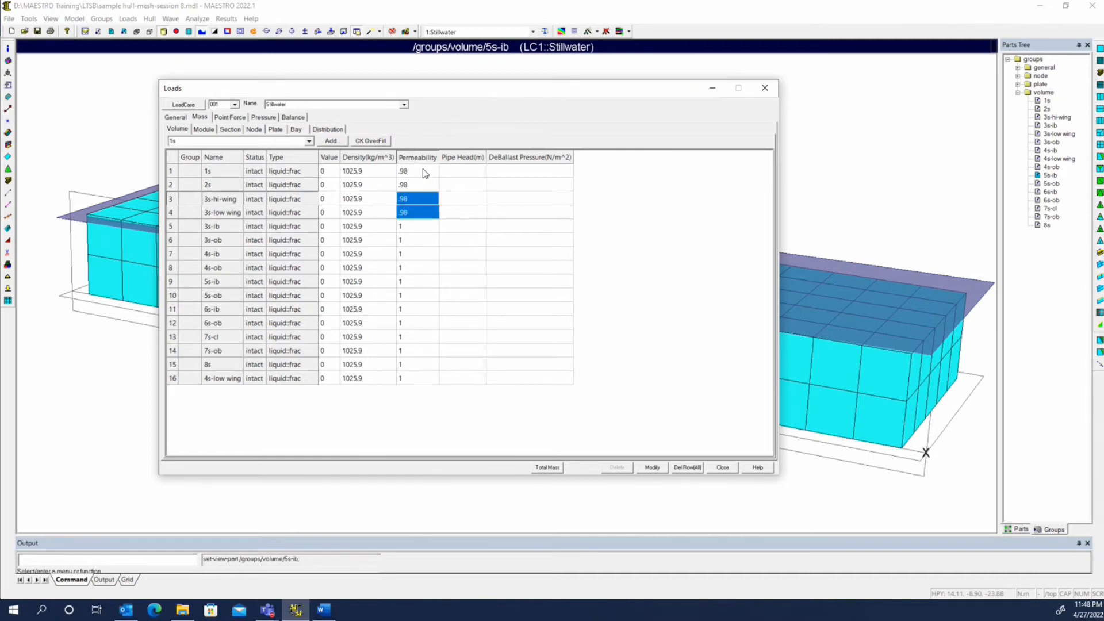
- Copy the .98 permeability of the first four tanks to all remaining tanks, from 3s-ib to 4s-low wing
left_click_drag(424, 173, 427, 212)
key("ctrl+c")
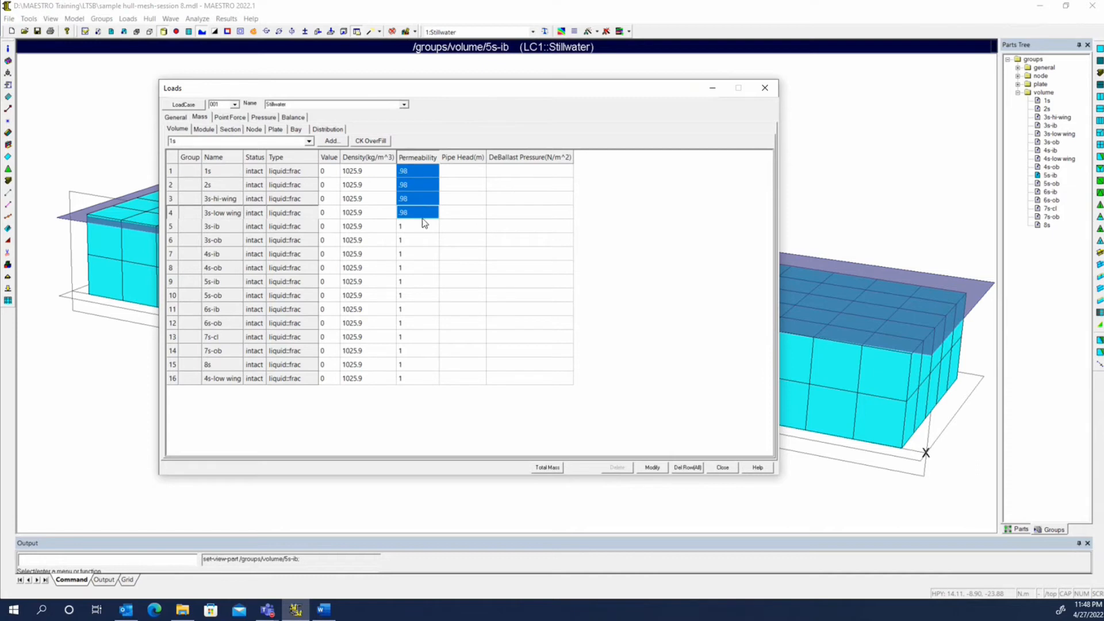
left_click(419, 226)
key("ctrl+v")
left_click(413, 281)
key("ctrl+v")
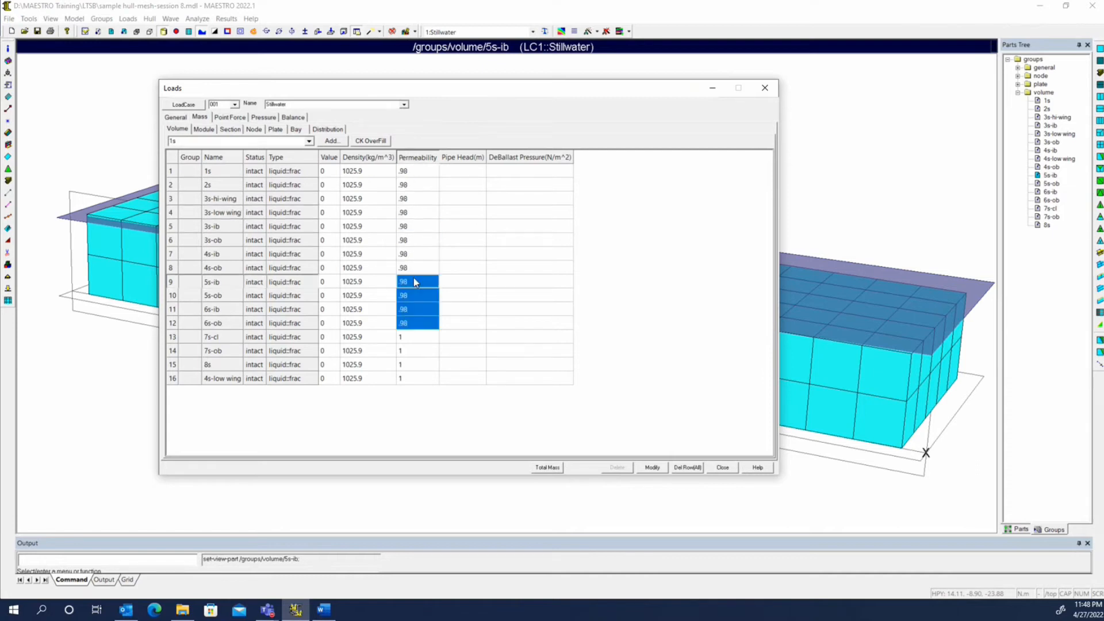
left_click(411, 337)
key("ctrl+v")
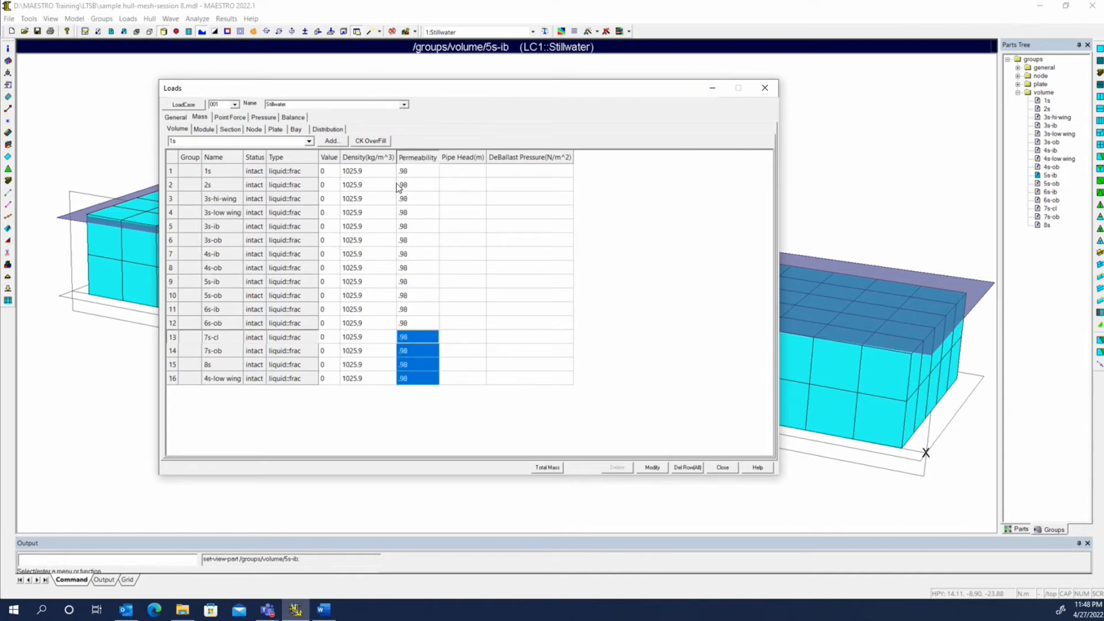
- Set tank 1s to a density of 950 kg/m^3 and a fill fraction value of .98
left_click(363, 172)
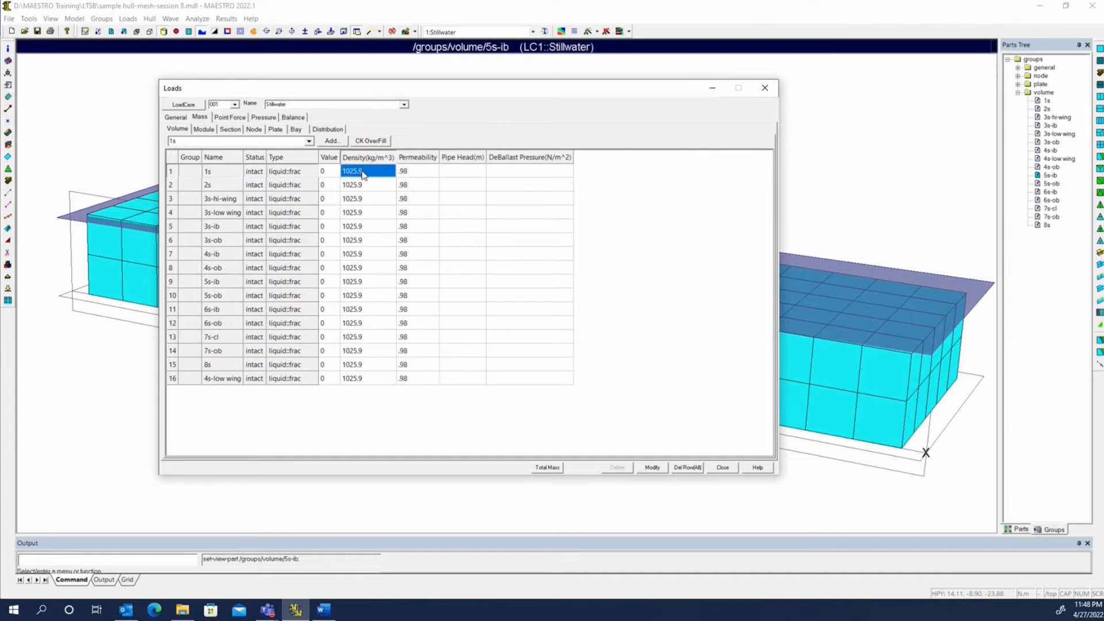
type("950")
left_click(331, 173)
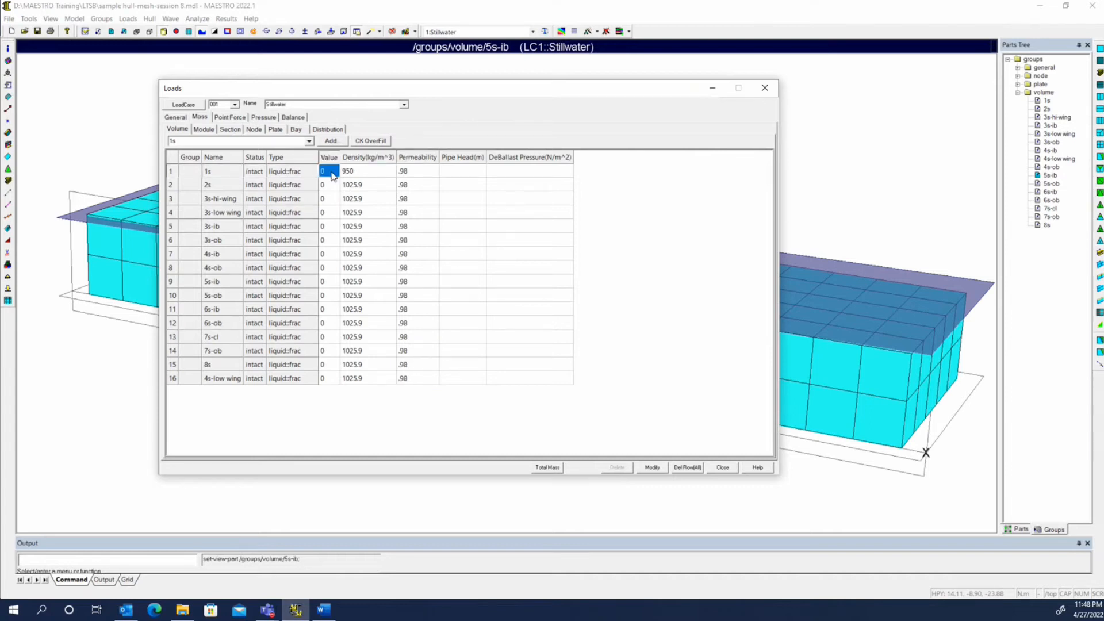
type(".98")
- Copy the value, density and permeability of tank 1s to tanks 2s and 3s-hi-wing
left_click(332, 176)
left_click(421, 172, "shift")
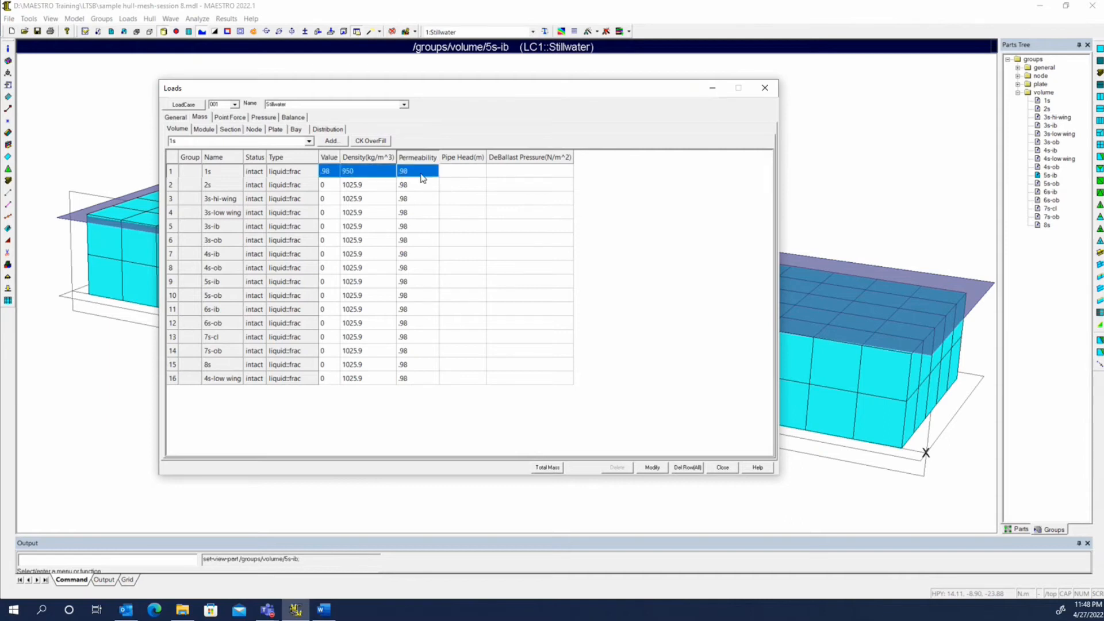
key("ctrl+c")
left_click(326, 185)
key("ctrl+v")
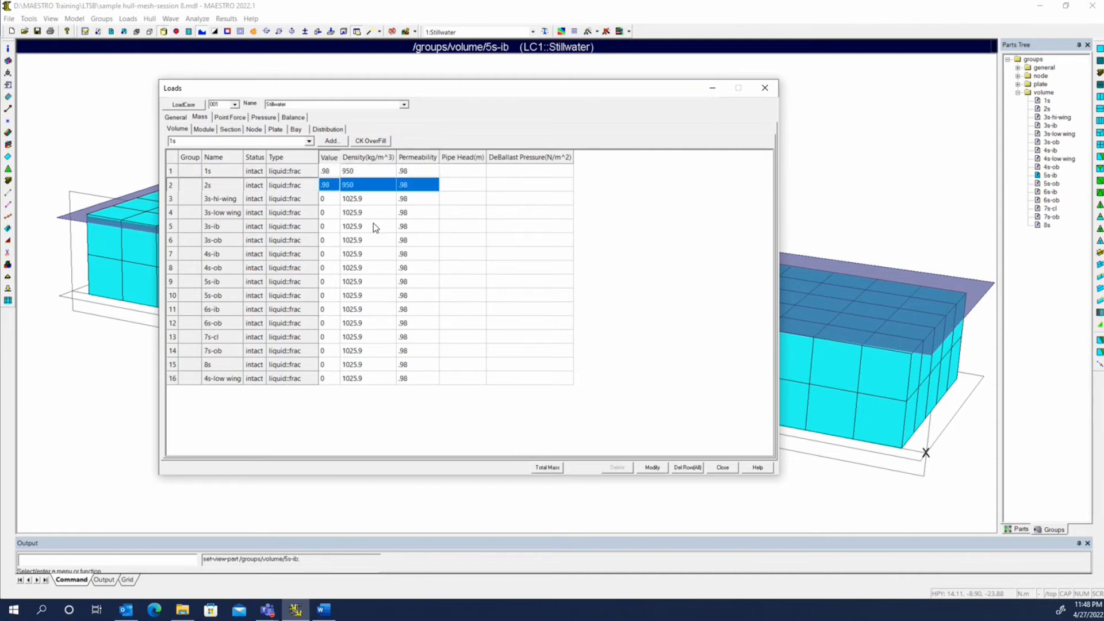
key("Down")
key("ctrl+v")
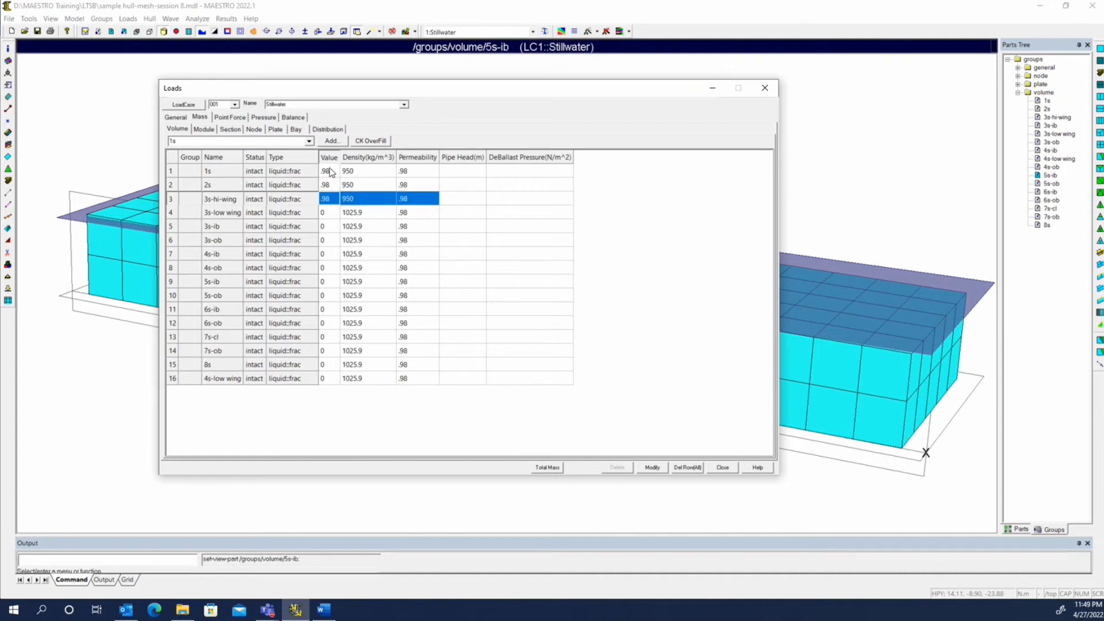
- Copy the value, density and permeability of the first three tanks to all remaining tanks, from 3s-low wing to 4s-low wing
left_click_drag(326, 170, 398, 201)
key("ctrl+c")
left_click(329, 212)
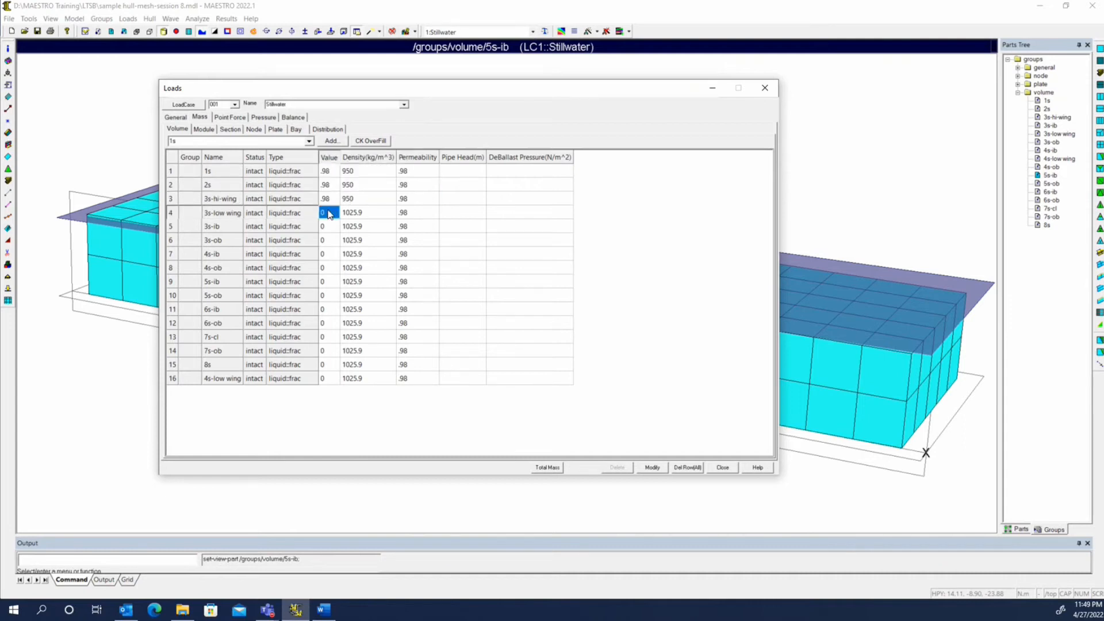
key("ctrl+v")
left_click(333, 254)
key("ctrl+v")
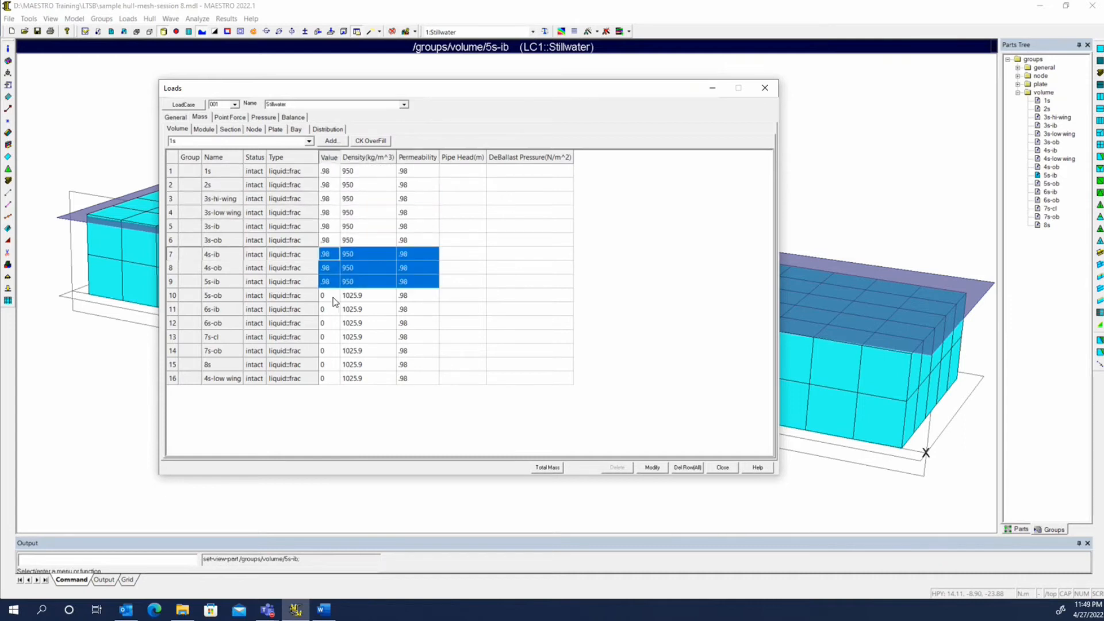
left_click(334, 296)
key("ctrl+v")
left_click(333, 336)
key("ctrl+v")
left_click(333, 379)
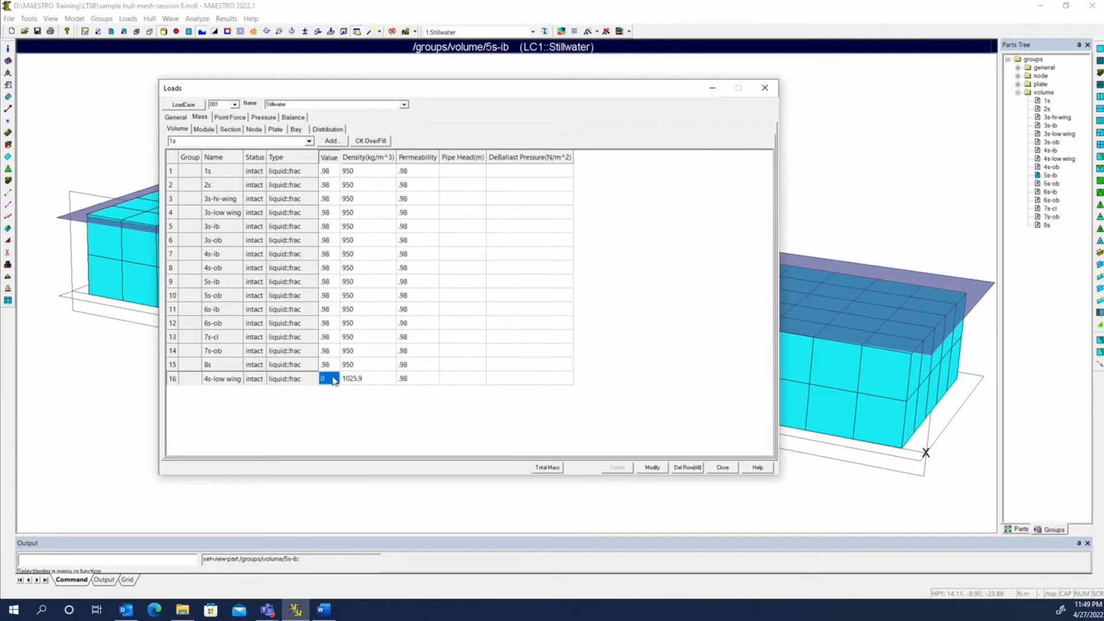
key("ctrl+v")
left_click(466, 368)
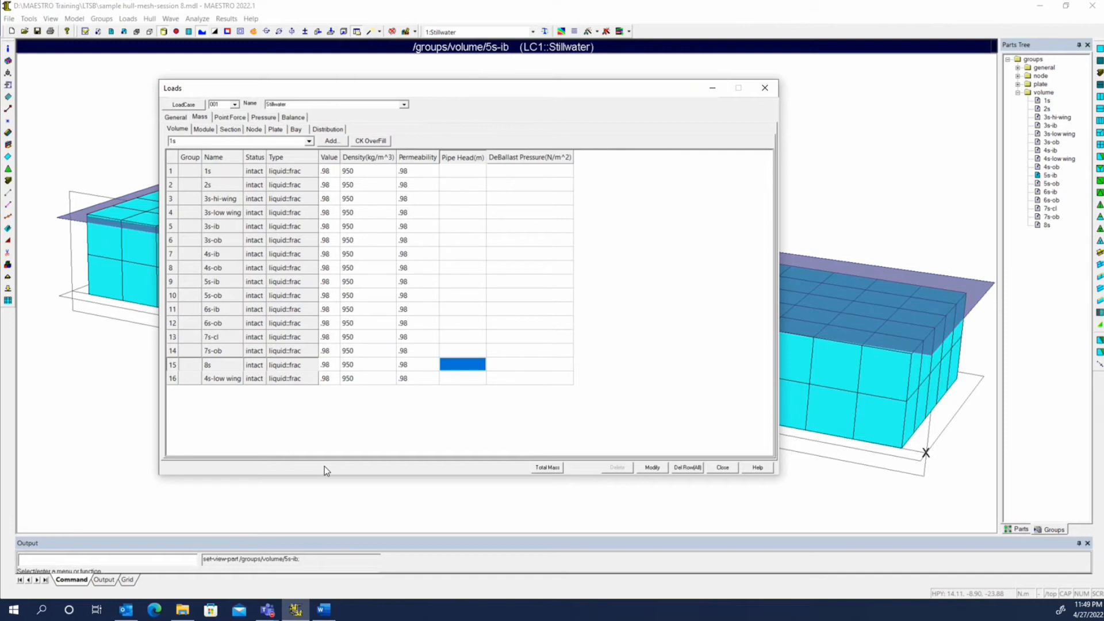
- Open a blank Excel workbook and copy the value, density and permeability of all tanks into it, starting at cell A2
left_click(13, 611)
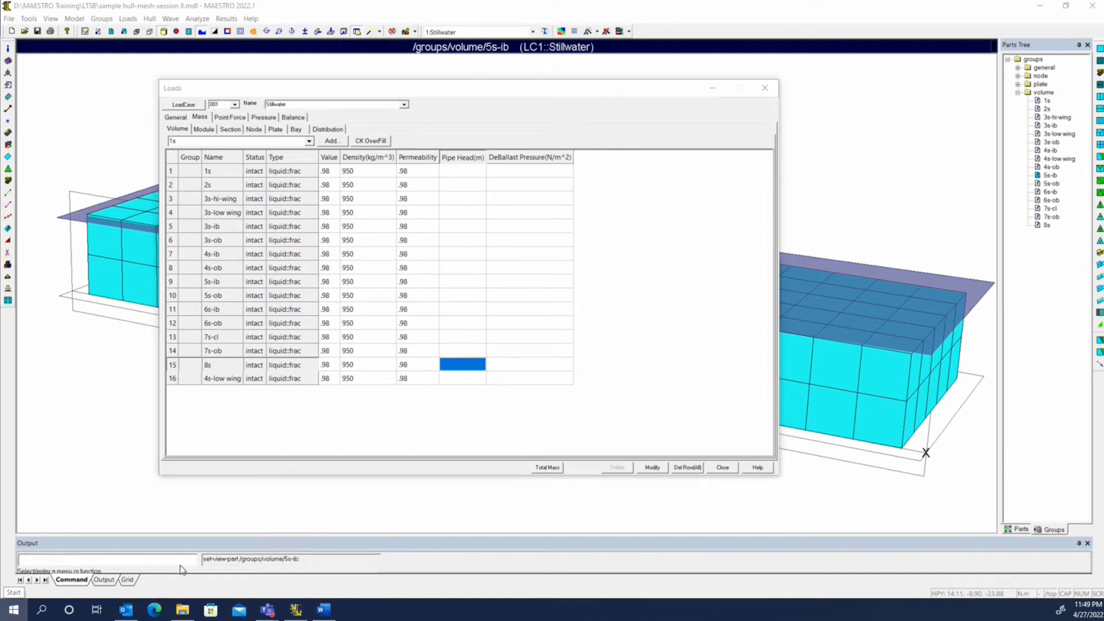
scroll(100, 463, "down", 5)
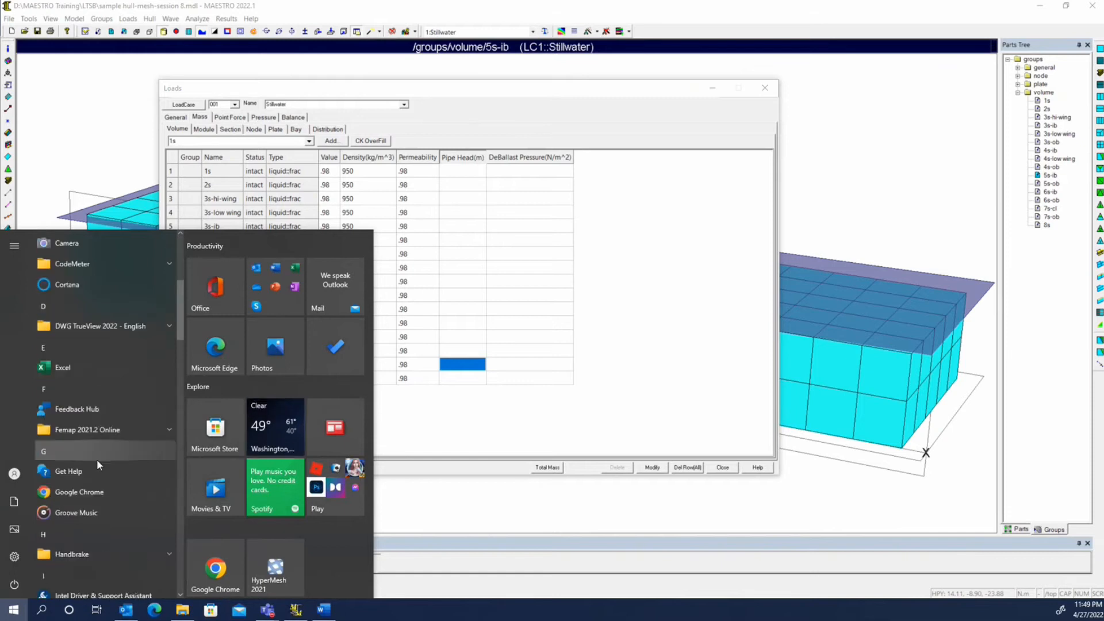
left_click(95, 364)
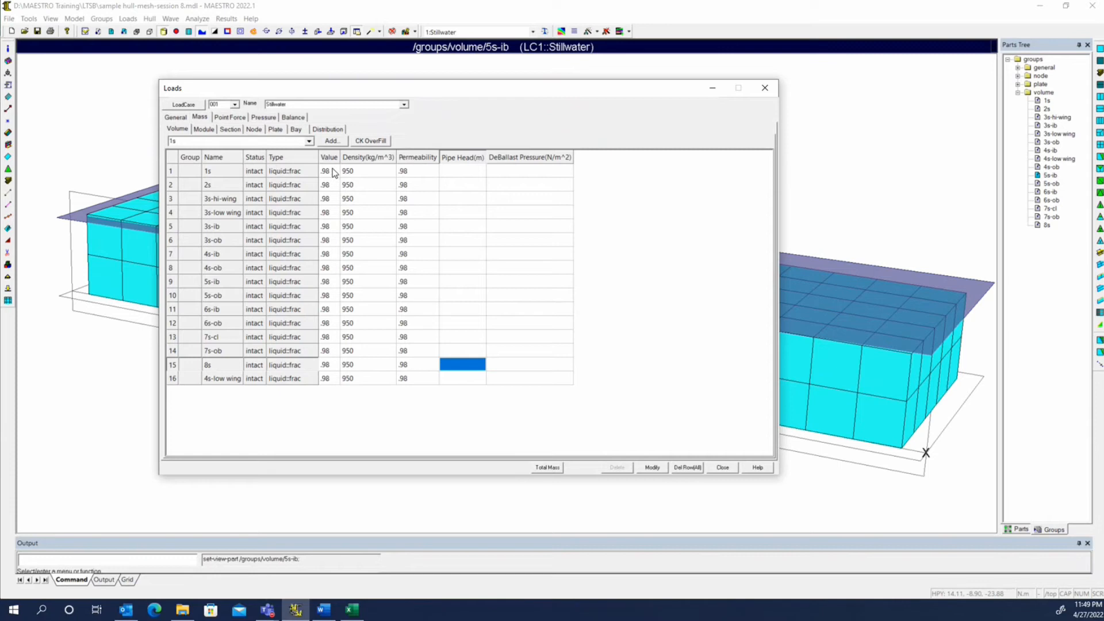
left_click_drag(325, 171, 437, 381)
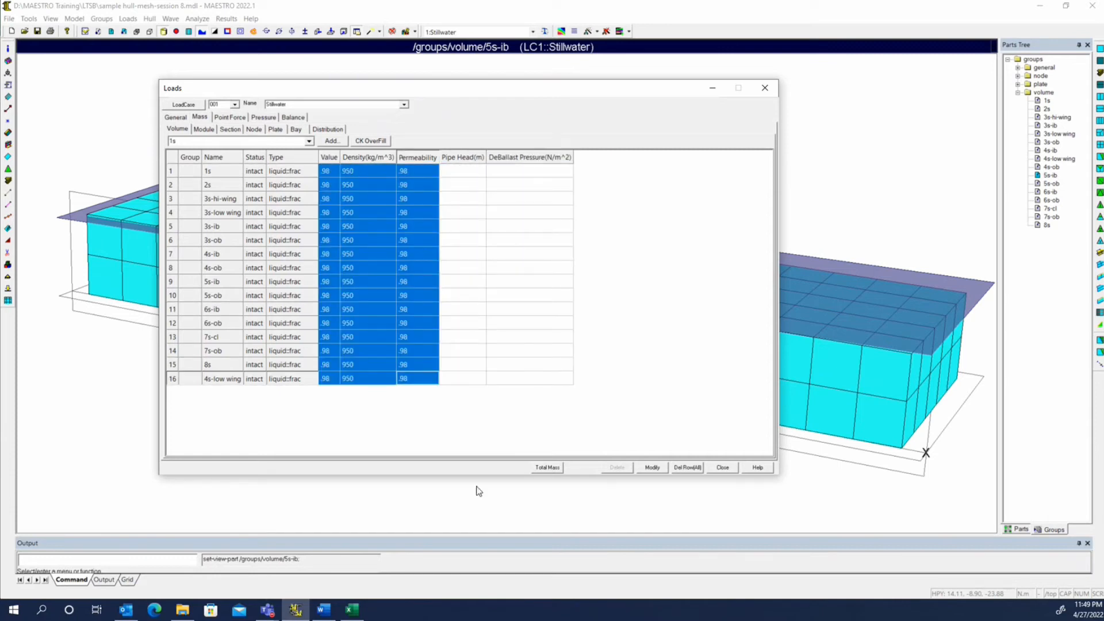
left_click(349, 611)
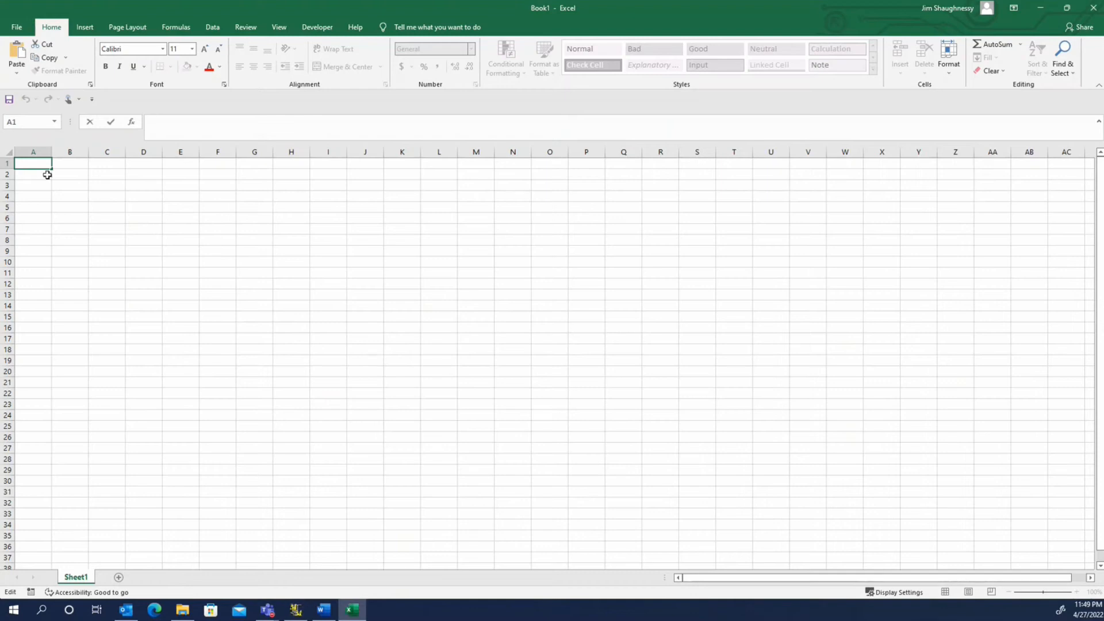
key("ctrl+v")
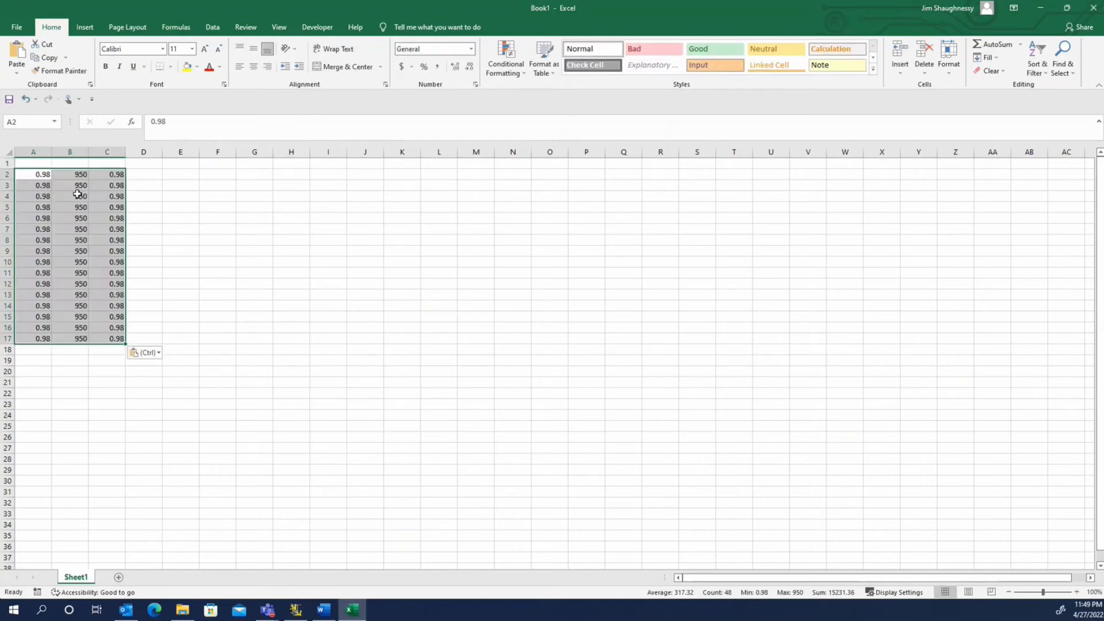
left_click(166, 188)
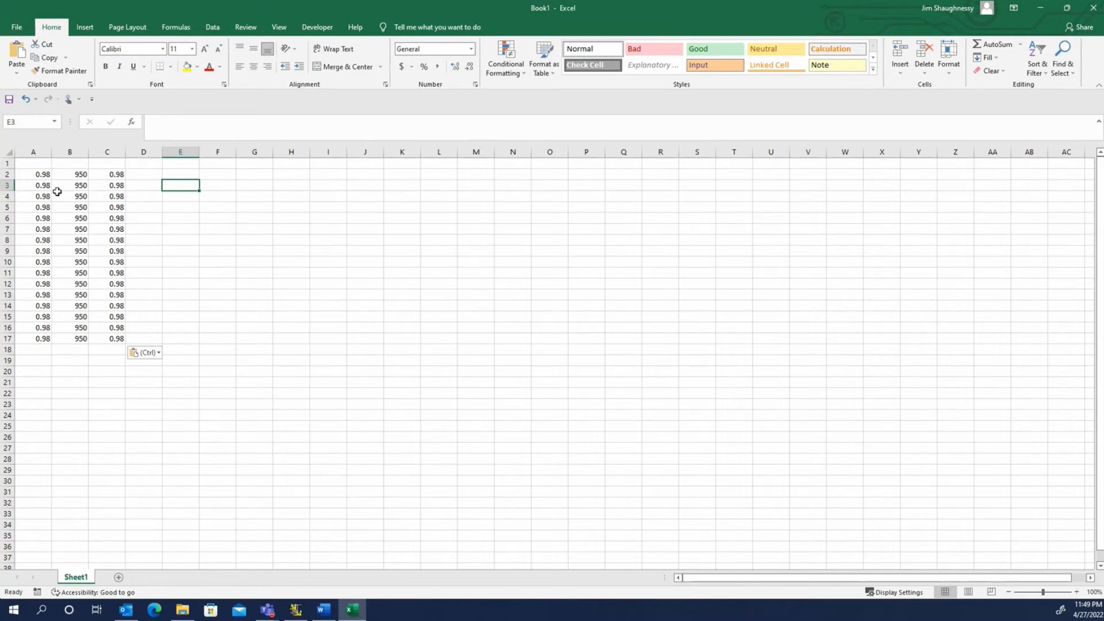
- Change the density in cell B4 of the pasted tank data to 1000
left_click(81, 197)
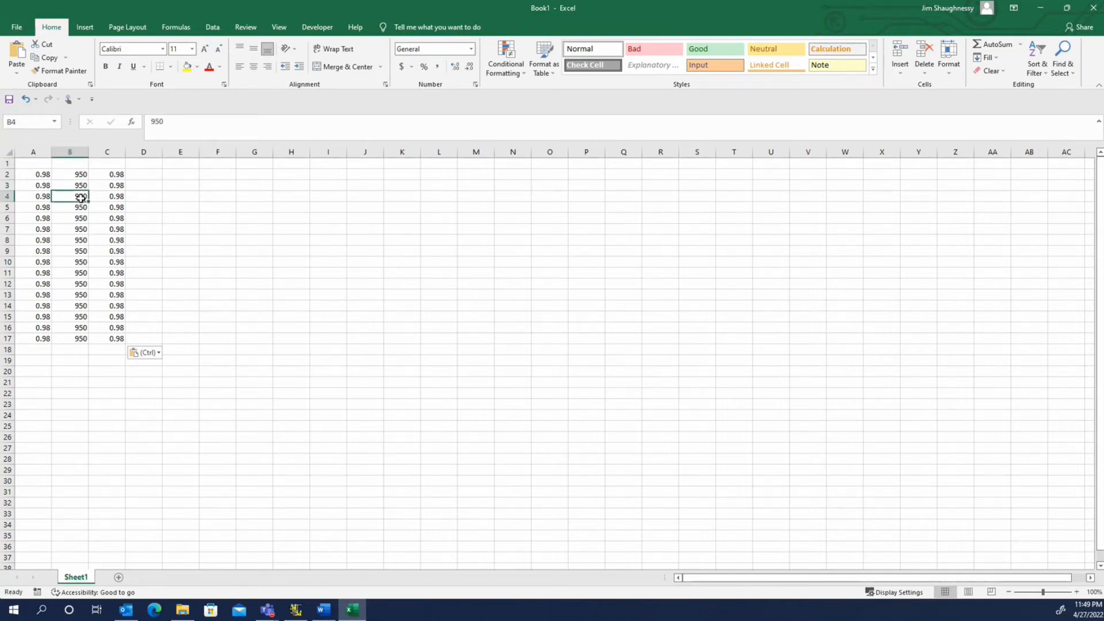
type("1")
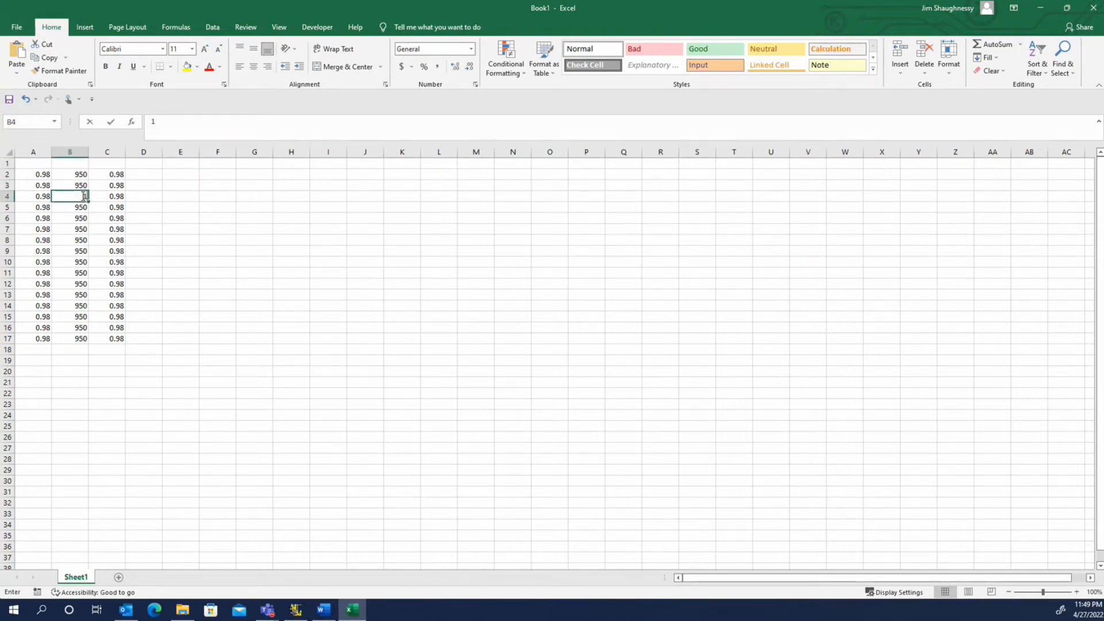
type("000")
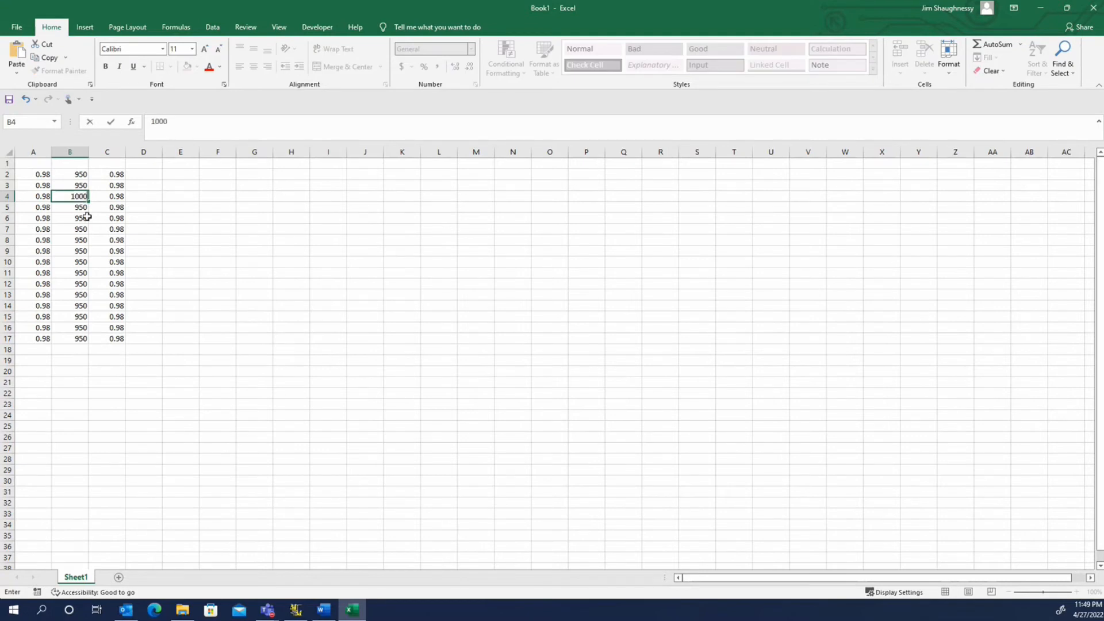
left_click(77, 253)
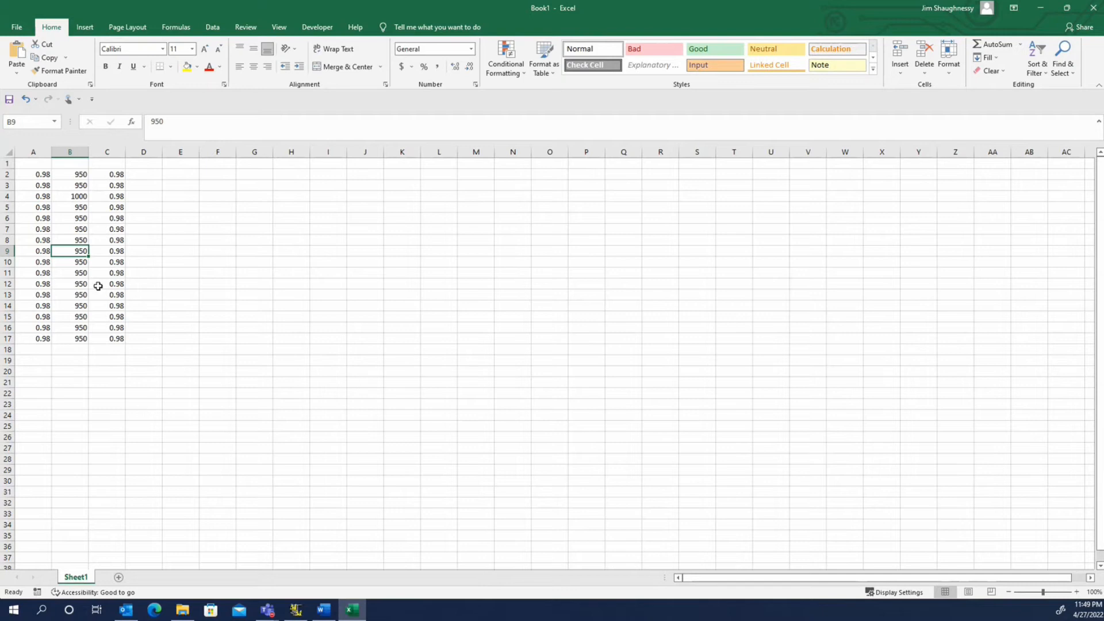
- Change the density in cell B9 of the pasted tank data to 1025.9
left_click(81, 240)
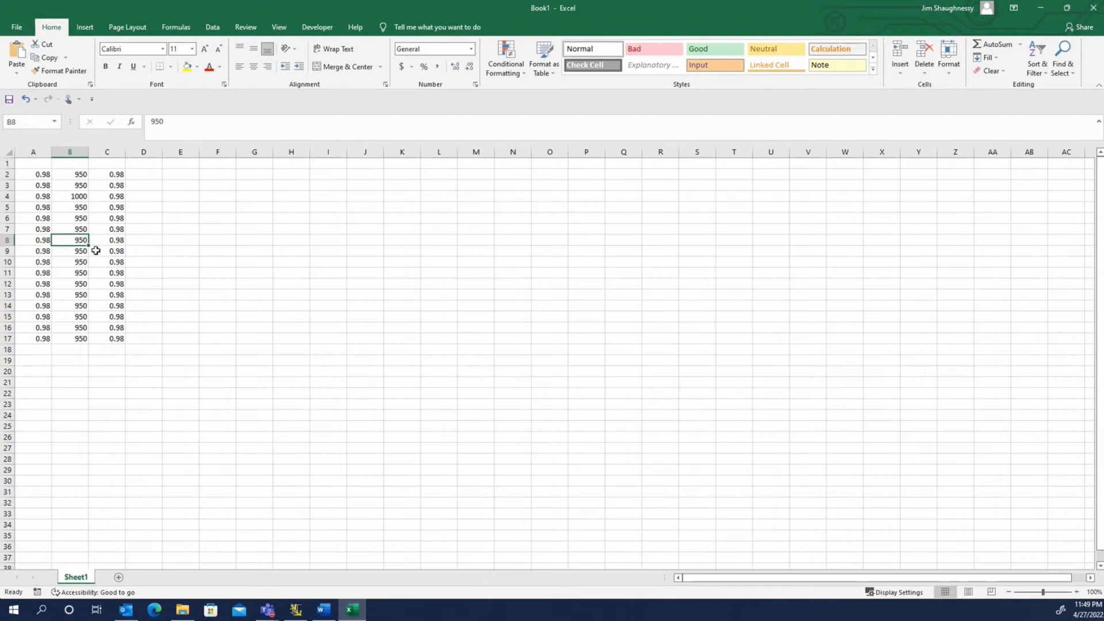
left_click(81, 253)
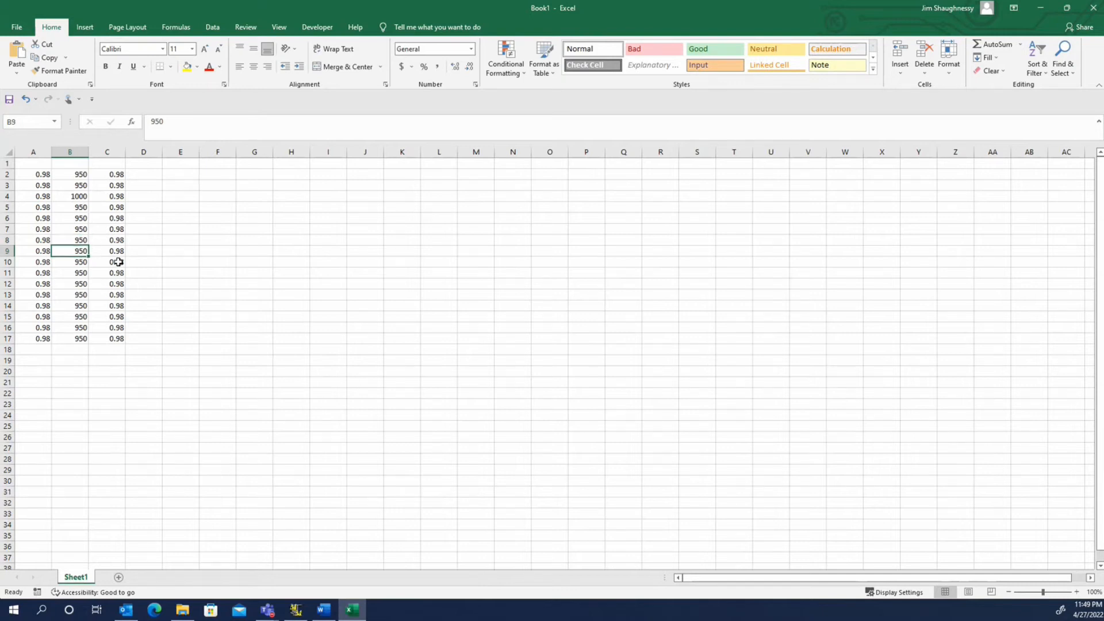
type("102")
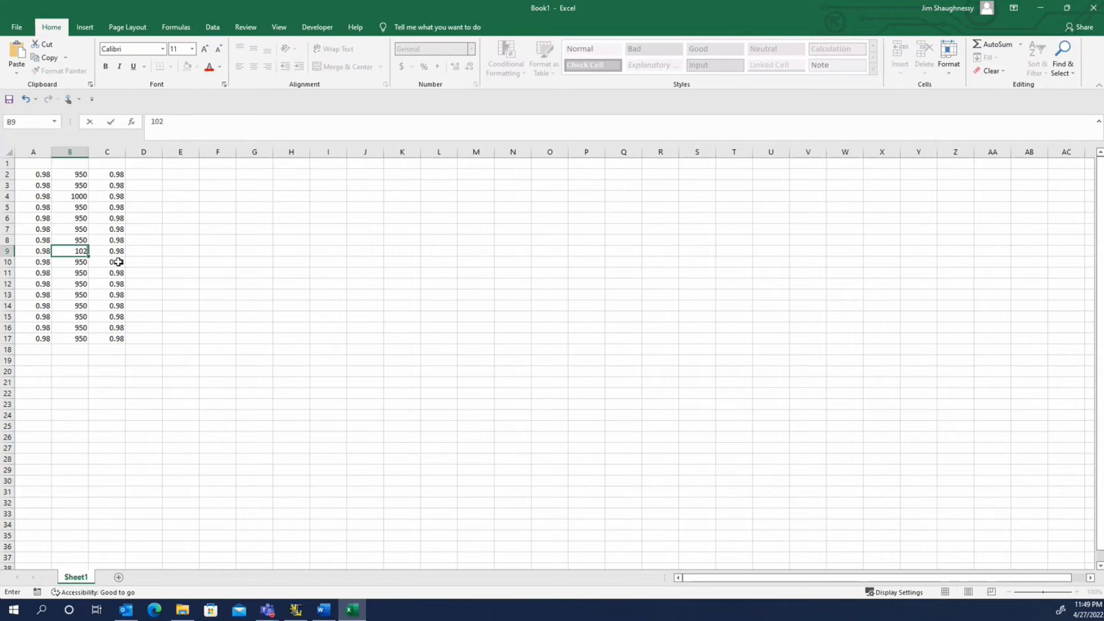
type("5.9")
- Set the fill values in cells A17 and A9 of the tank data to 0
left_click(41, 339)
type("0")
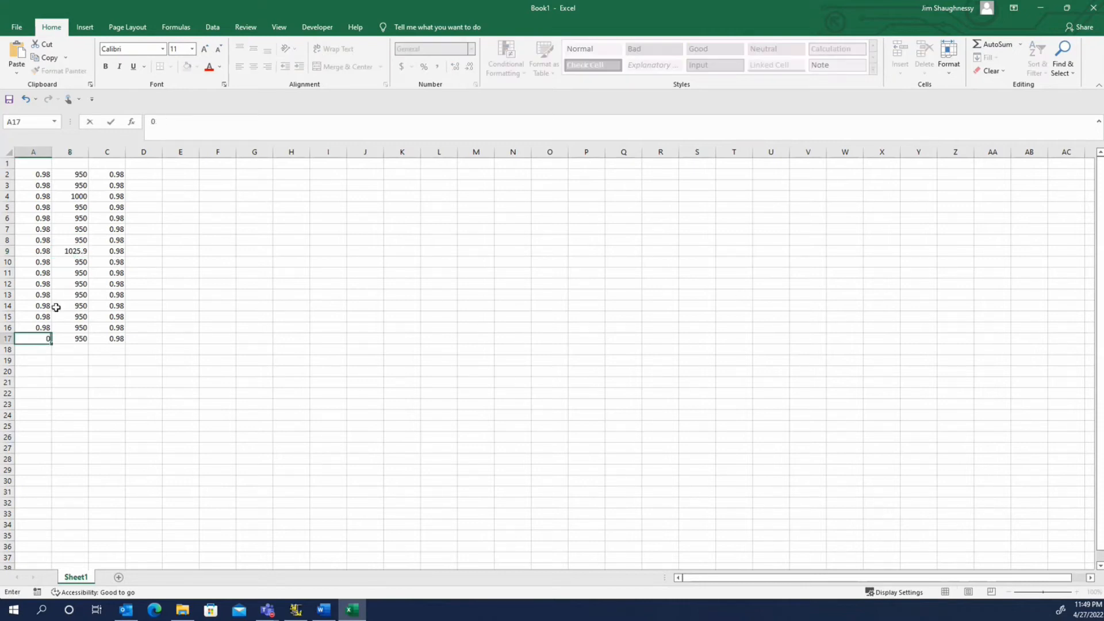
left_click(42, 253)
type("0")
left_click(55, 198)
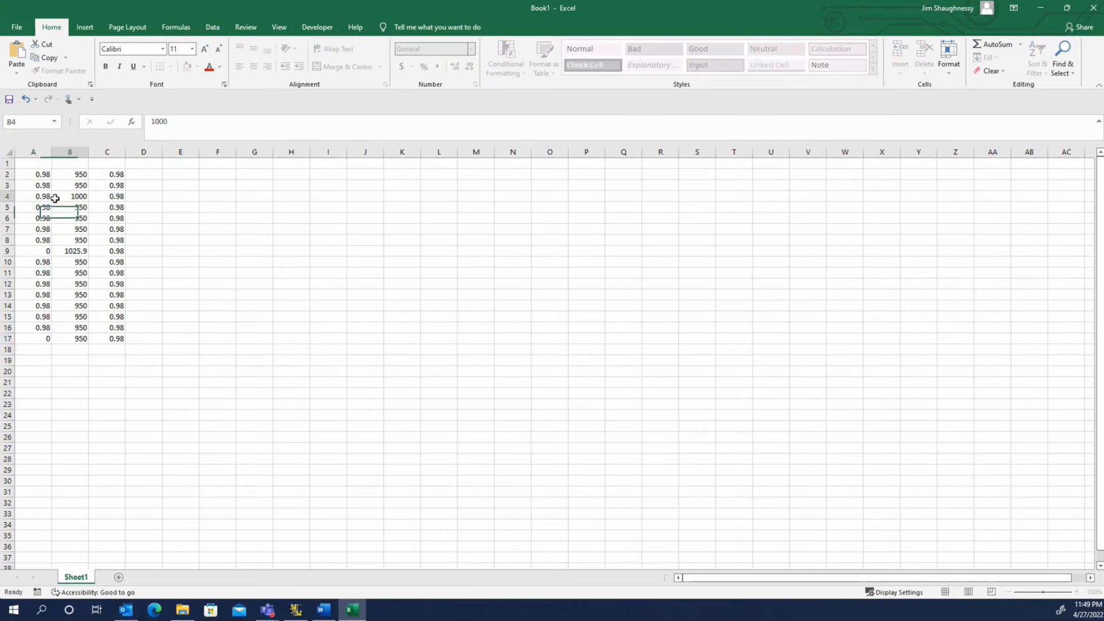
- Sort the volume loads in MAESTRO by name and replace their value, density and permeability with cells A2:C17 of the Excel workbook
left_click(303, 614)
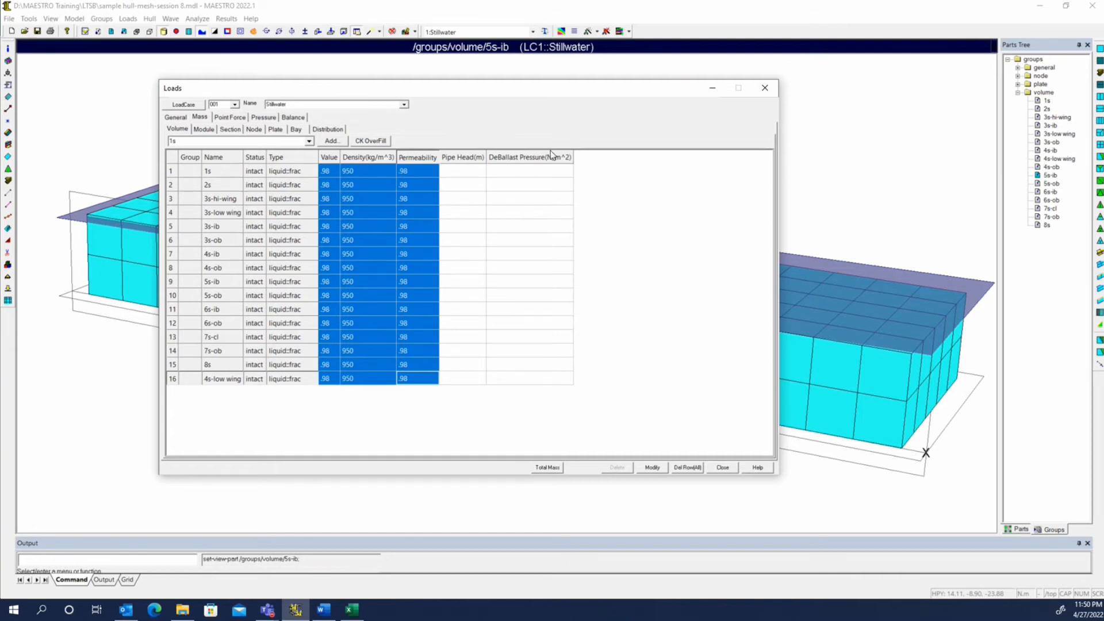
left_click(219, 156)
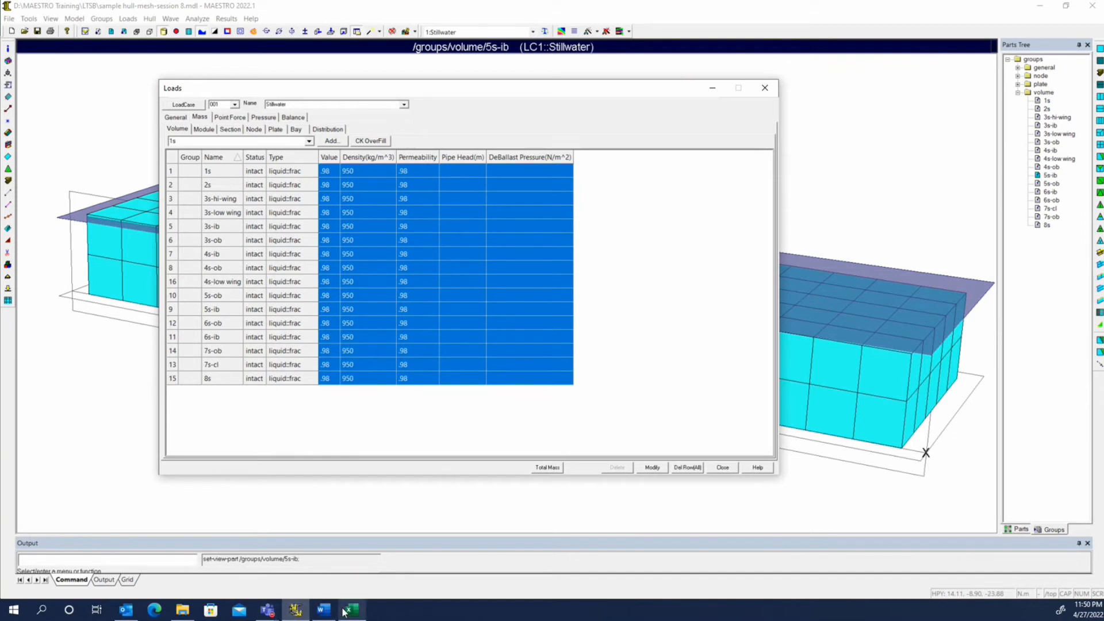
mouse_move(344, 613)
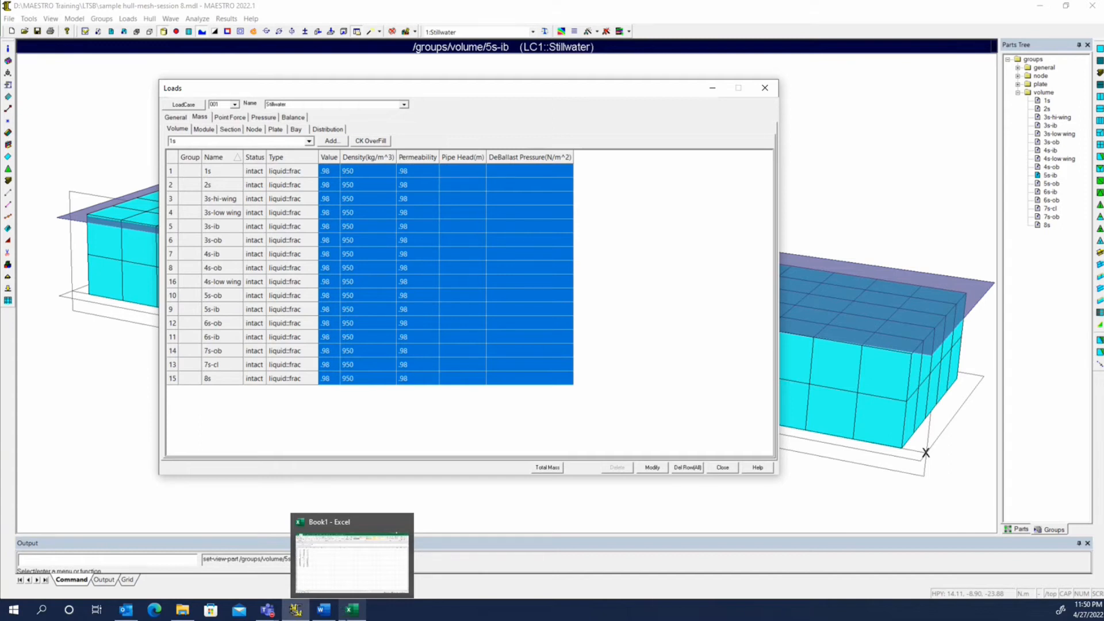
left_click(352, 613)
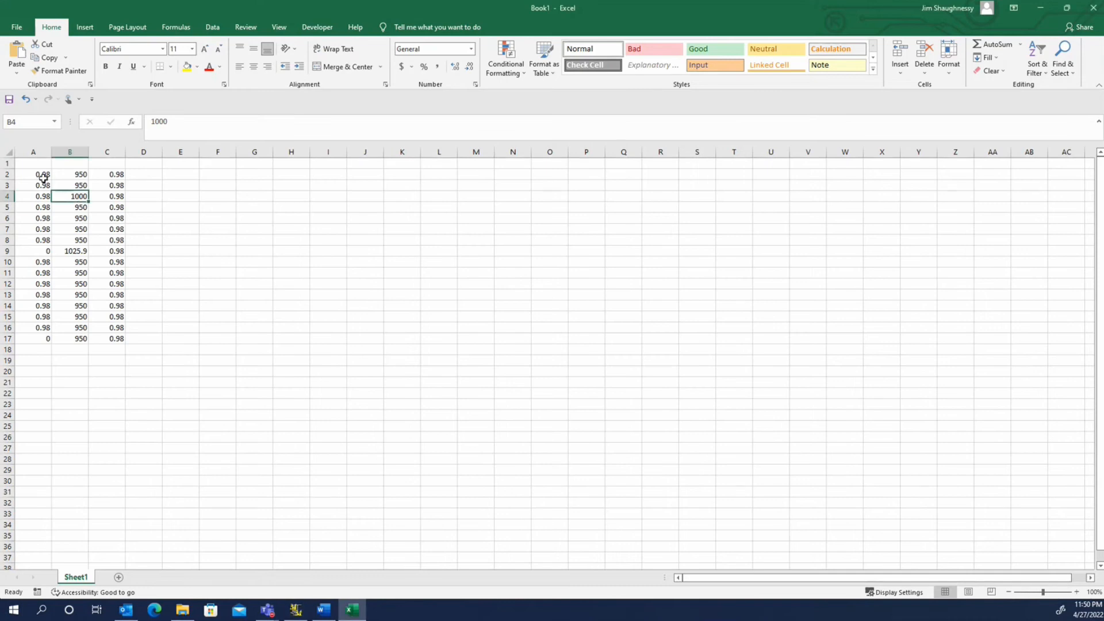
left_click_drag(41, 174, 104, 339)
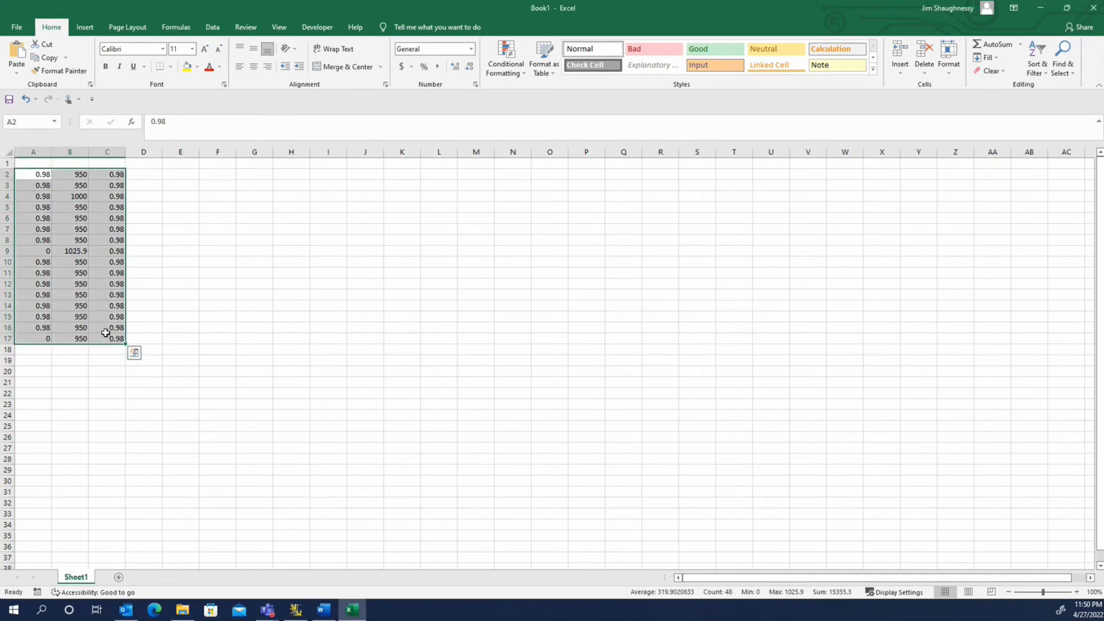
key("ctrl+c")
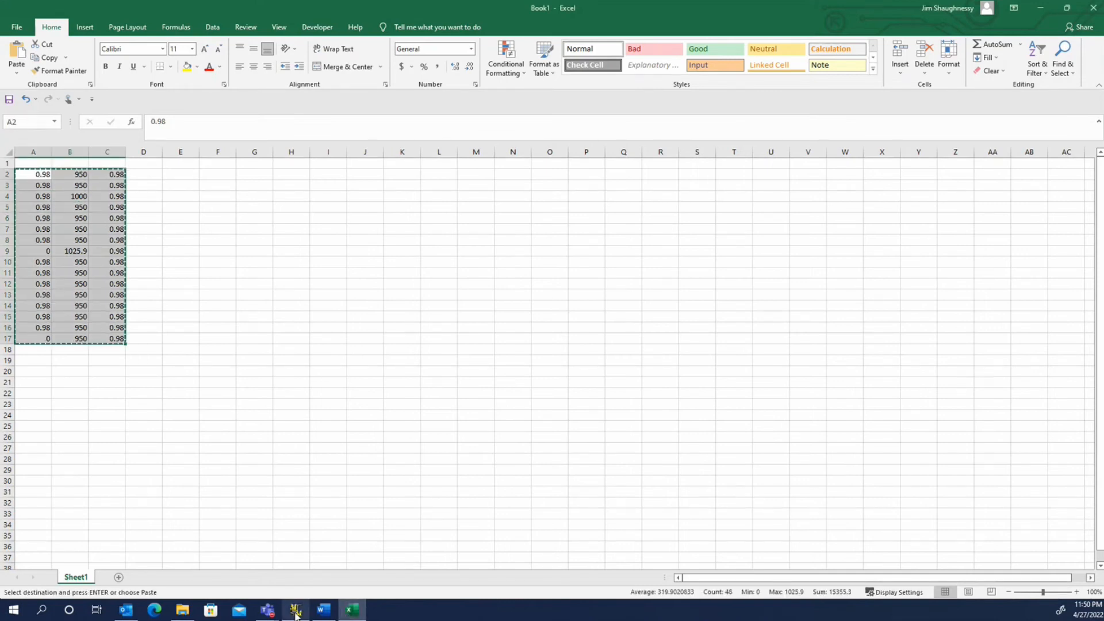
left_click(295, 613)
left_click(327, 170)
key("ctrl+v")
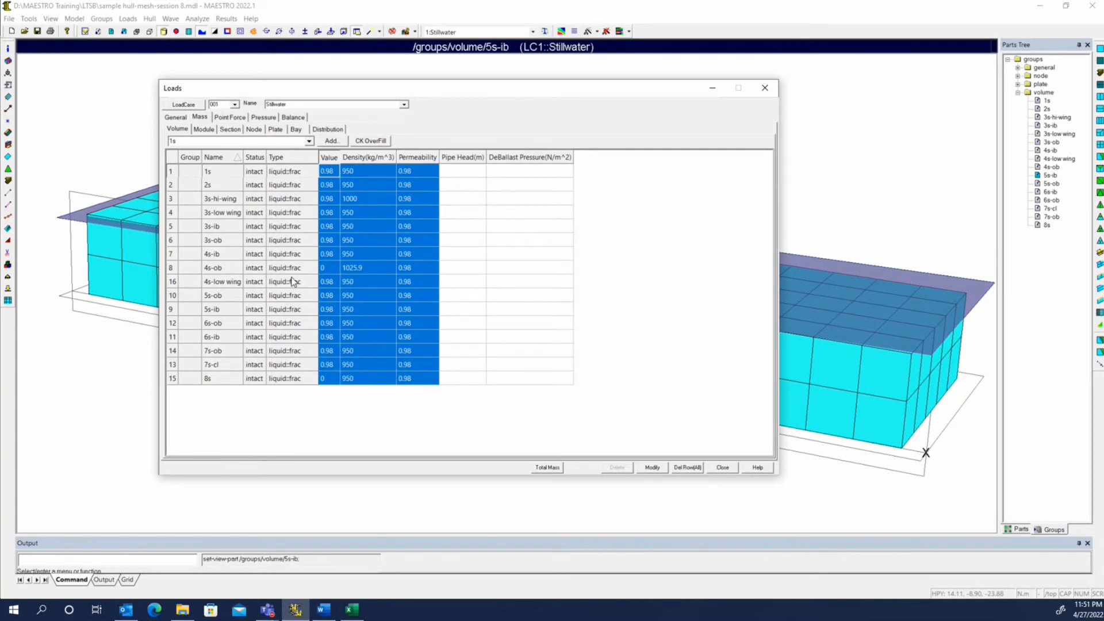
- Check the tank table in Loading Data-v2.docx in Word and set tank 4s-low wing's density to 1025.9 and value to 0 in MAESTRO
left_click(325, 611)
double_click(816, 12)
left_click_drag(816, 11, 851, 65)
scroll(869, 257, "down", 3)
scroll(870, 257, "down", 3)
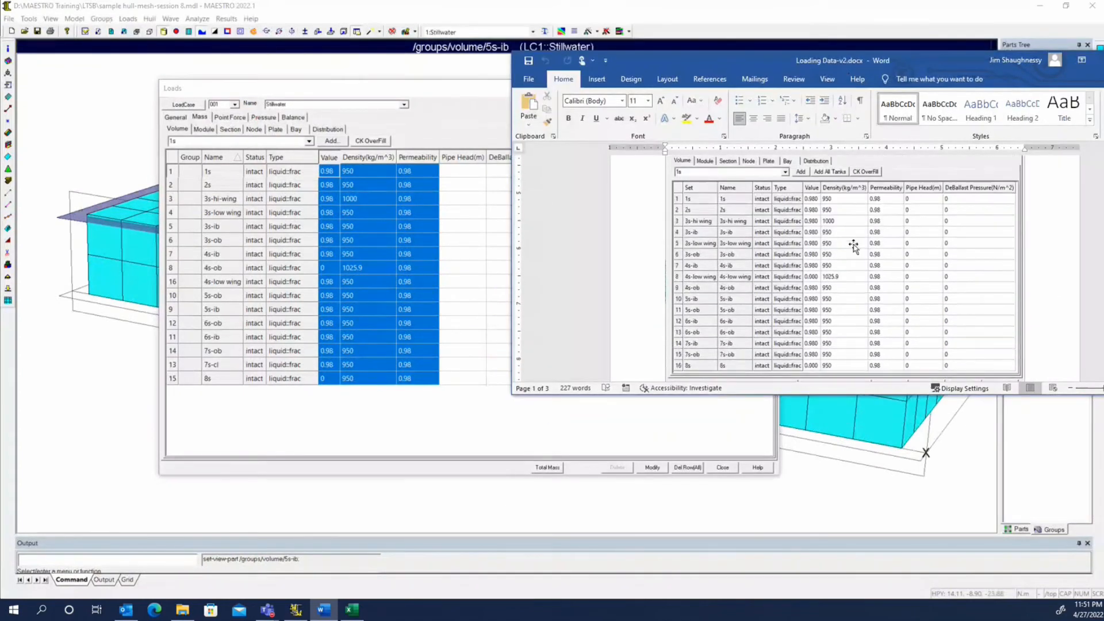
scroll(832, 214, "down", 1)
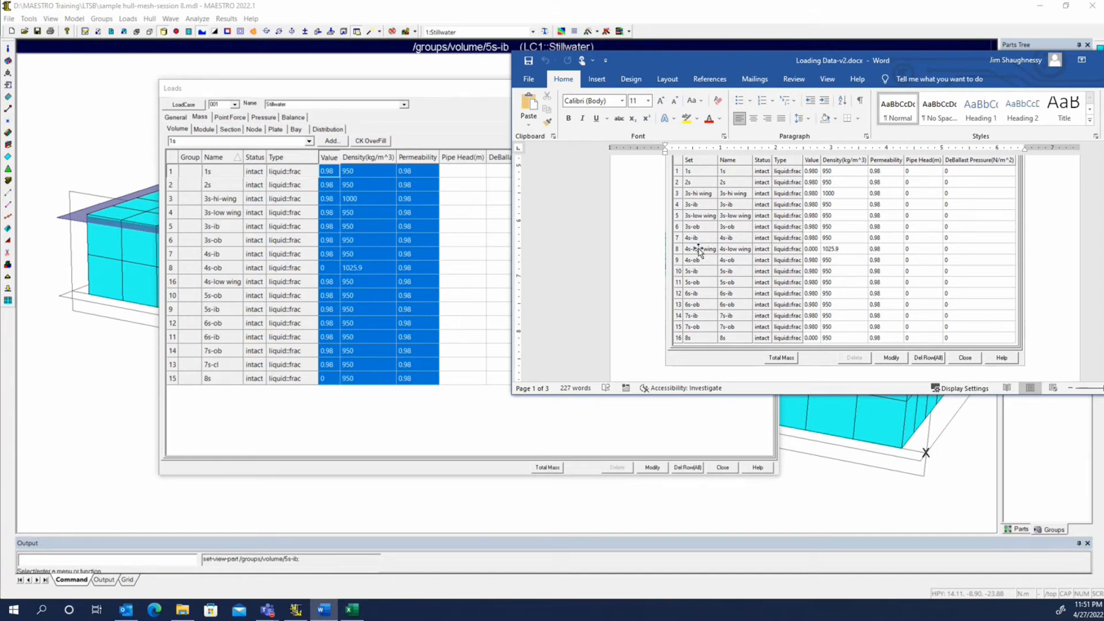
left_click(355, 281)
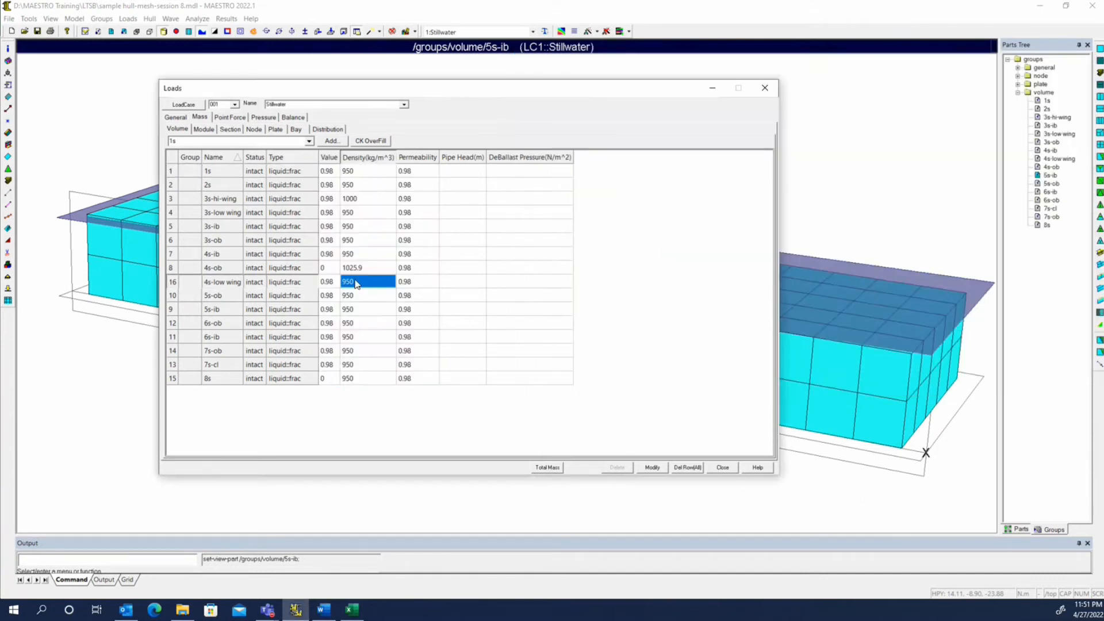
type("1025.9")
left_click(330, 281)
type("0")
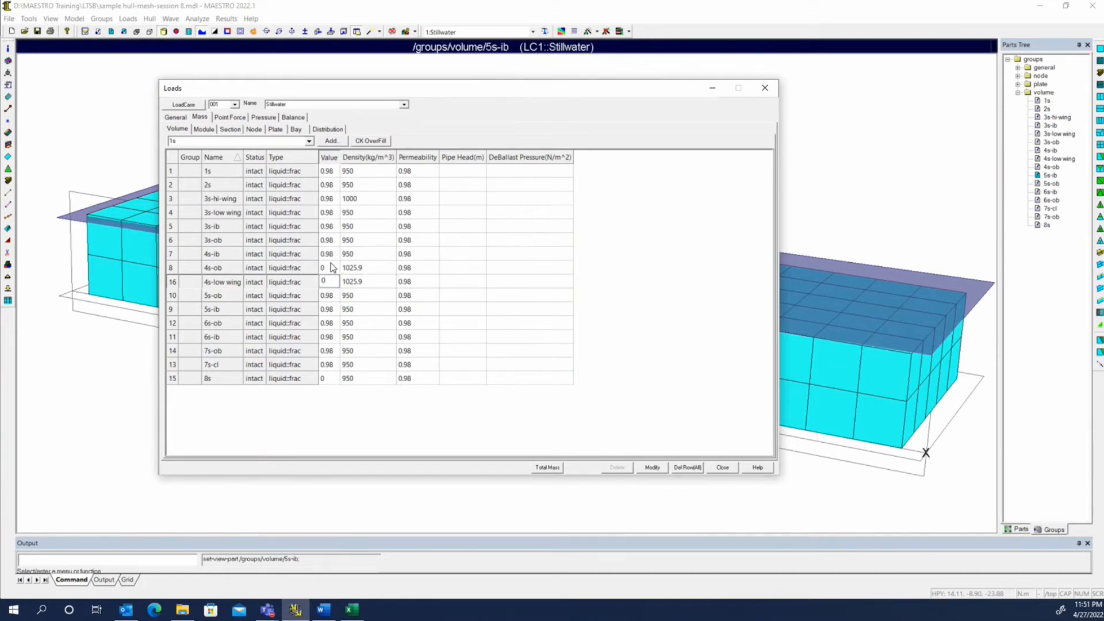
- Set tank 4s-ob's value to .98 and its density to 950
left_click(329, 268)
type(".98")
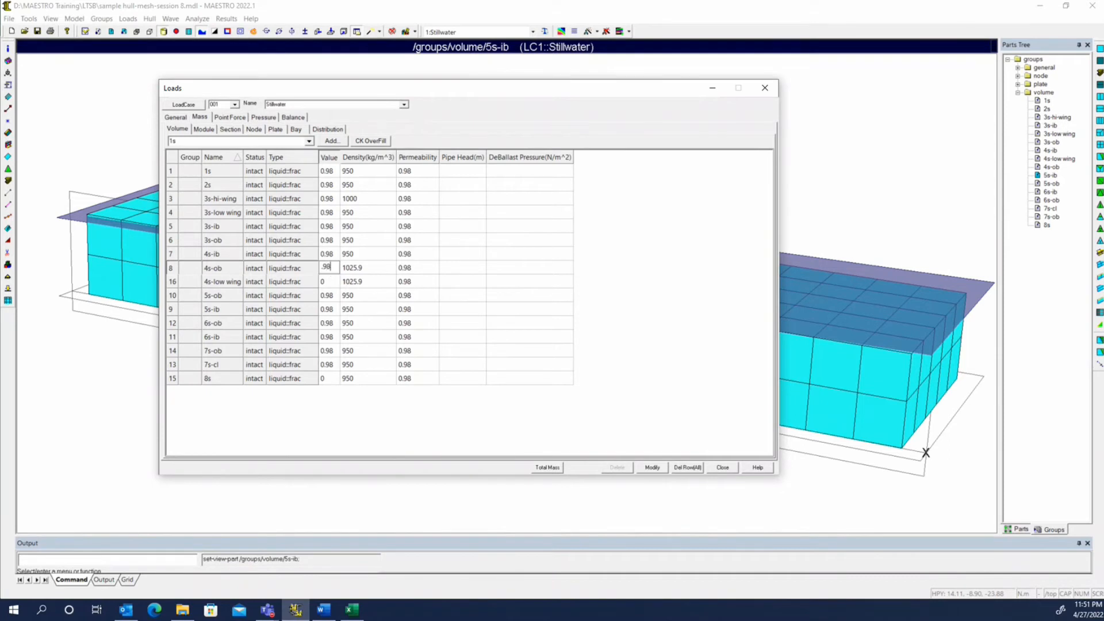
key("Up")
key("Tab")
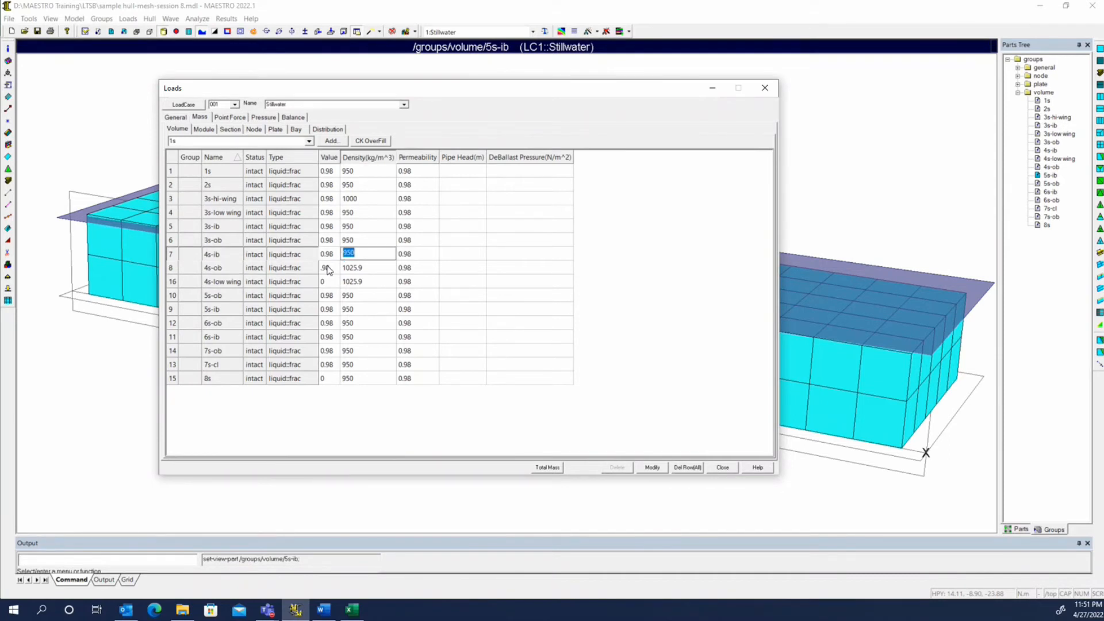
key("Down")
type("950")
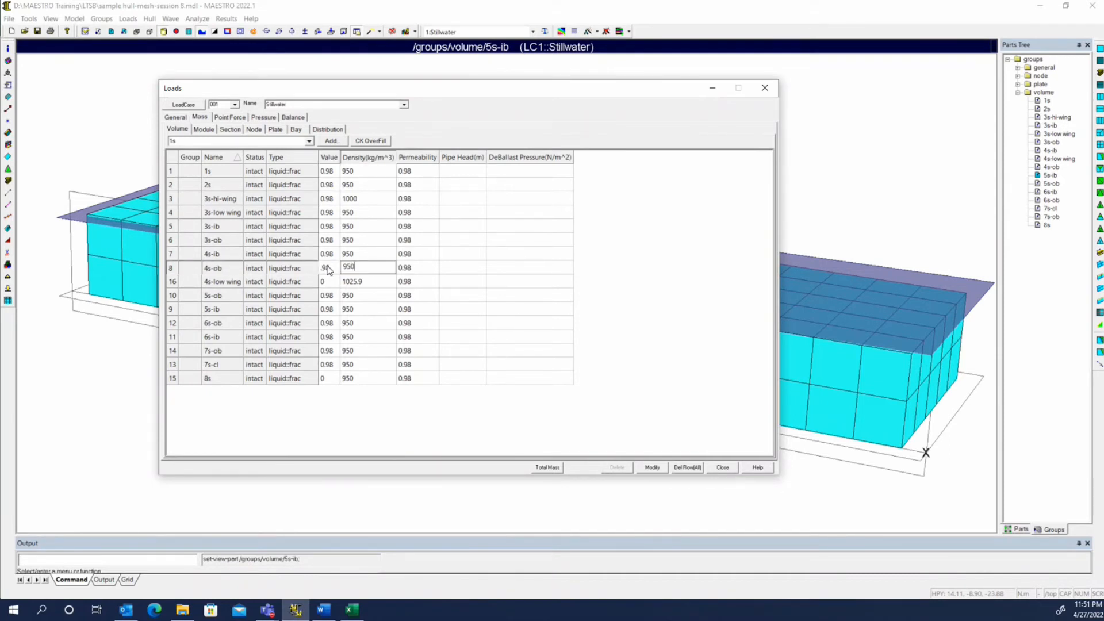
left_click(408, 323)
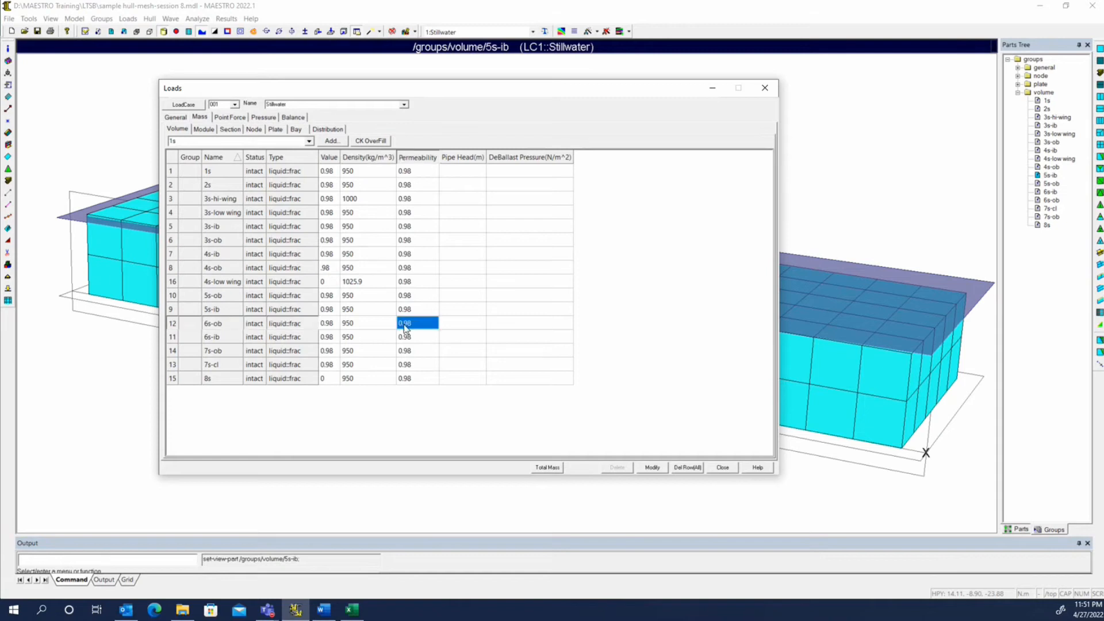
- Compare the volume loads with Loading Data-v2.docx in Word and apply the edited loads to the Stillwater load case in MAESTRO
left_click(324, 610)
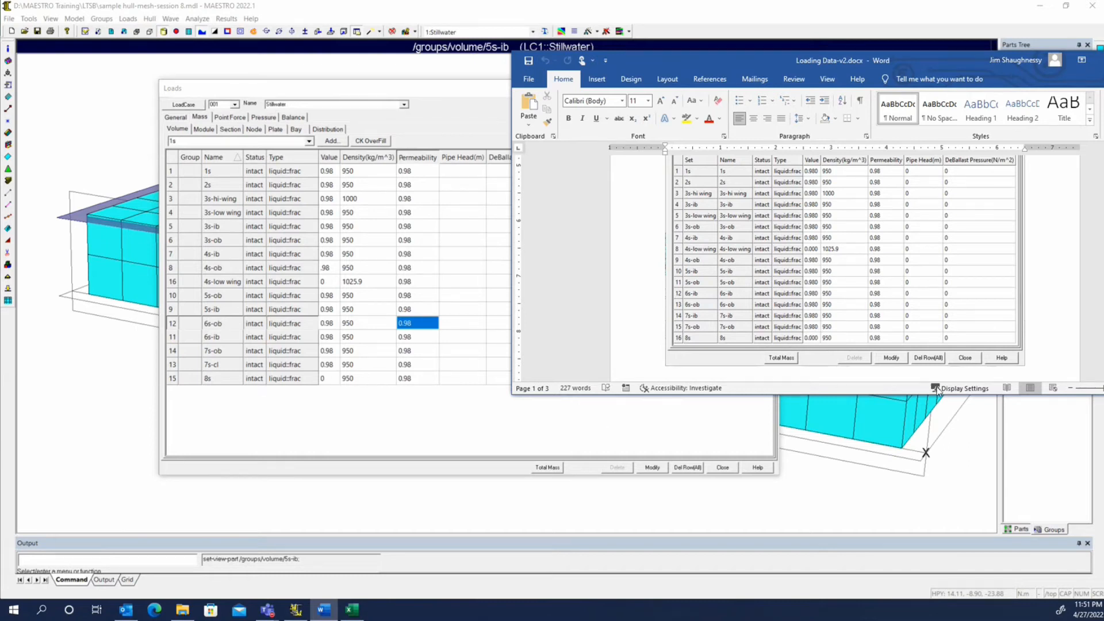
left_click(473, 142)
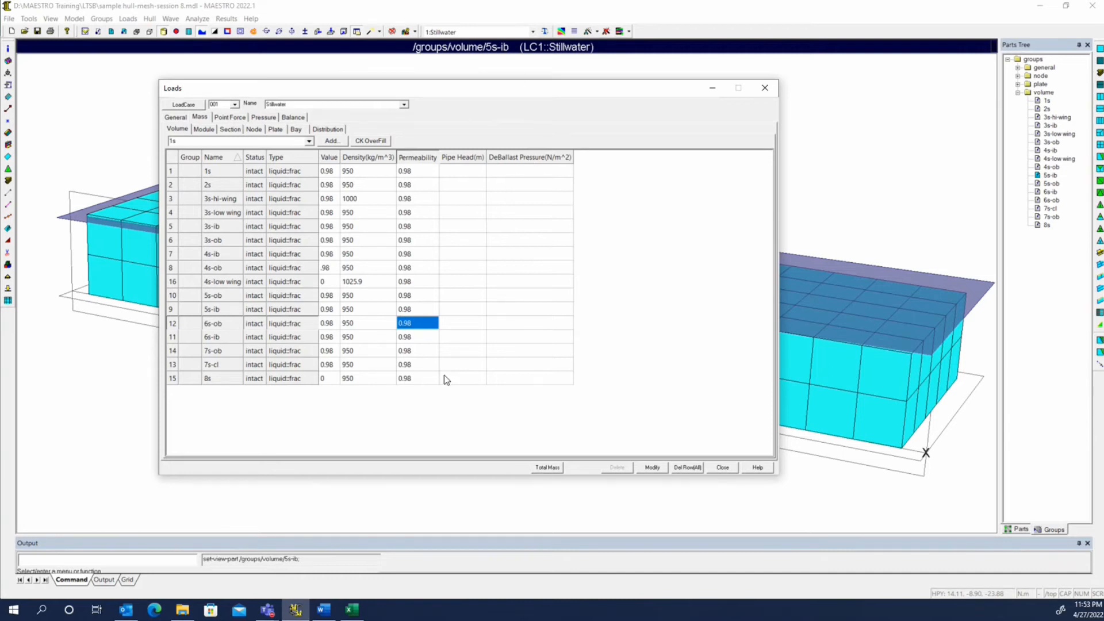
left_click(653, 467)
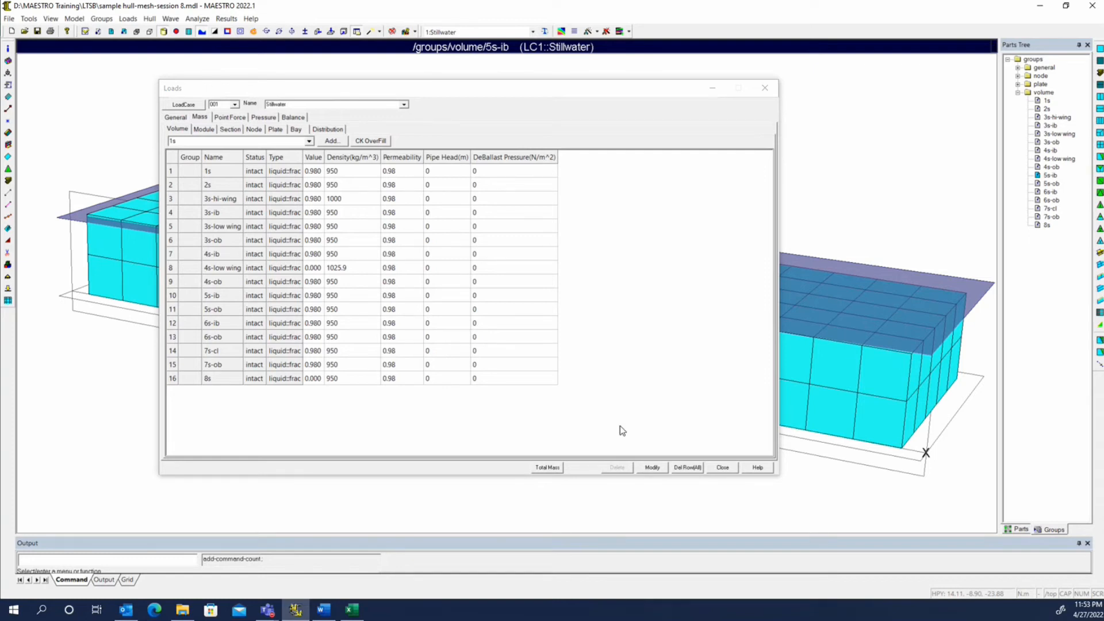
- Calculate the total mass of the volume loads
left_click(547, 469)
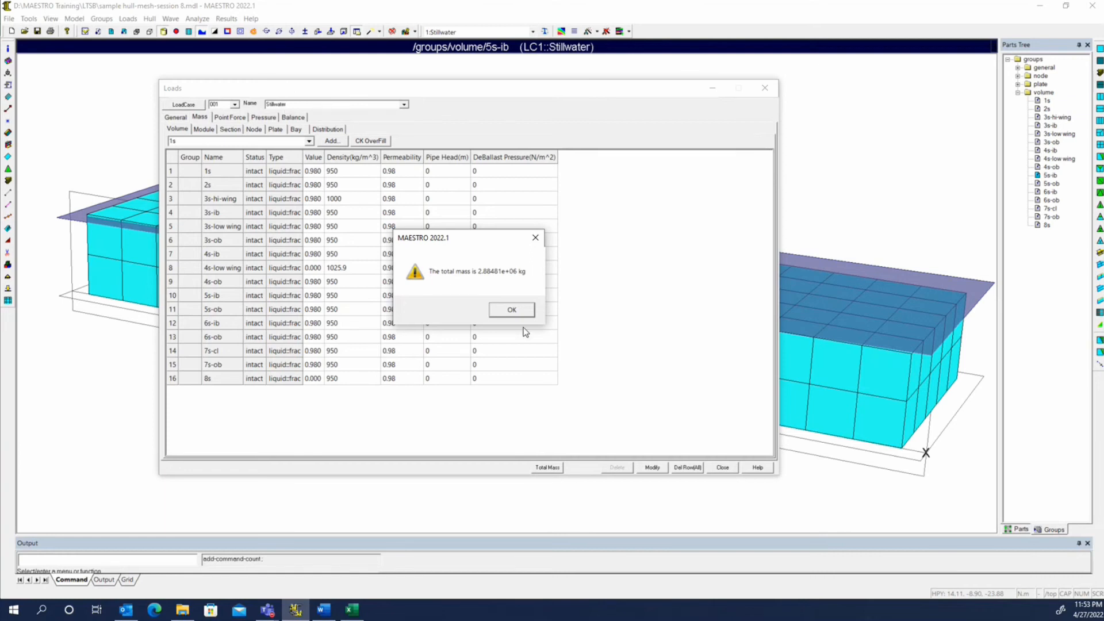
left_click(512, 309)
- Display the 4s-low wing tank in the model view from its load row and move the Loads dialog to inspect the tank
right_click(400, 268)
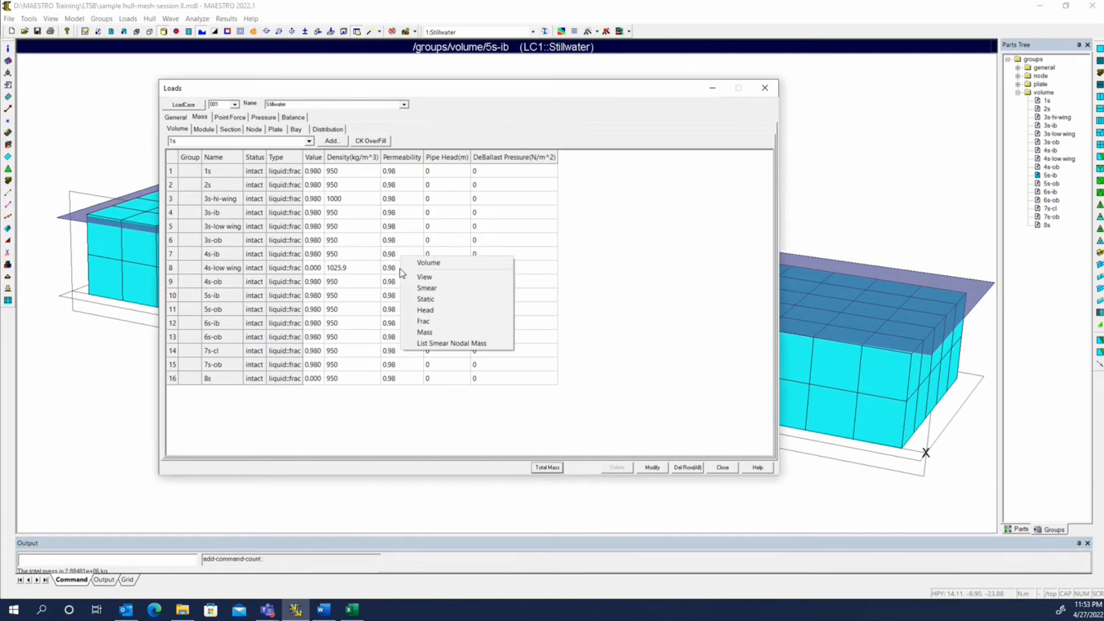
left_click(362, 268)
right_click(370, 268)
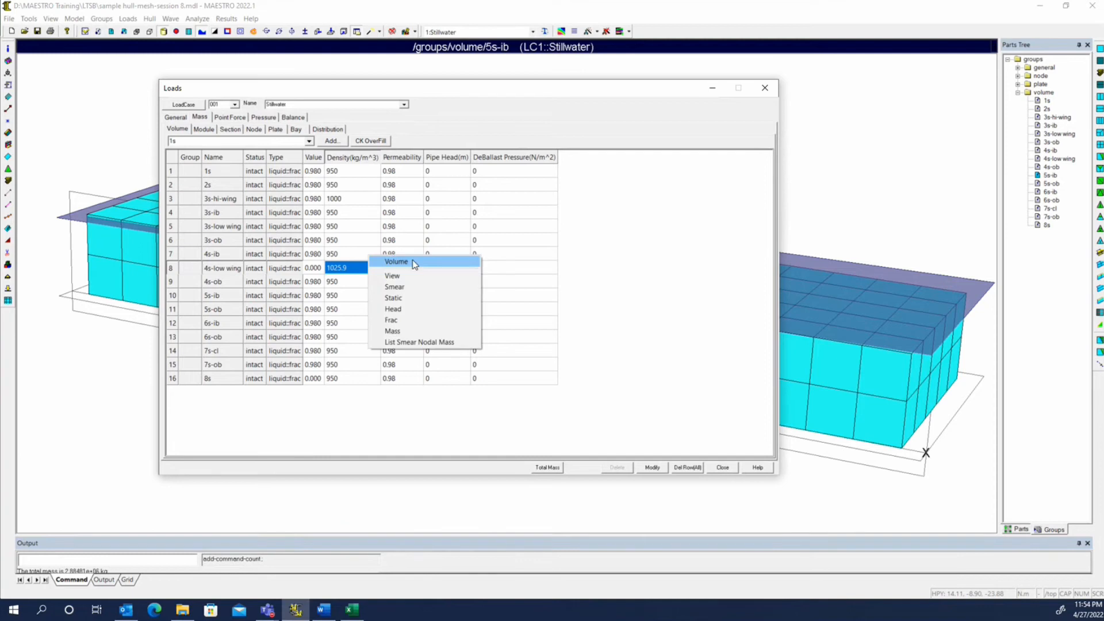
left_click(414, 276)
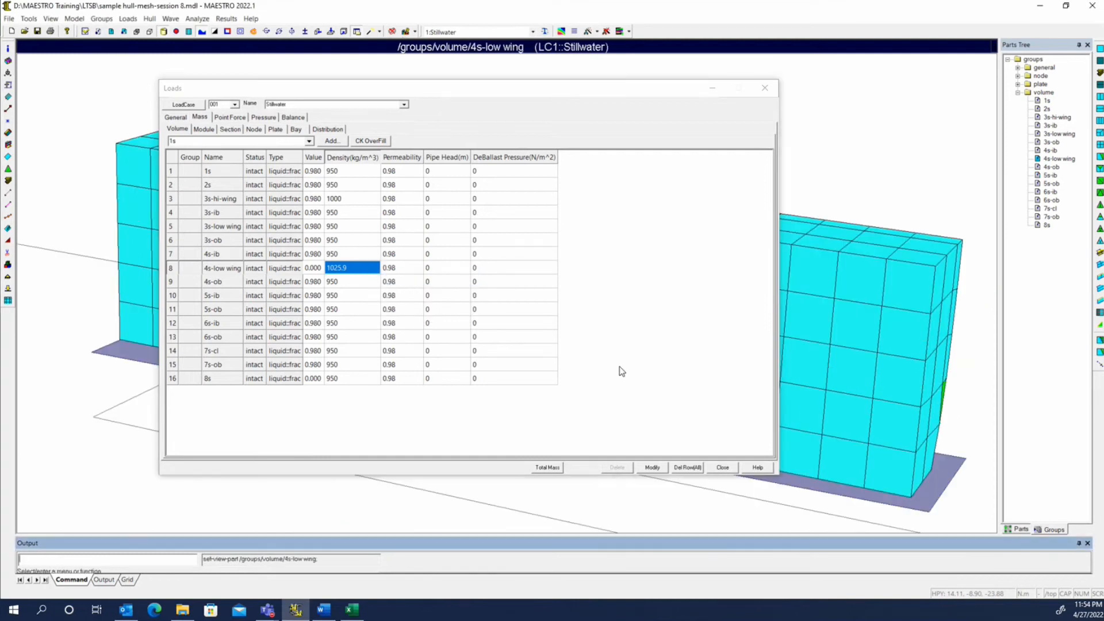
left_click_drag(535, 91, 394, 398)
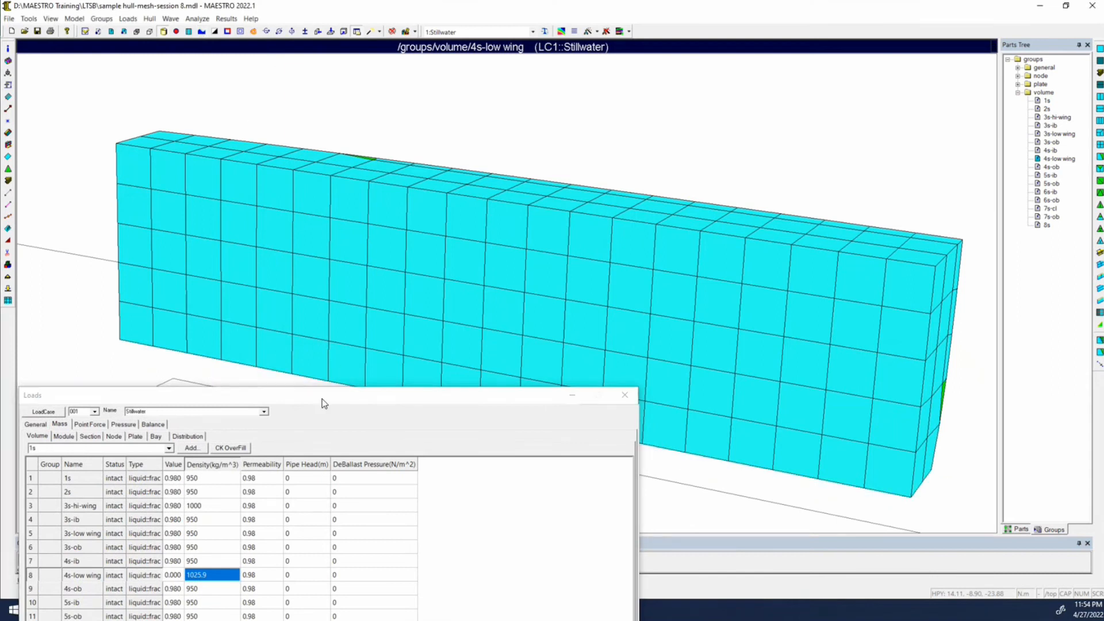
left_click_drag(322, 398, 402, 148)
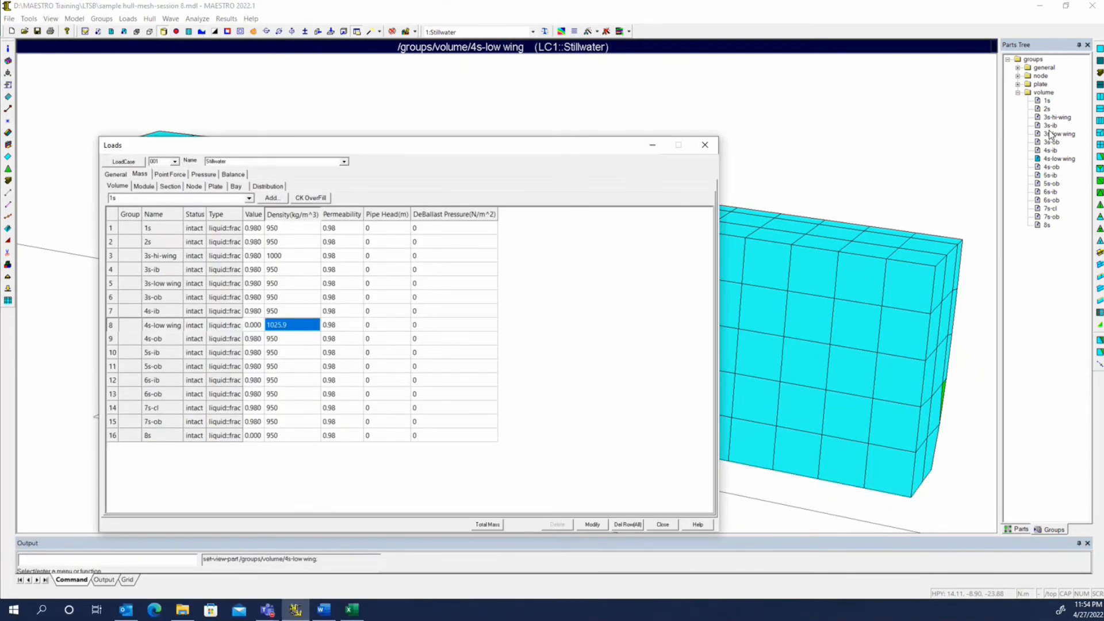
- Query the volume, mass and centroid data of the 4s-low wing and 3s-low wing tank loads
right_click(309, 325)
left_click(387, 339)
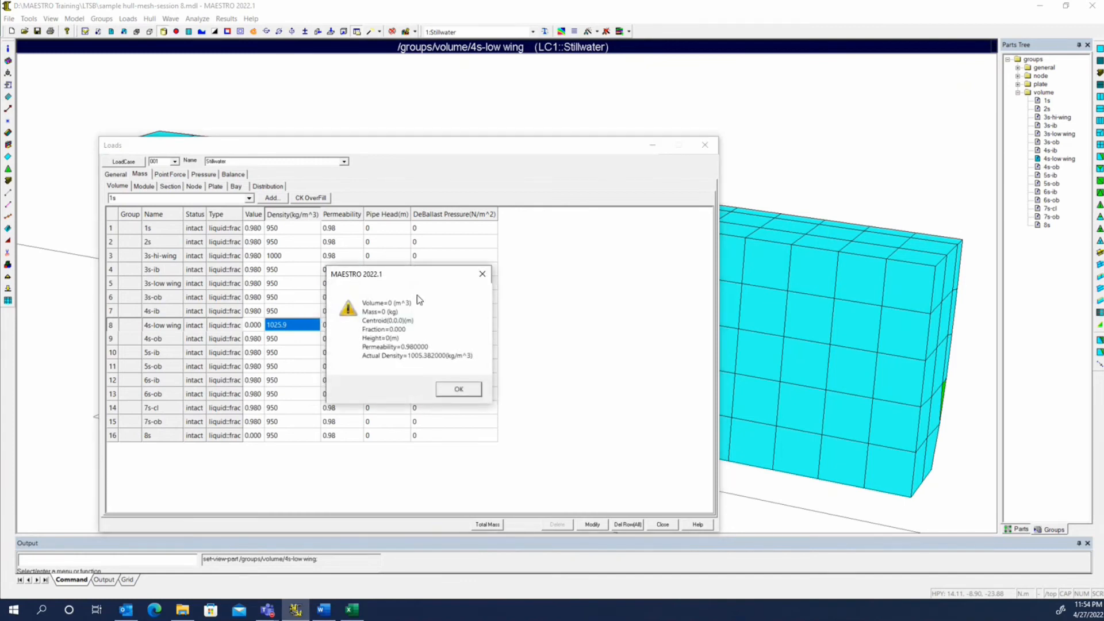
left_click(482, 274)
left_click(288, 284)
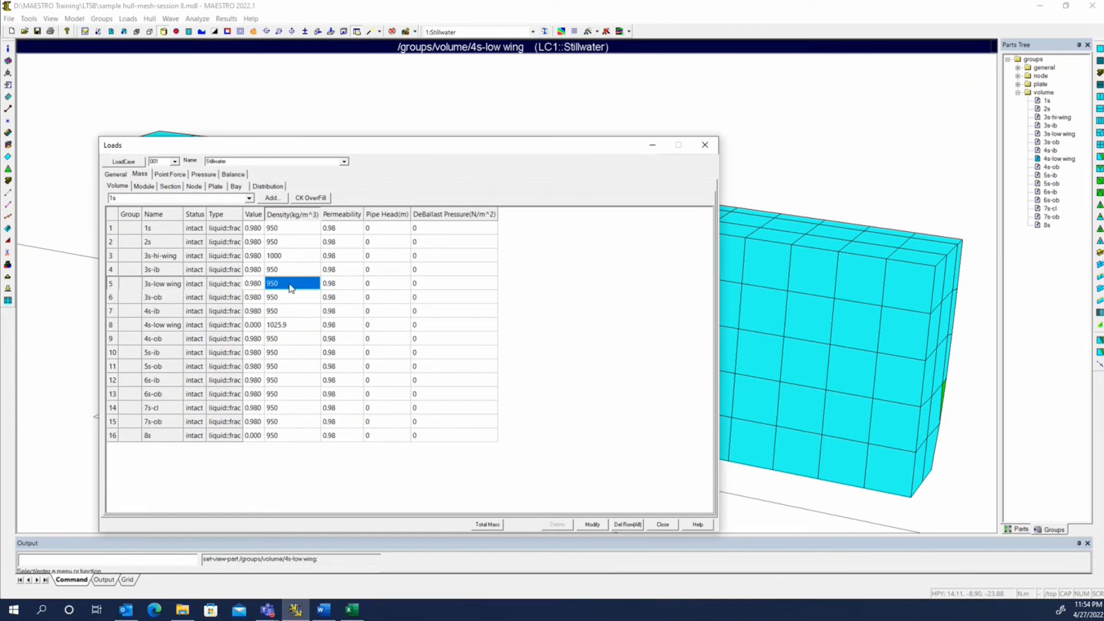
right_click(291, 282)
left_click(330, 280)
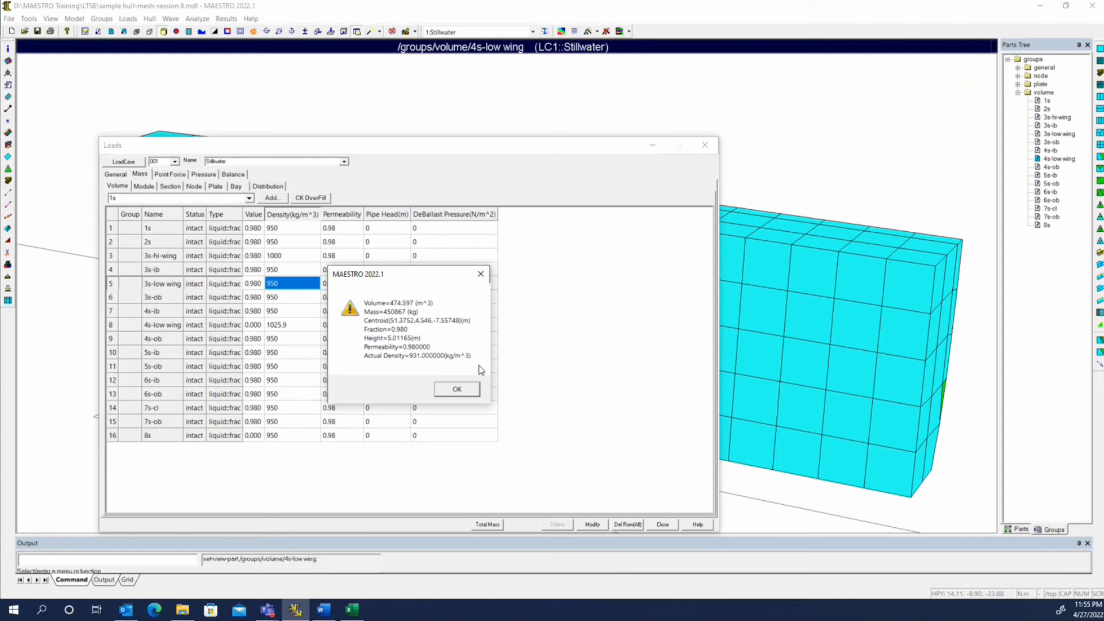
left_click(480, 274)
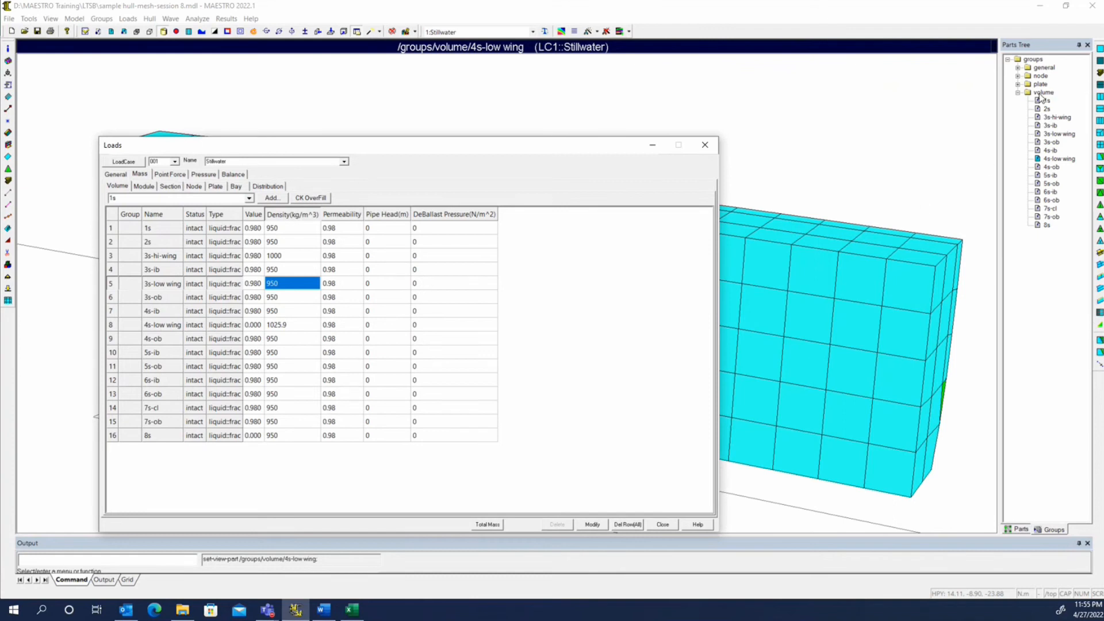
- Query the volume capacity of the 4s-ob volume group in the parts tree
right_click(1042, 170)
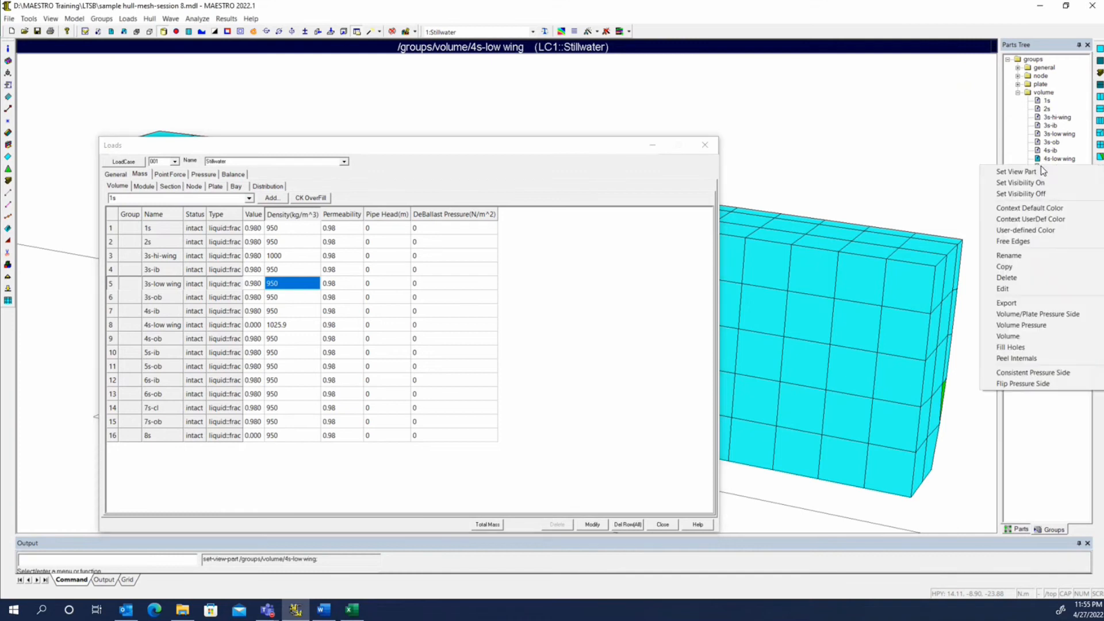
left_click(1036, 333)
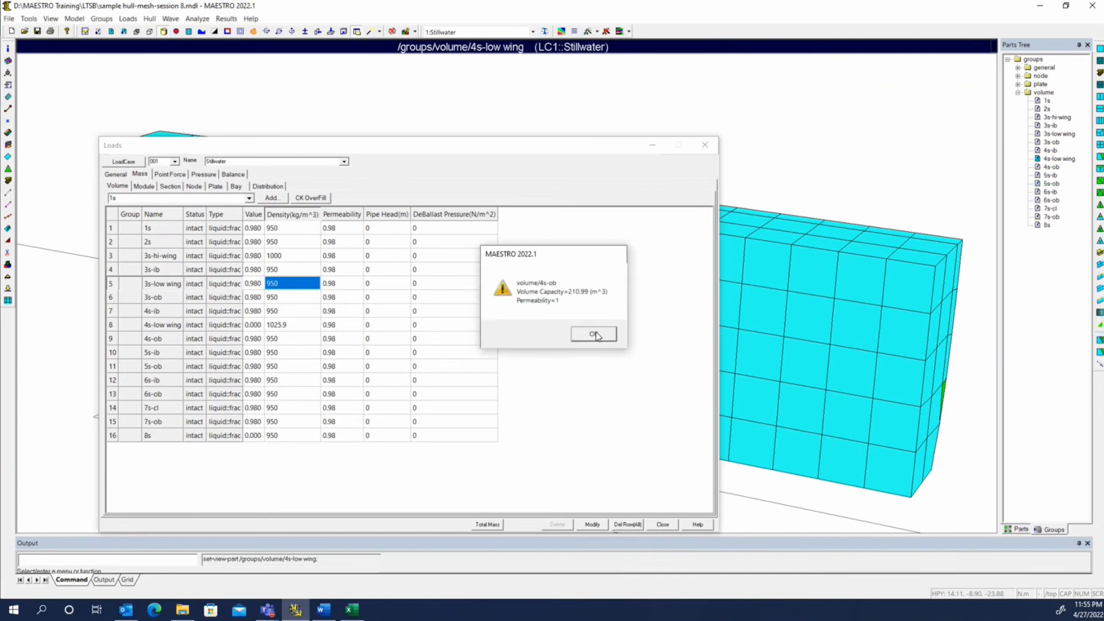
- Open the volume table for the volume groups and enlarge its window to show all tank rows and columns
left_click(594, 334)
left_click(1042, 92)
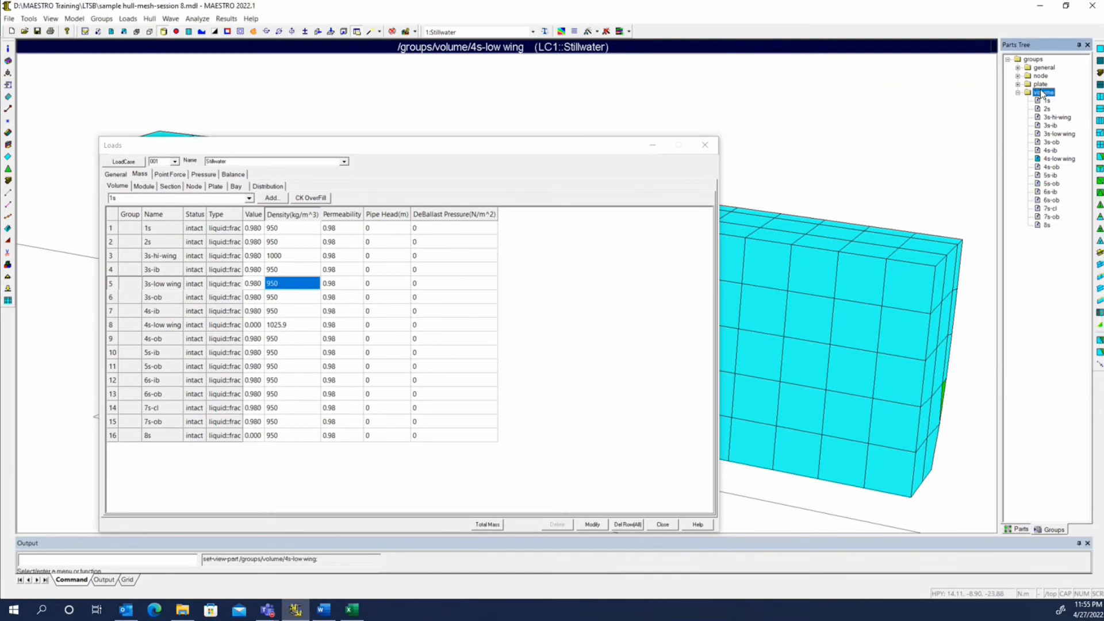
right_click(1040, 89)
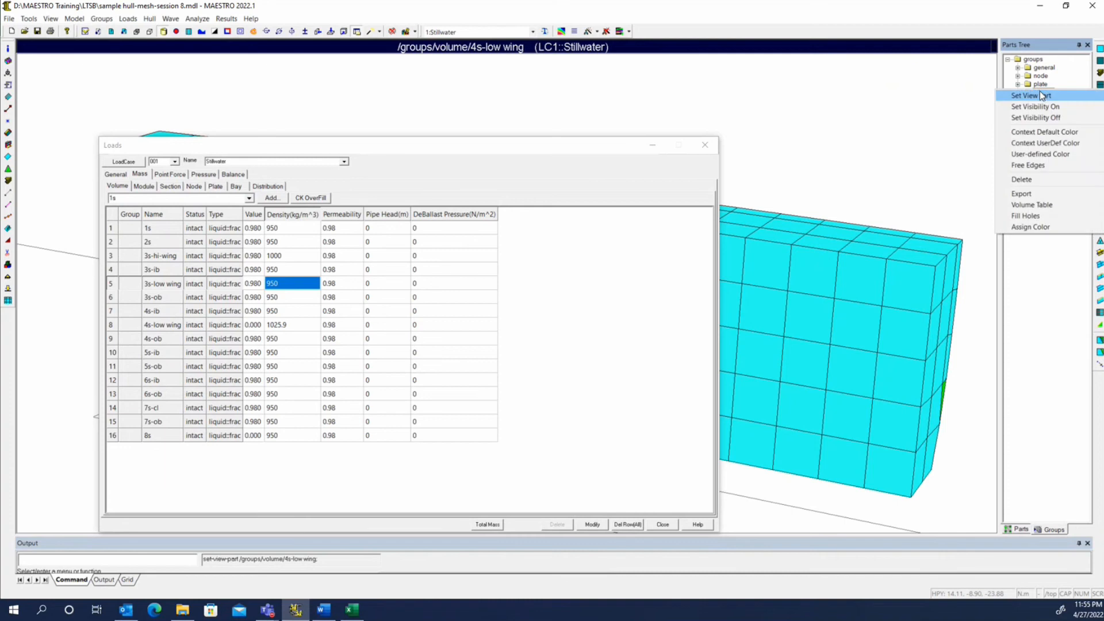
left_click(1040, 336)
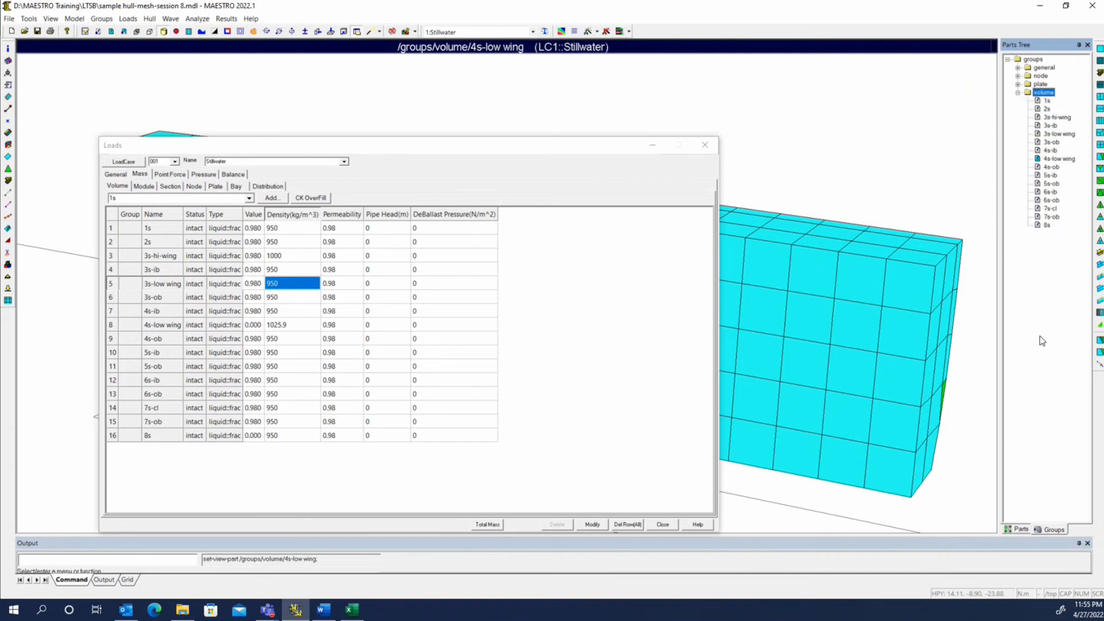
right_click(1038, 94)
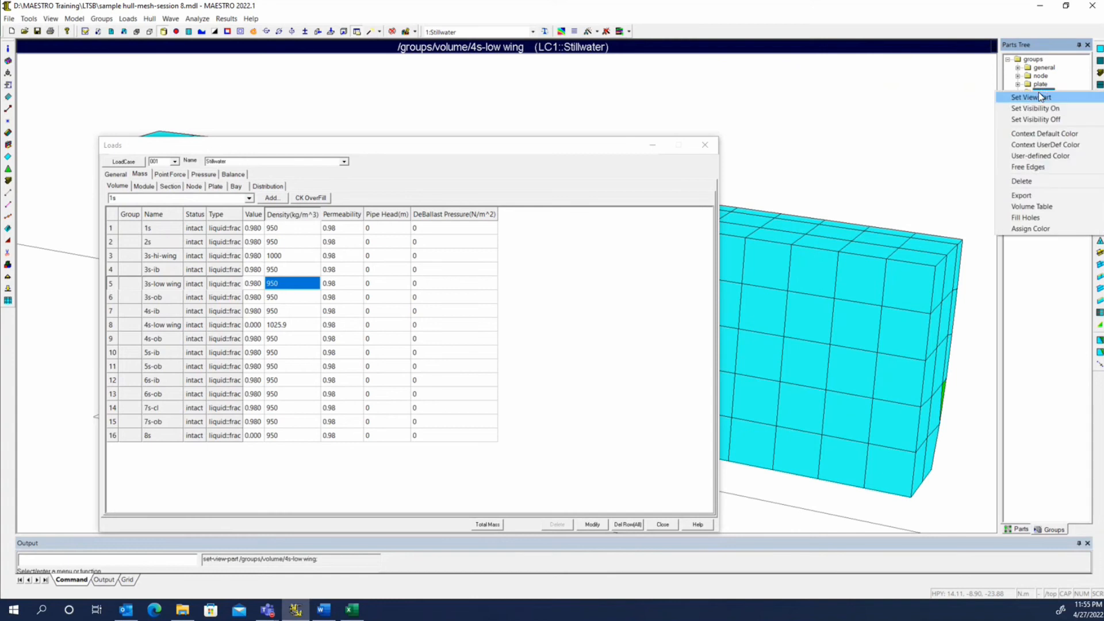
left_click(1032, 207)
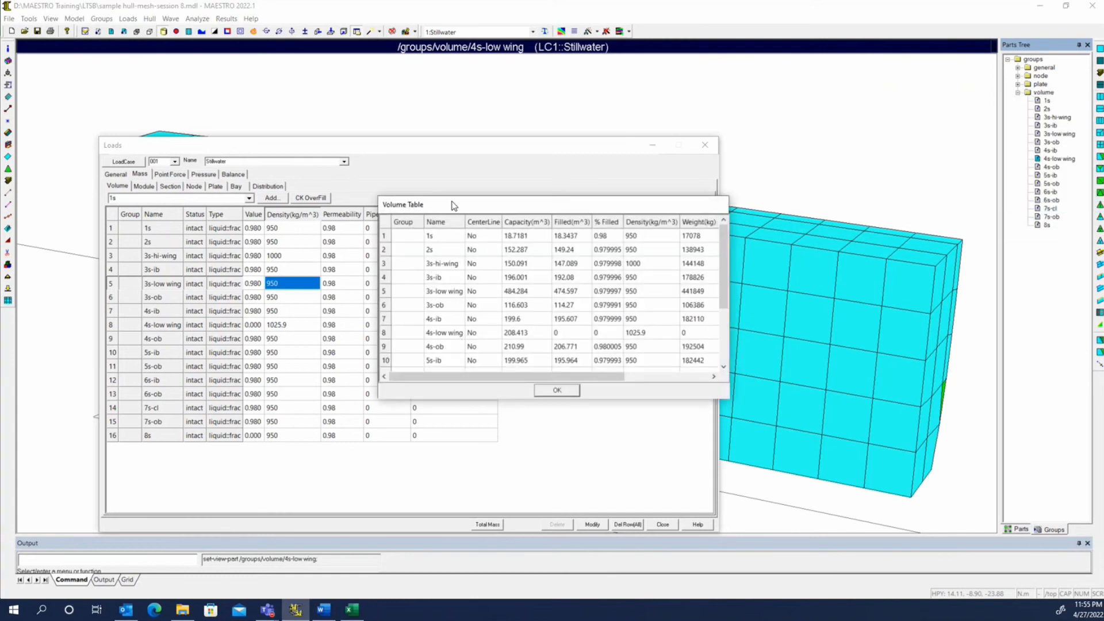
left_click_drag(455, 205, 250, 111)
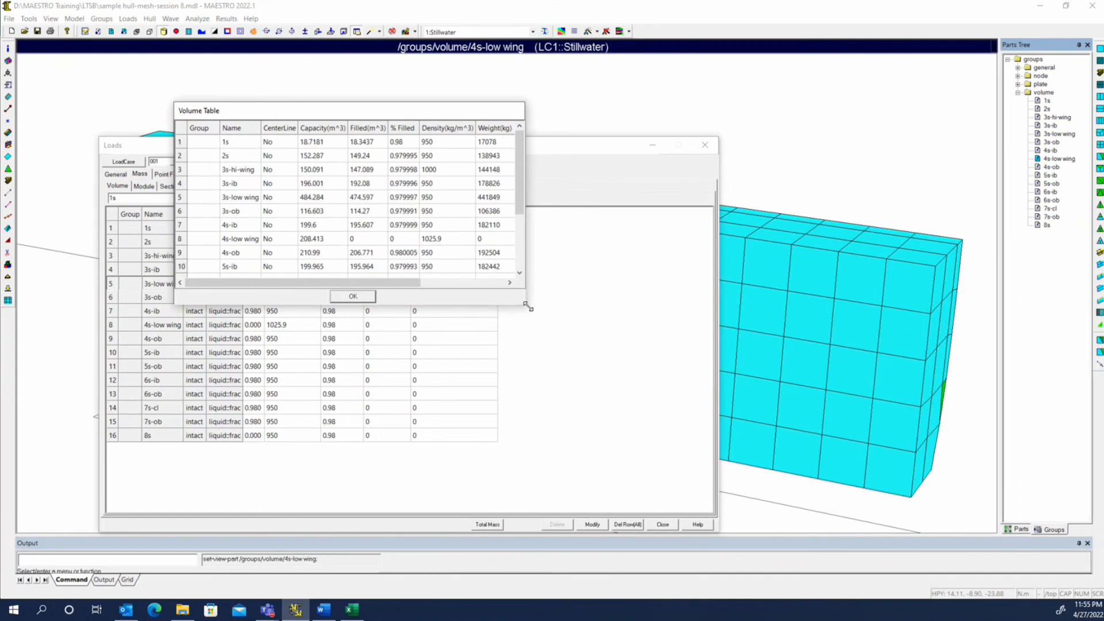
left_click_drag(528, 307, 724, 403)
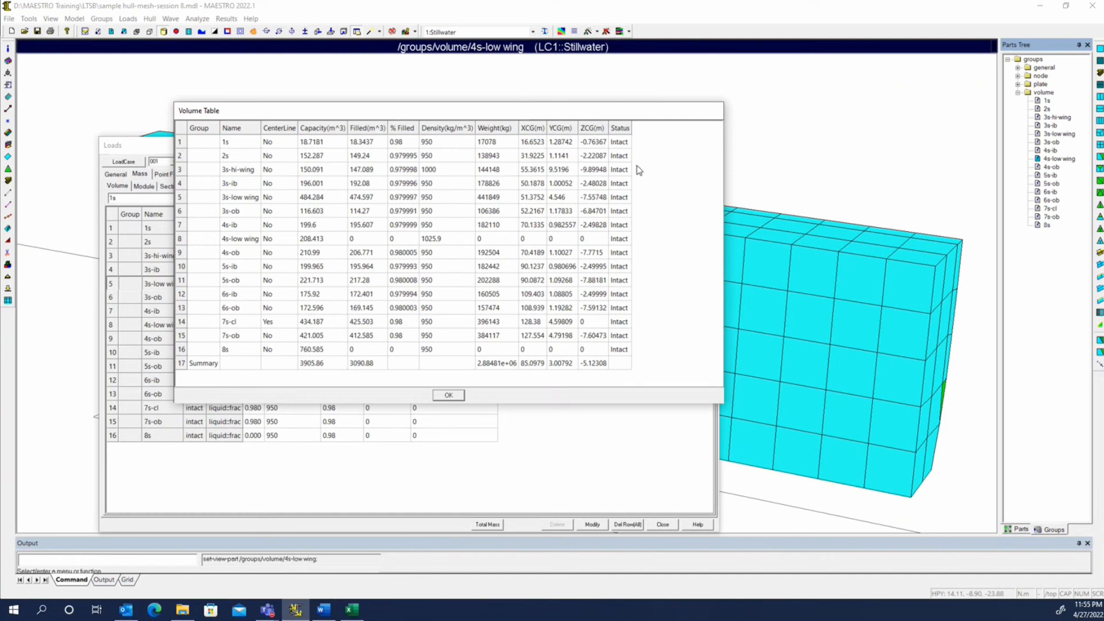
left_click_drag(206, 141, 368, 169)
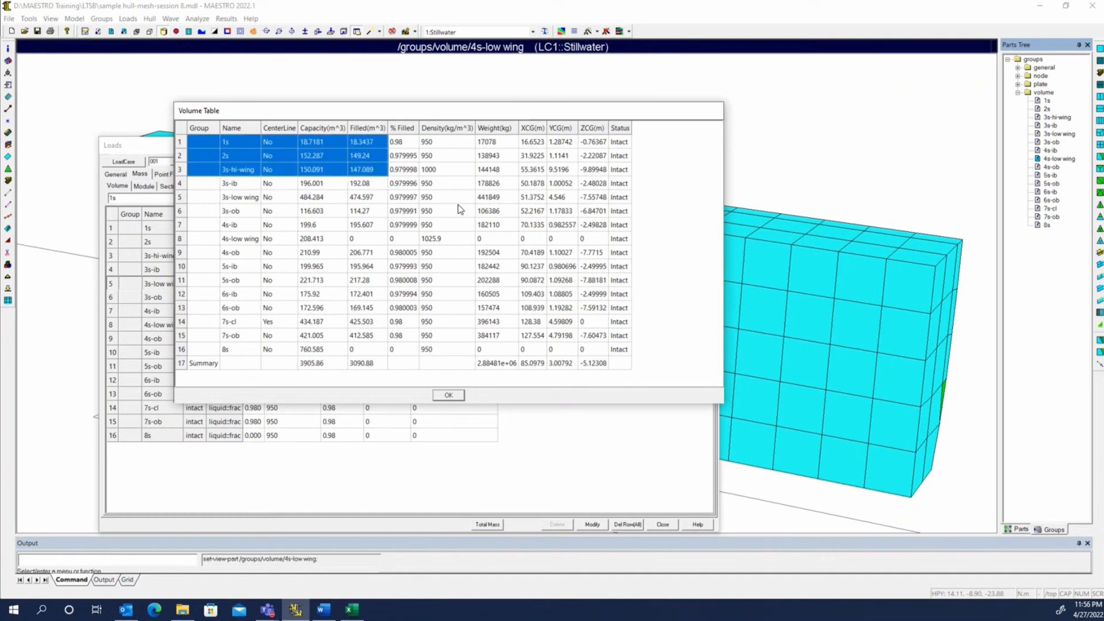
left_click(613, 336, "shift")
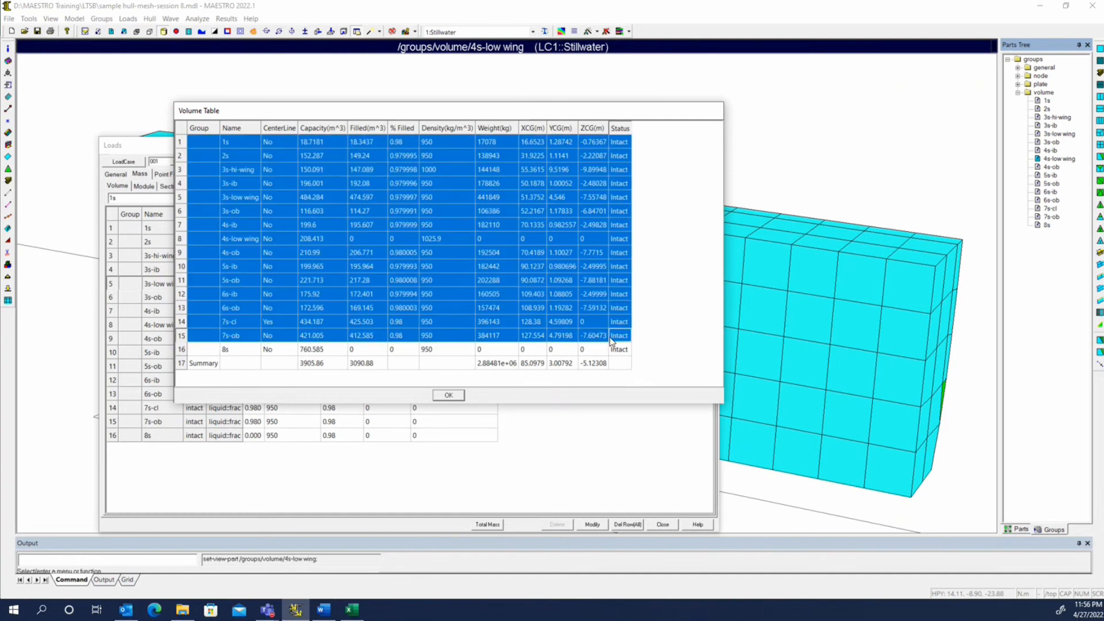
right_click(184, 132)
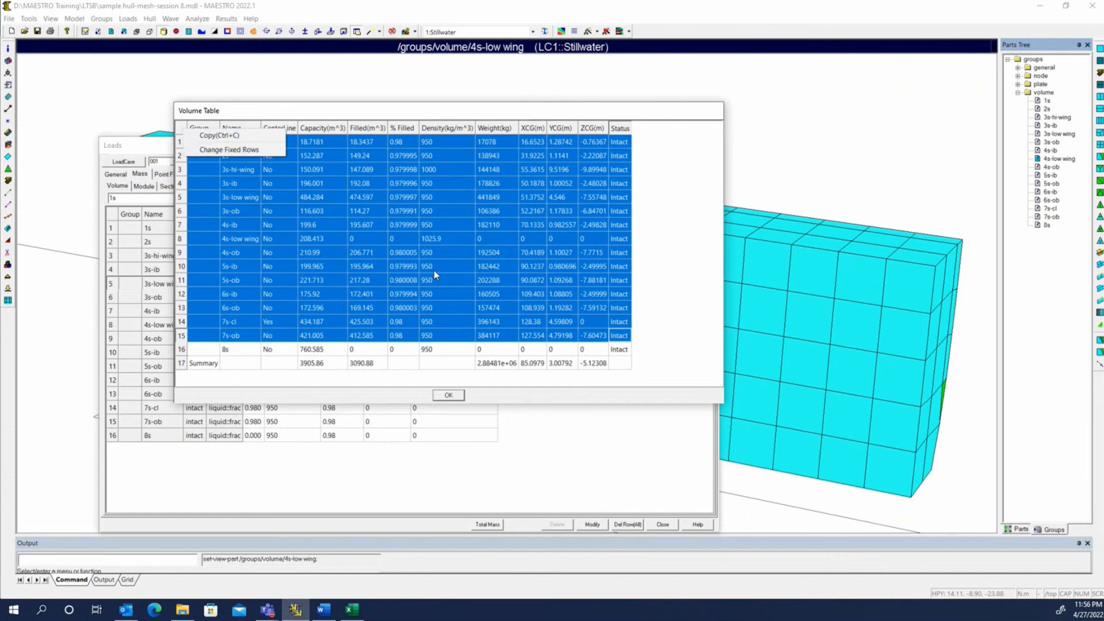
left_click(682, 258)
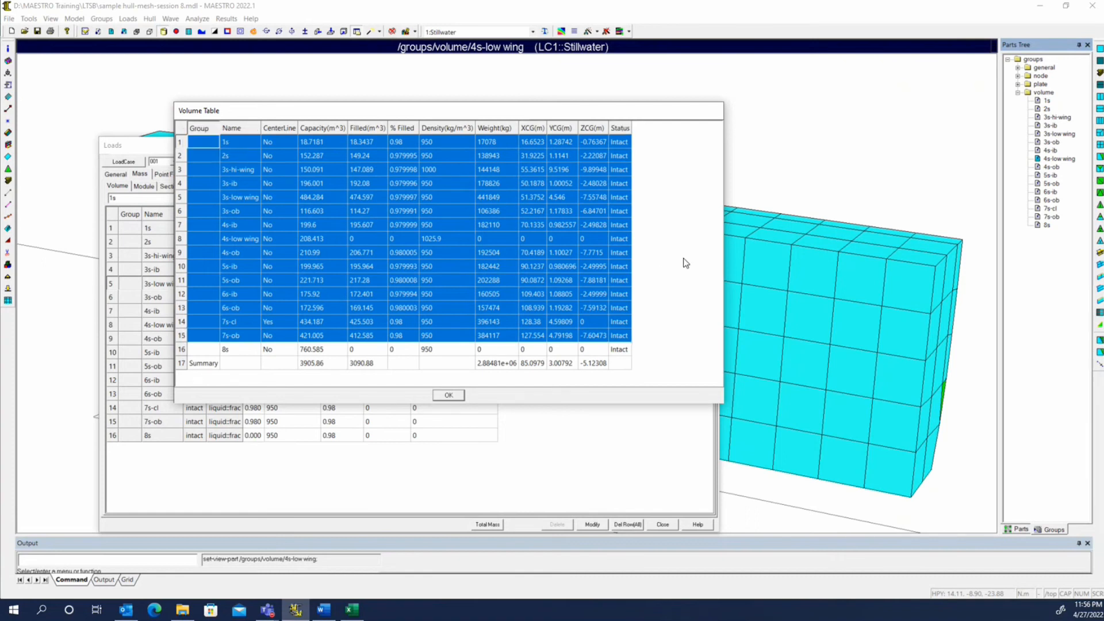
- Copy all rows of the volume table without headers and paste them into the Excel sheet at cell G2
left_click(360, 244)
left_click(582, 346)
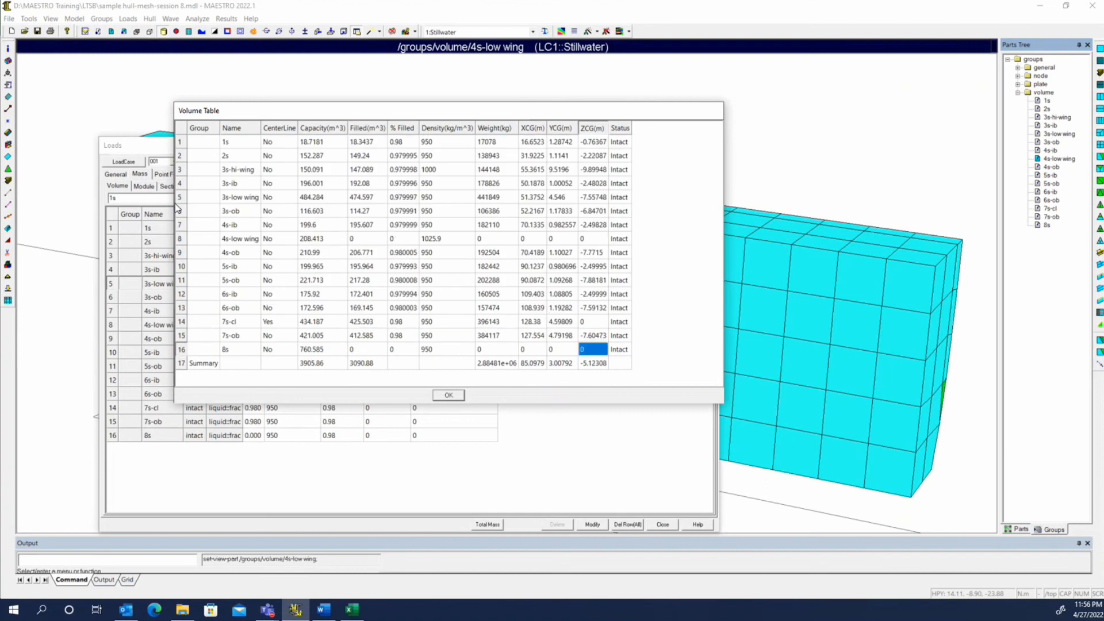
key("ctrl+a")
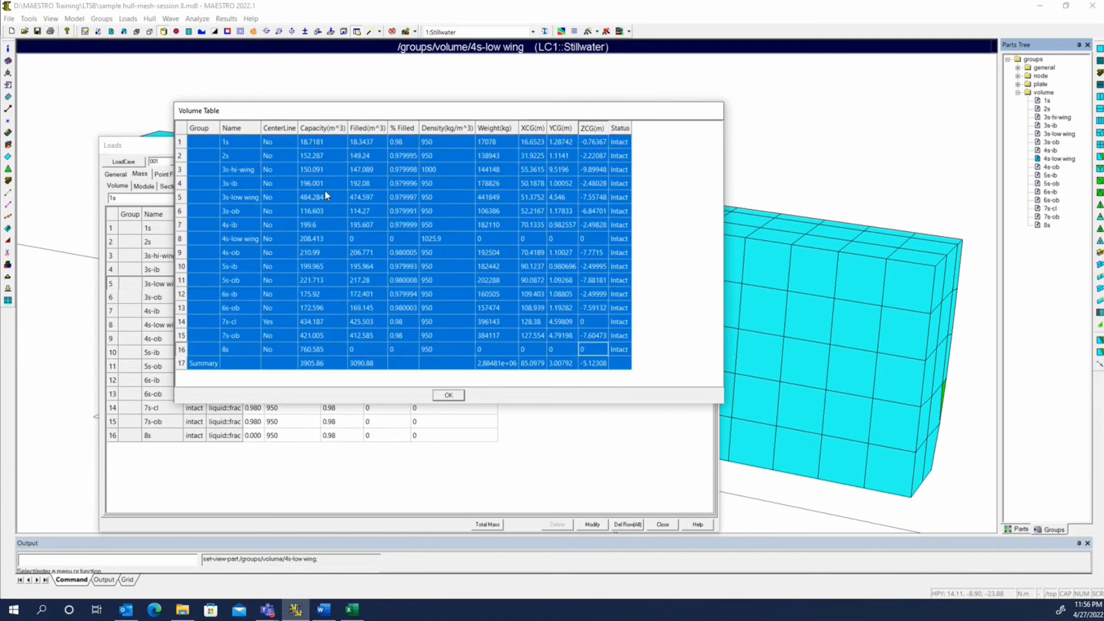
left_click(348, 611)
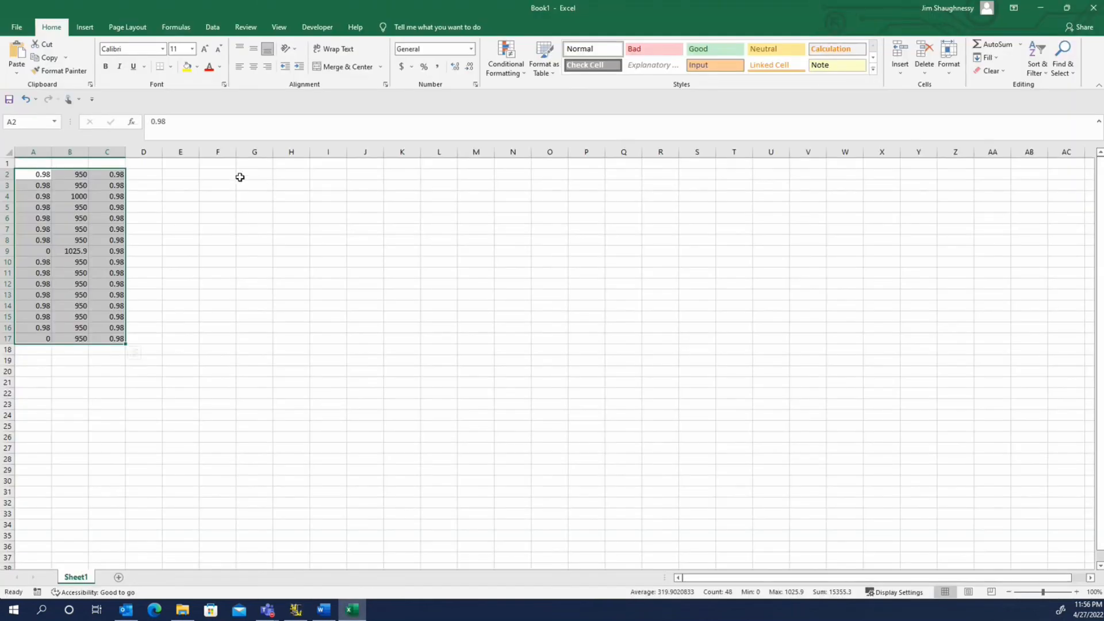
left_click(240, 177)
key("ctrl+v")
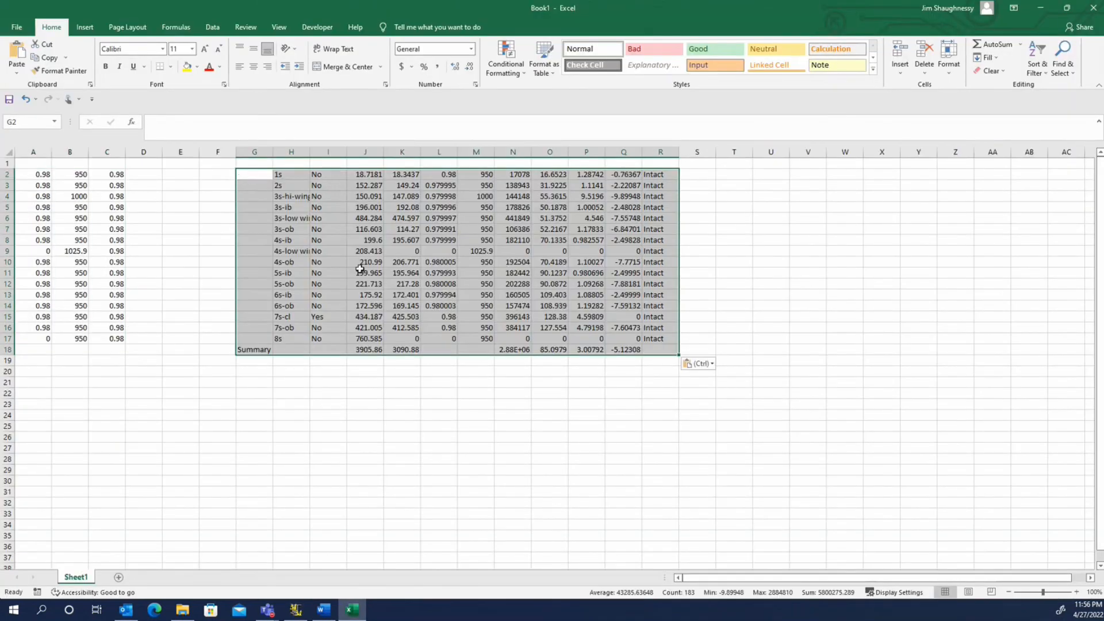
- Switch back to MAESTRO and change the volume table's number of fixed rows to make the header row selectable
left_click(295, 611)
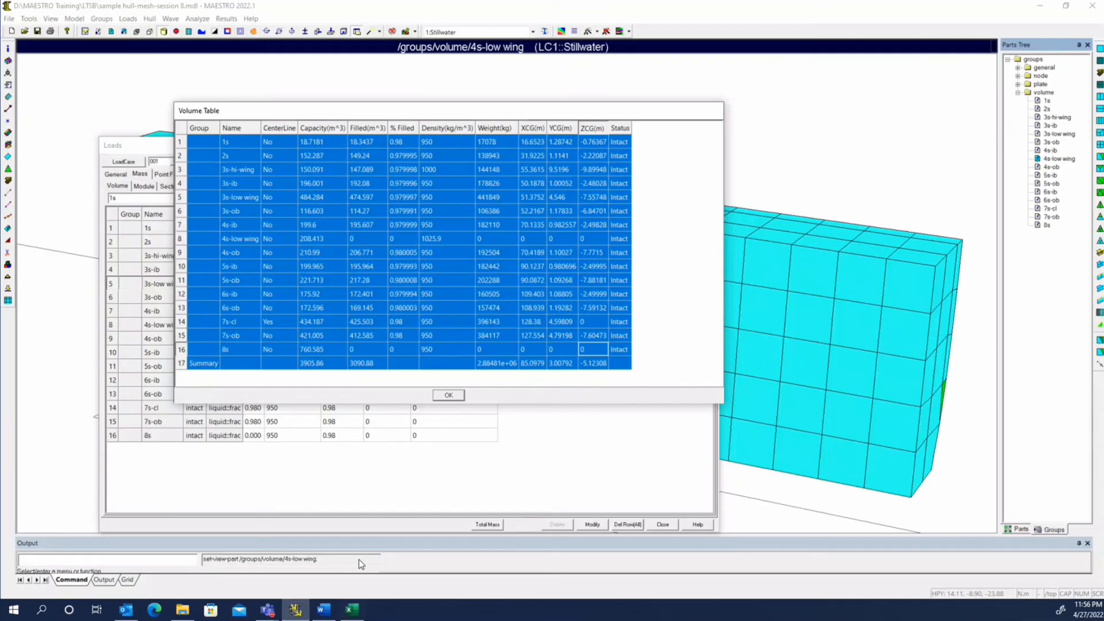
right_click(193, 128)
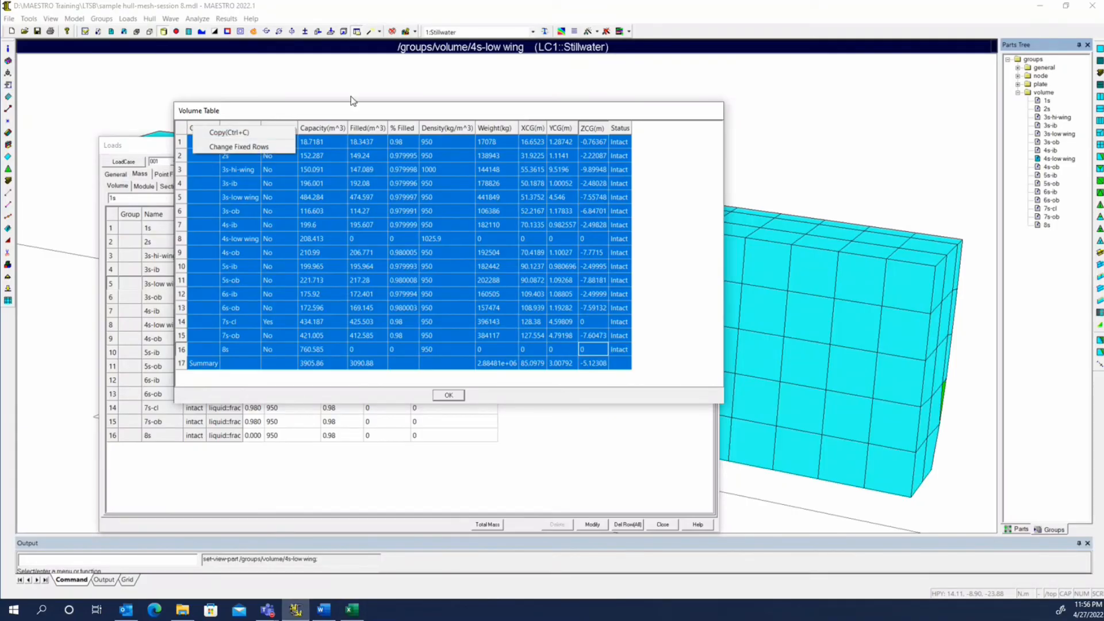
left_click(255, 147)
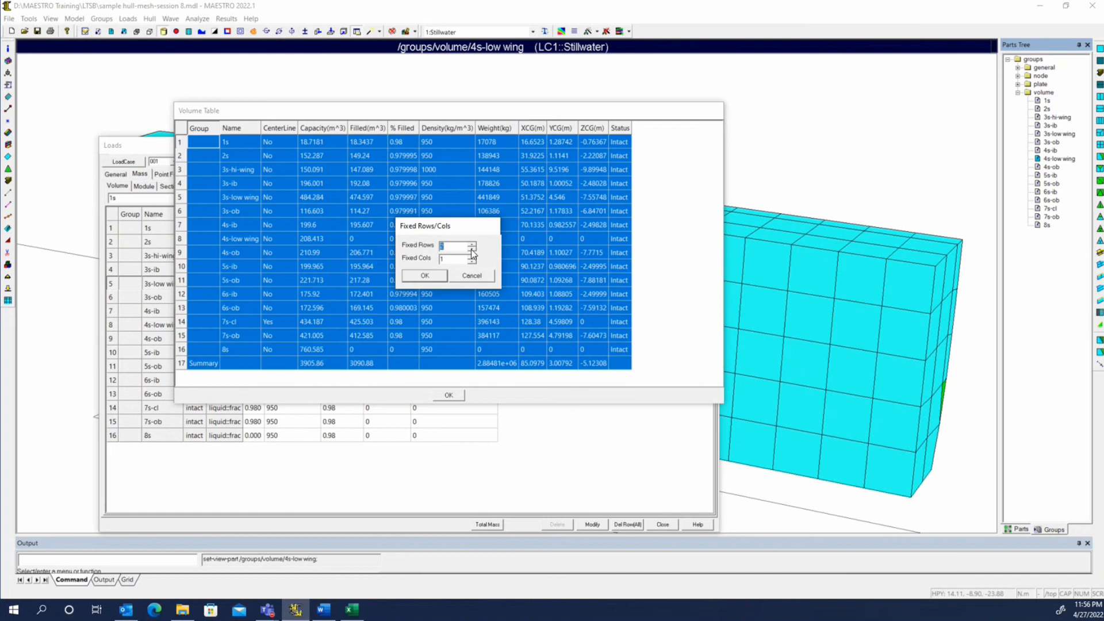
left_click(471, 244)
left_click(471, 244)
left_click(422, 277)
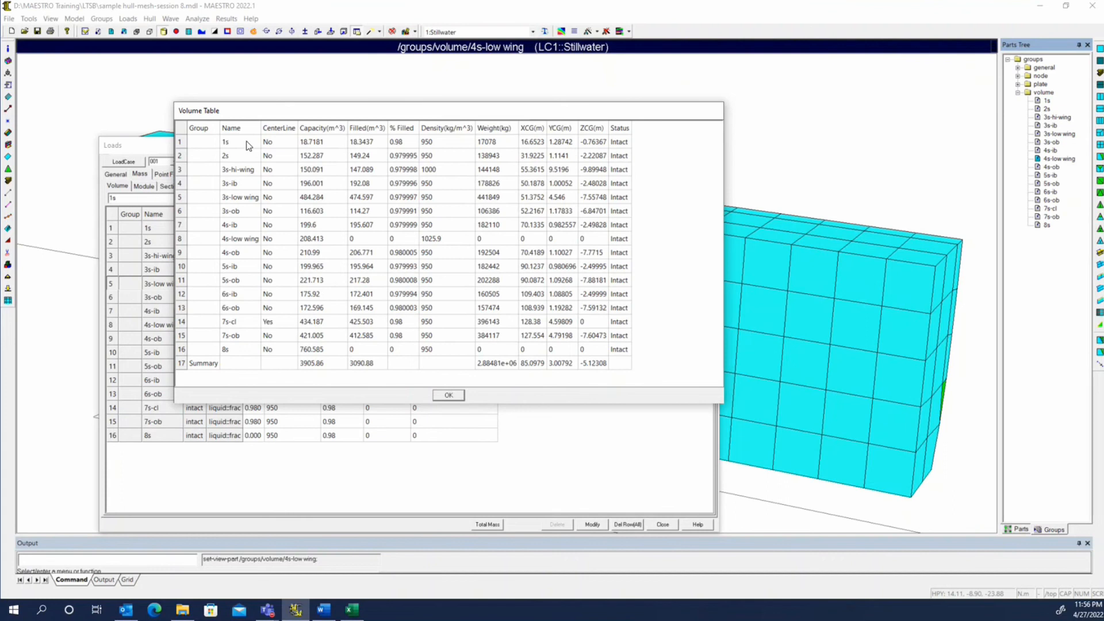
- Copy the whole volume table with its headers into Excel at cell G2, return to MAESTRO and close the table
left_click(303, 170)
key("ctrl+a")
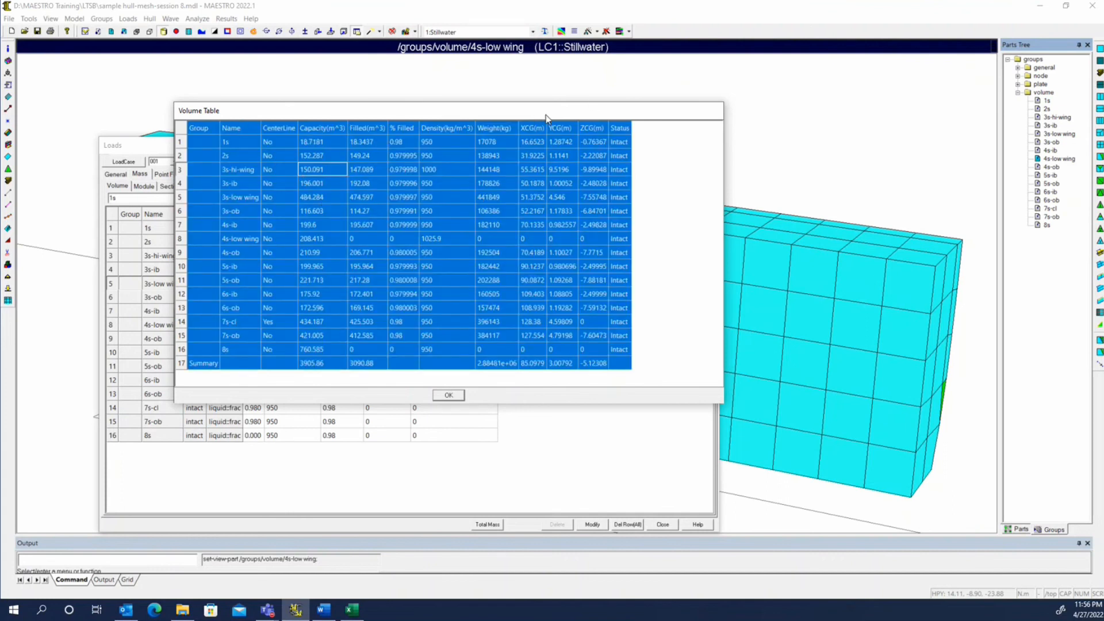
left_click(352, 609)
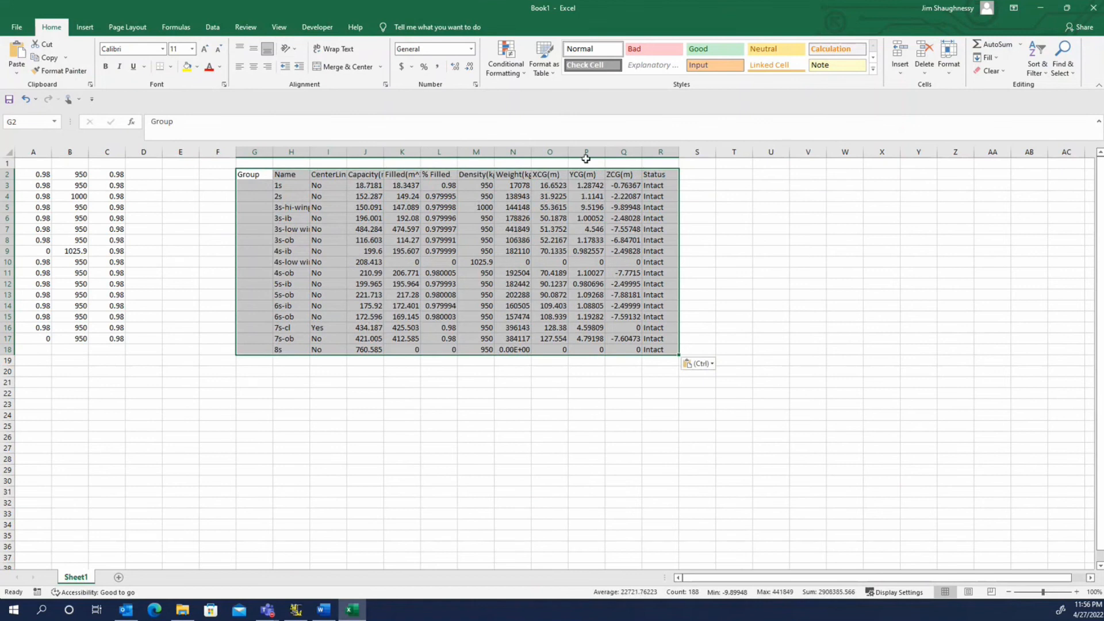
key("alt+Tab")
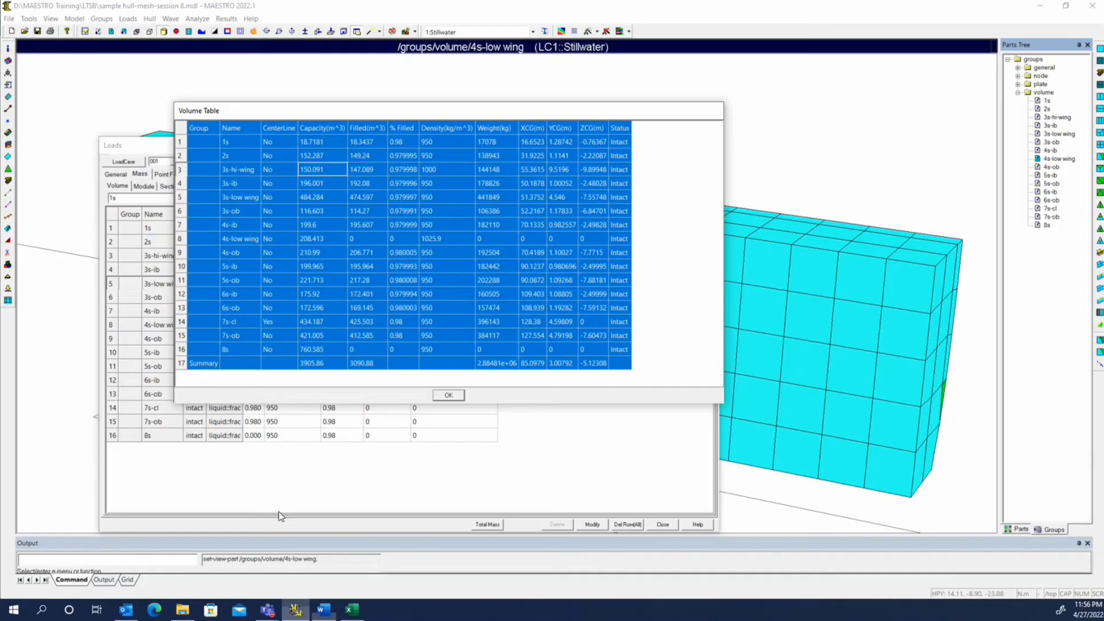
left_click(444, 395)
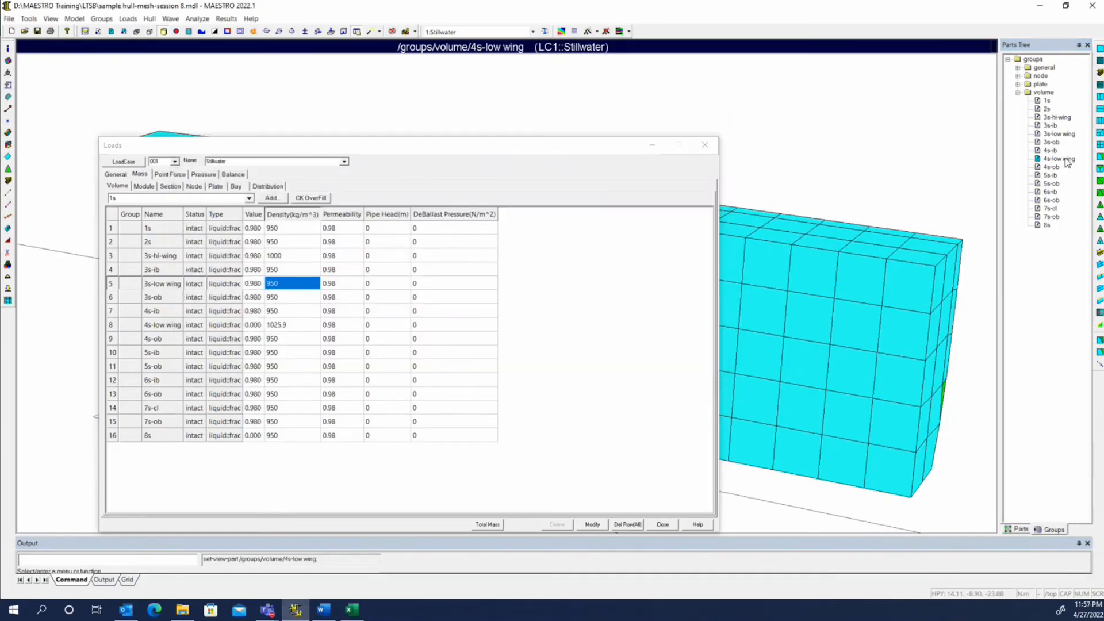
- Reopen the volume table to review the tanks' capacity, filled volume and fill fraction, and close it
right_click(1047, 100)
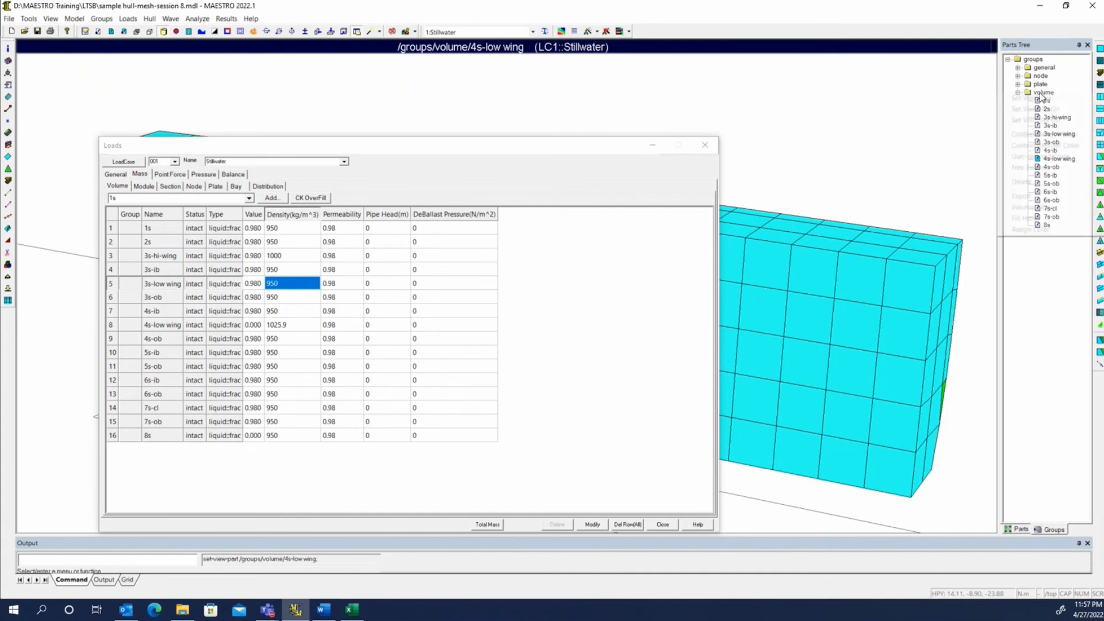
left_click(1029, 207)
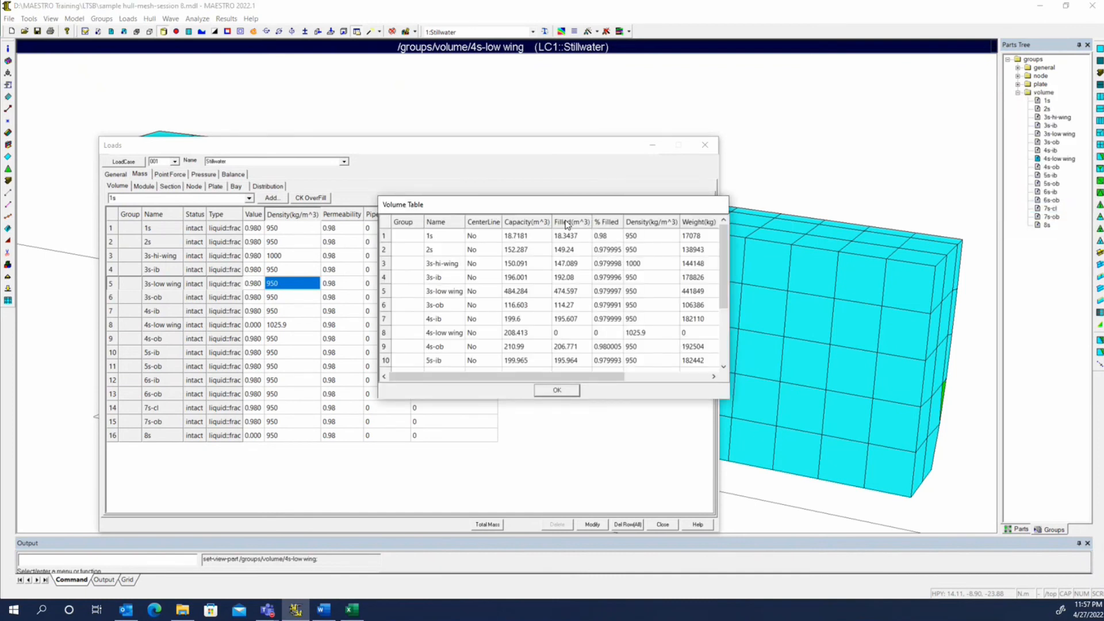
left_click(558, 390)
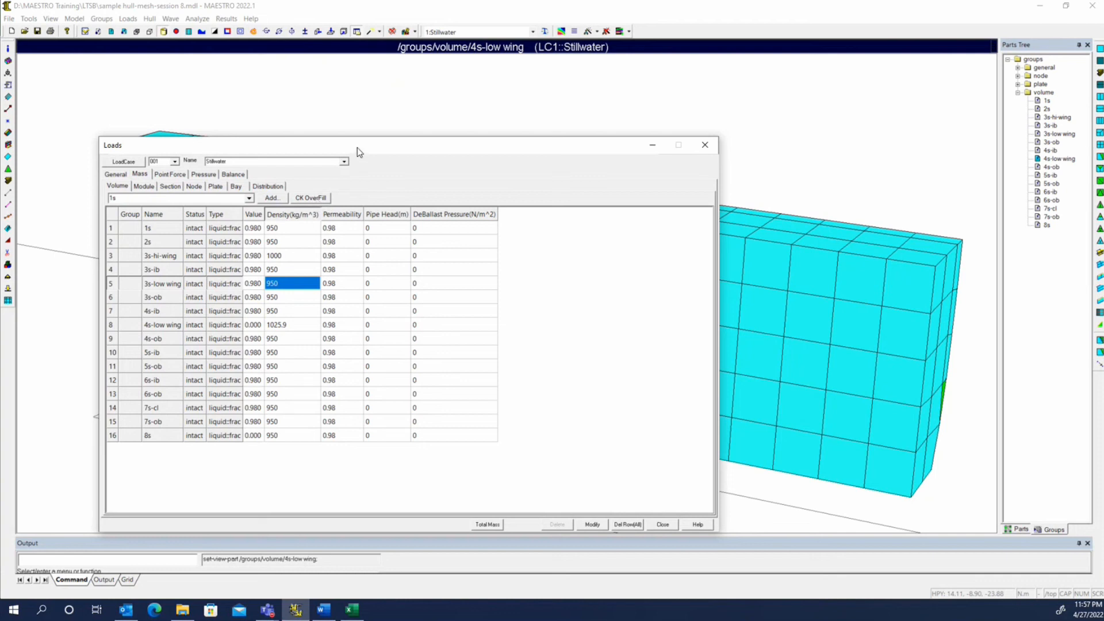
- Move the Loads dialog higher in the model view and widen the Type column of the volume mass table
left_click_drag(357, 147, 414, 106)
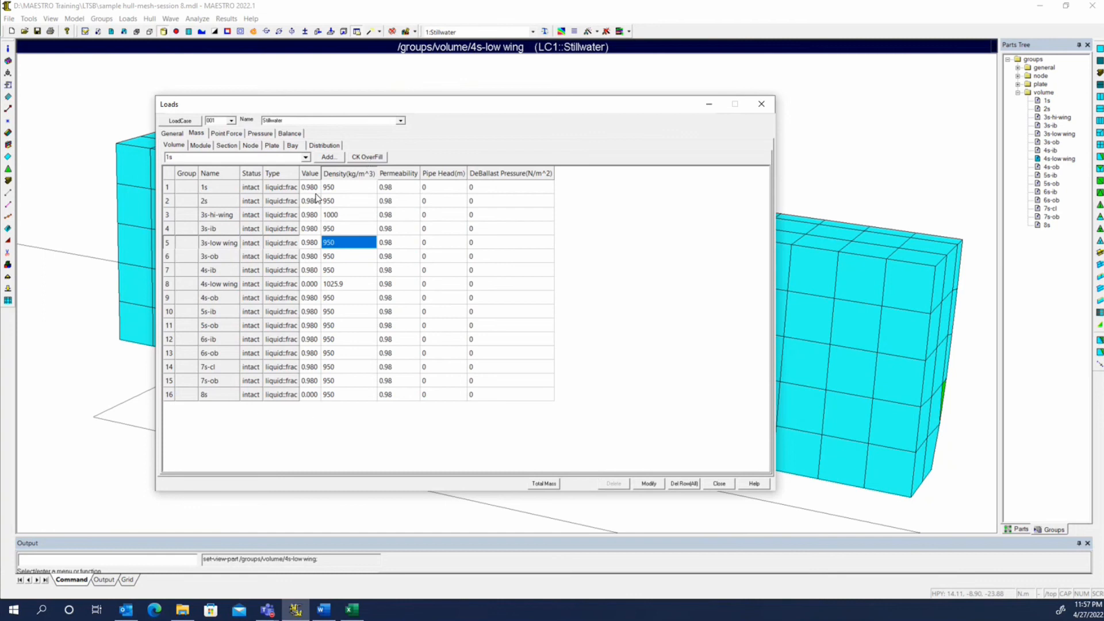
right_click(281, 188)
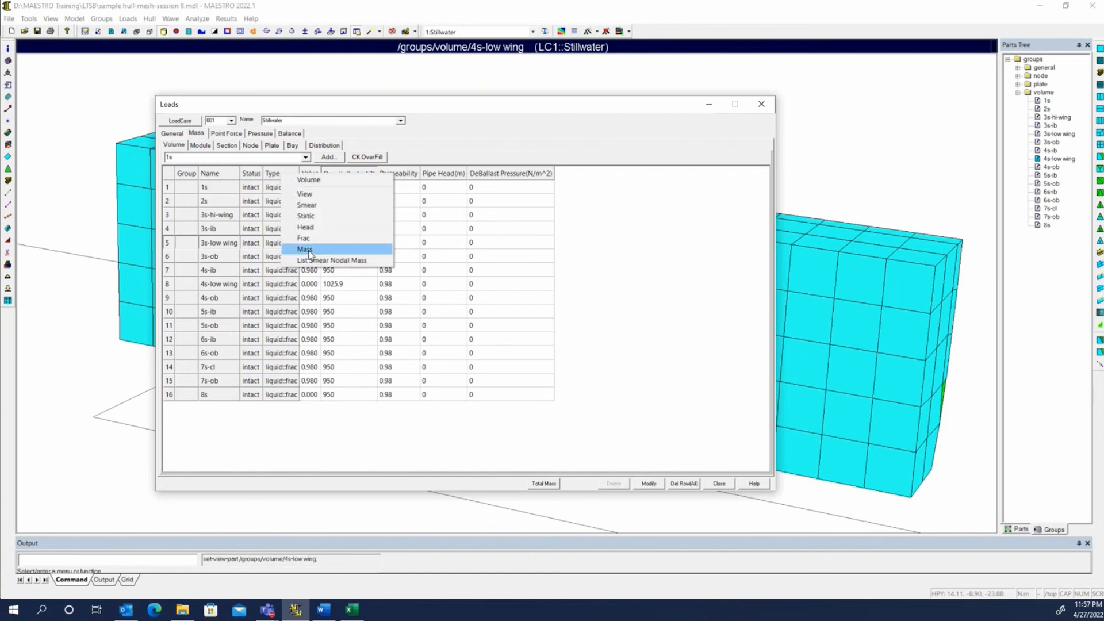
left_click(701, 275)
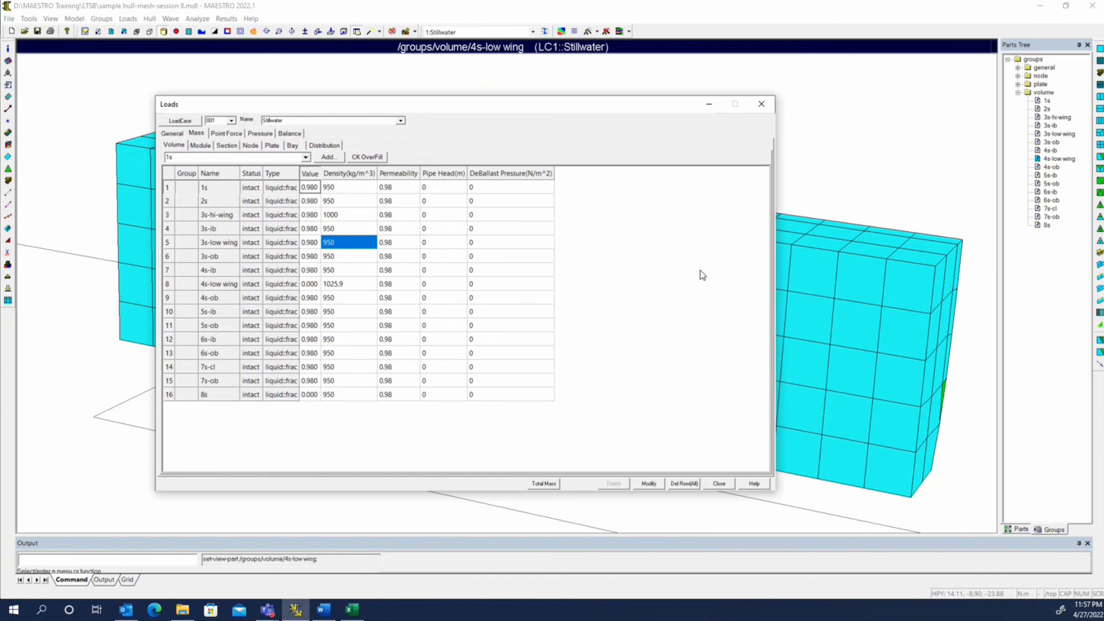
left_click_drag(299, 173, 329, 172)
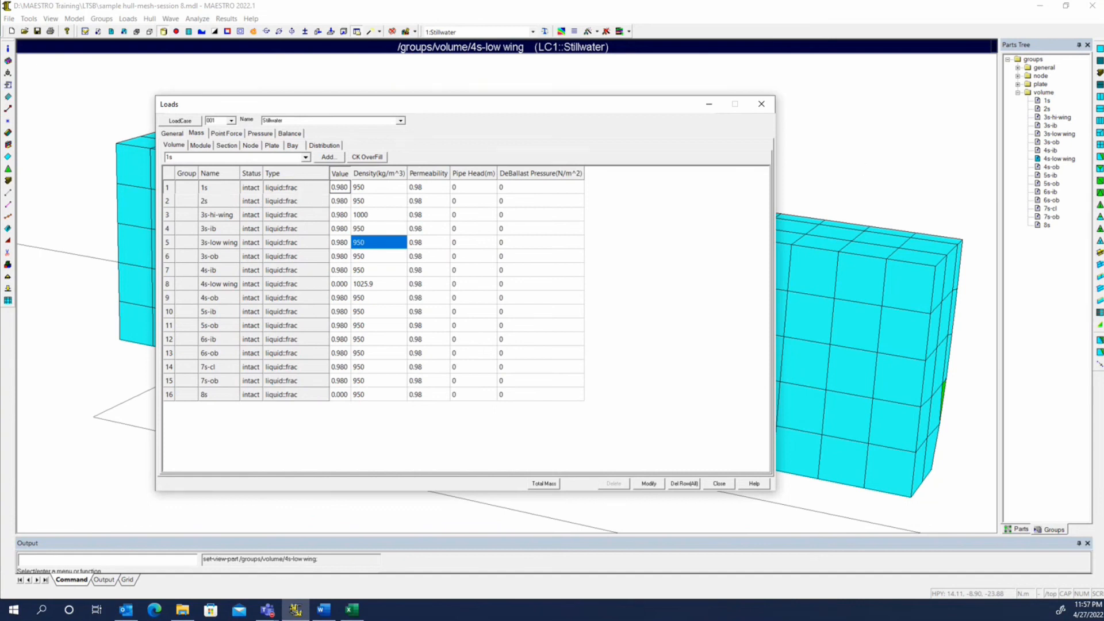
- Display the enlarged volume table beside the Loads dialog to compare tank weights and centroids, and close it
left_click(1042, 93)
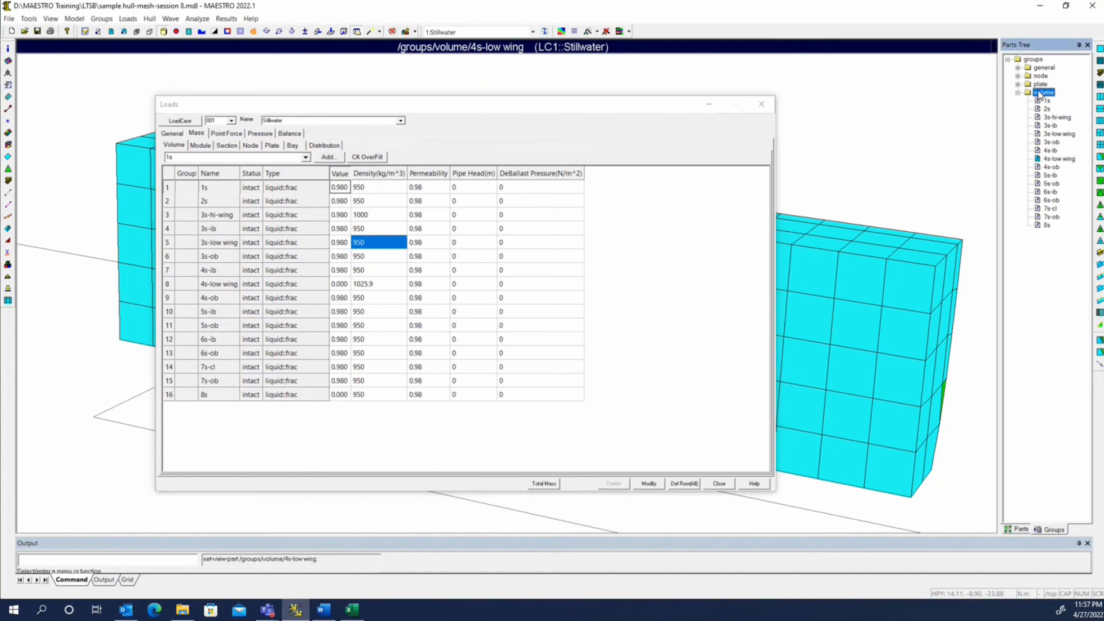
right_click(1040, 94)
left_click(1032, 204)
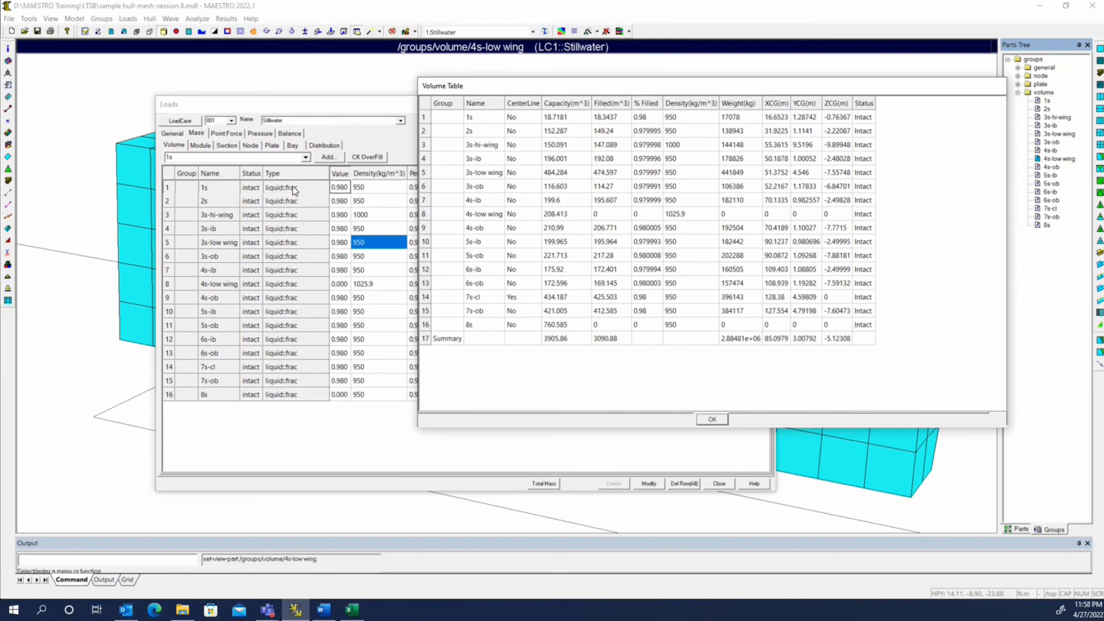
left_click(711, 421)
- Change the load type of the 1s tank to liquid::mass(kg)
left_click(295, 188)
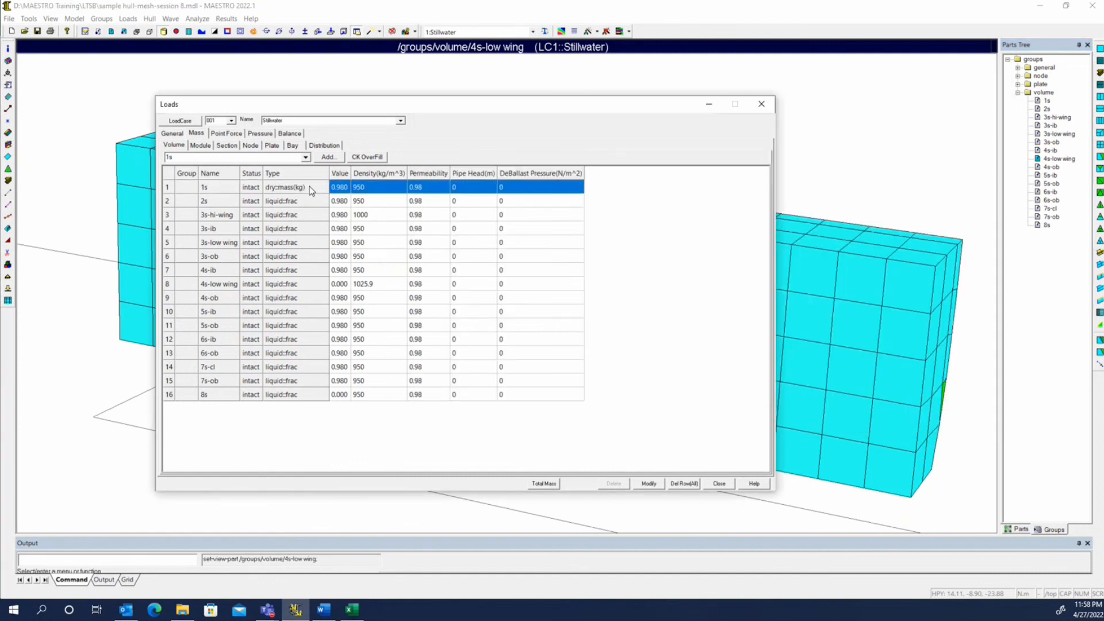
left_click(309, 187)
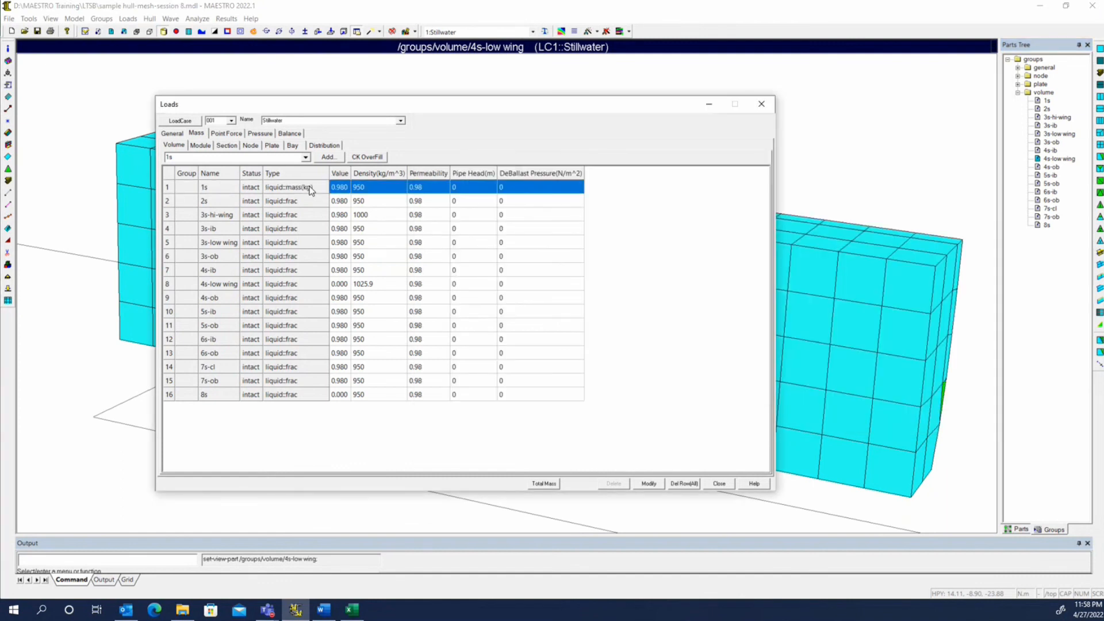
- Reopen the volume table in enlarged form beside the Loads dialog to check the 1s tank's filled volume and weight, and close it
right_click(1038, 99)
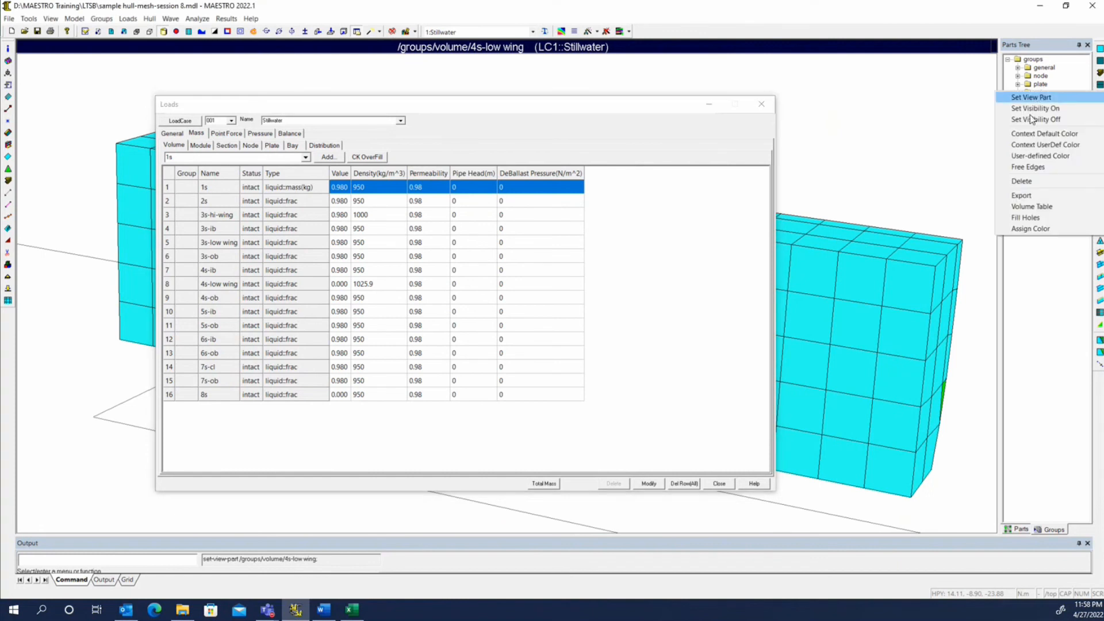
left_click(1030, 207)
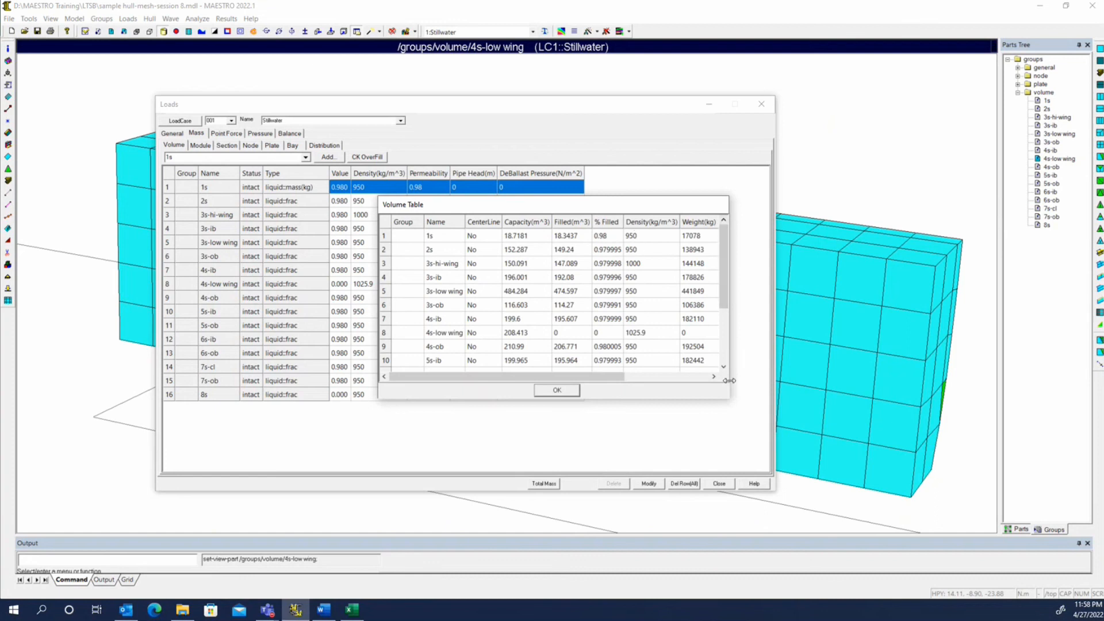
left_click_drag(729, 400, 1050, 454)
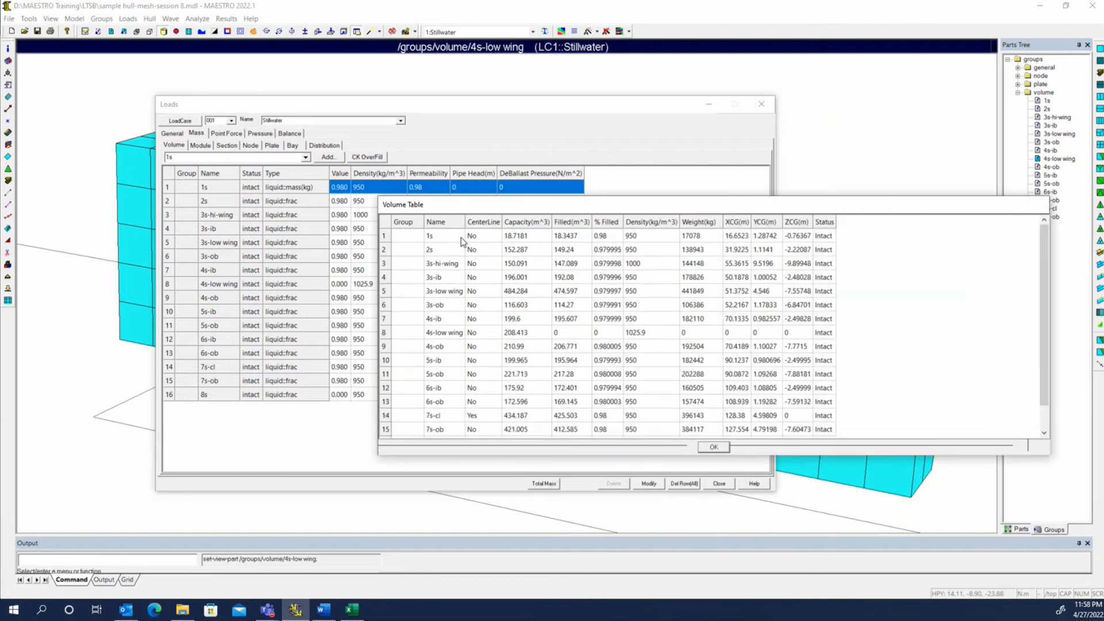
left_click_drag(608, 208, 665, 134)
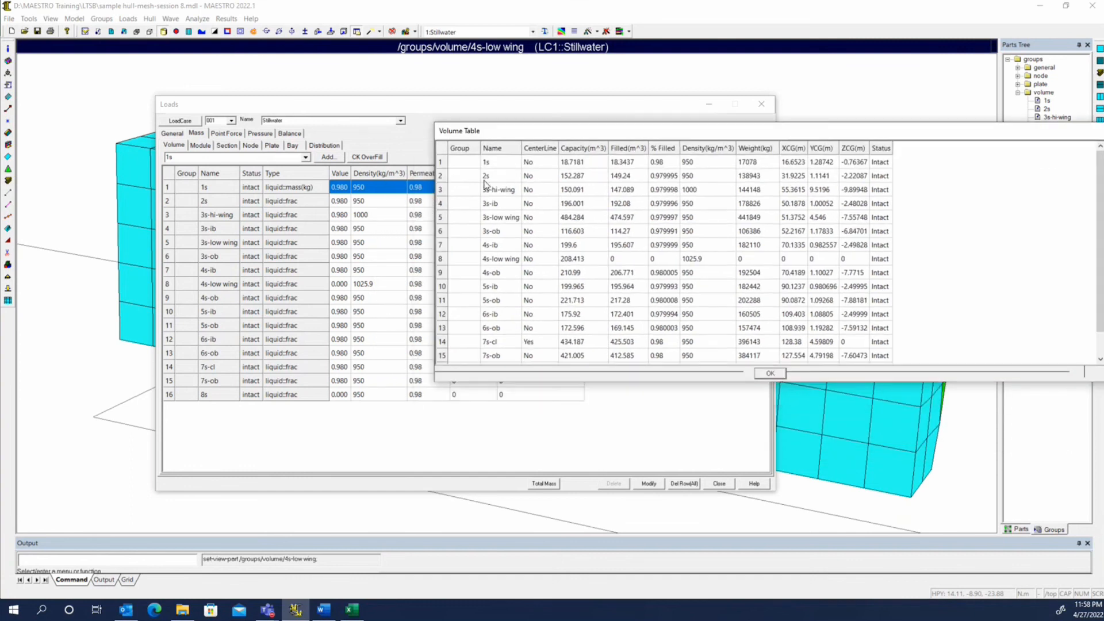
left_click(770, 373)
- Apply the 1s tank's load type change and review its filled volume, fill fraction and weight in the enlarged volume table
left_click(645, 483)
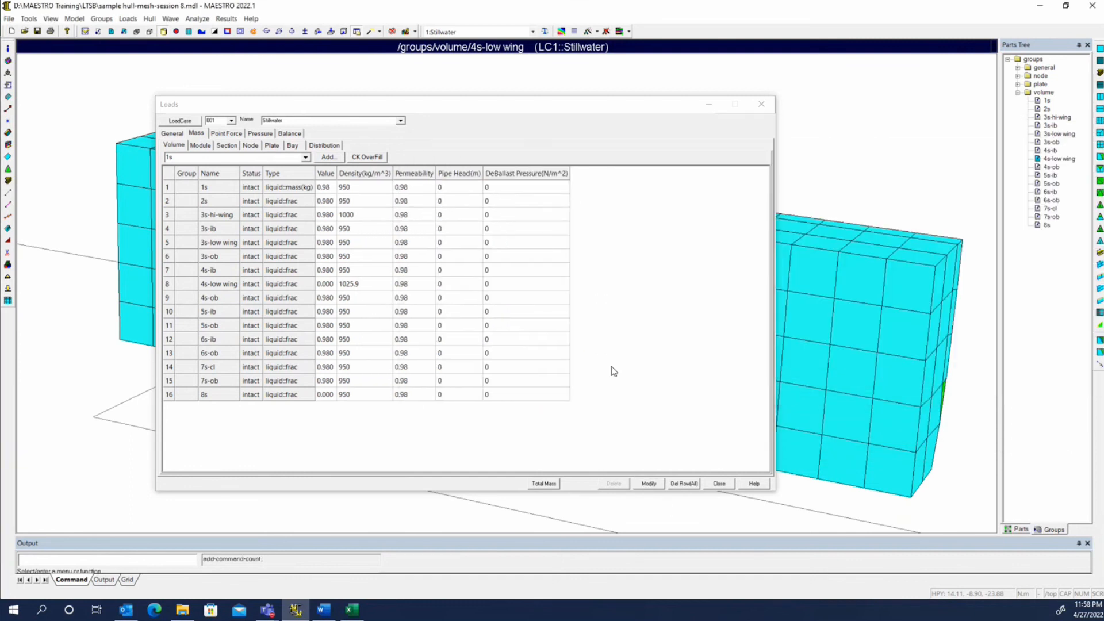
right_click(1043, 92)
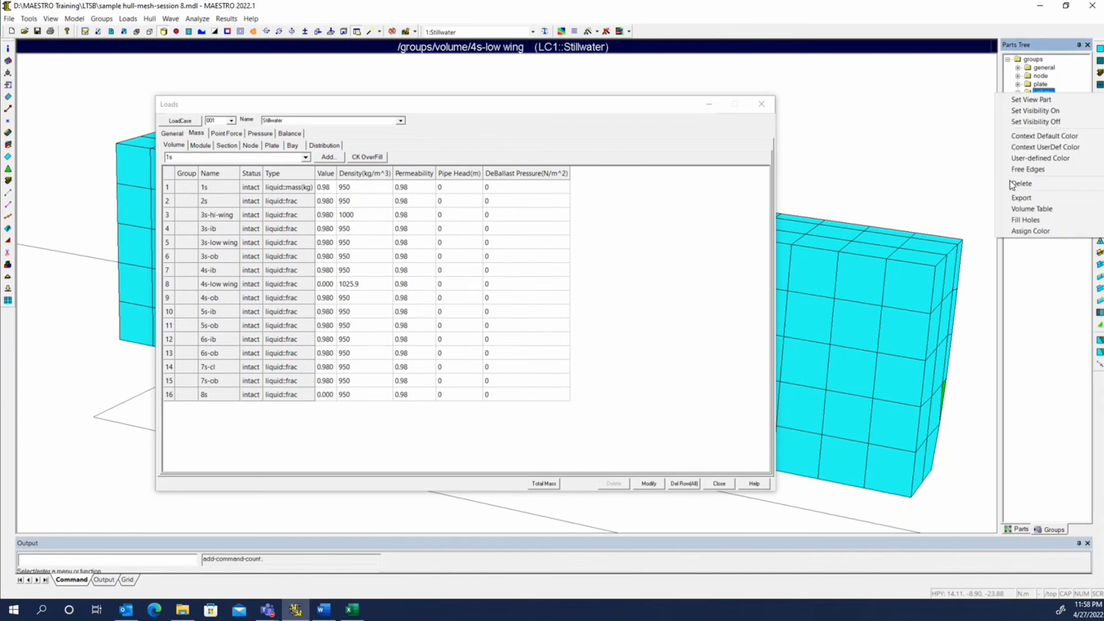
left_click(1016, 208)
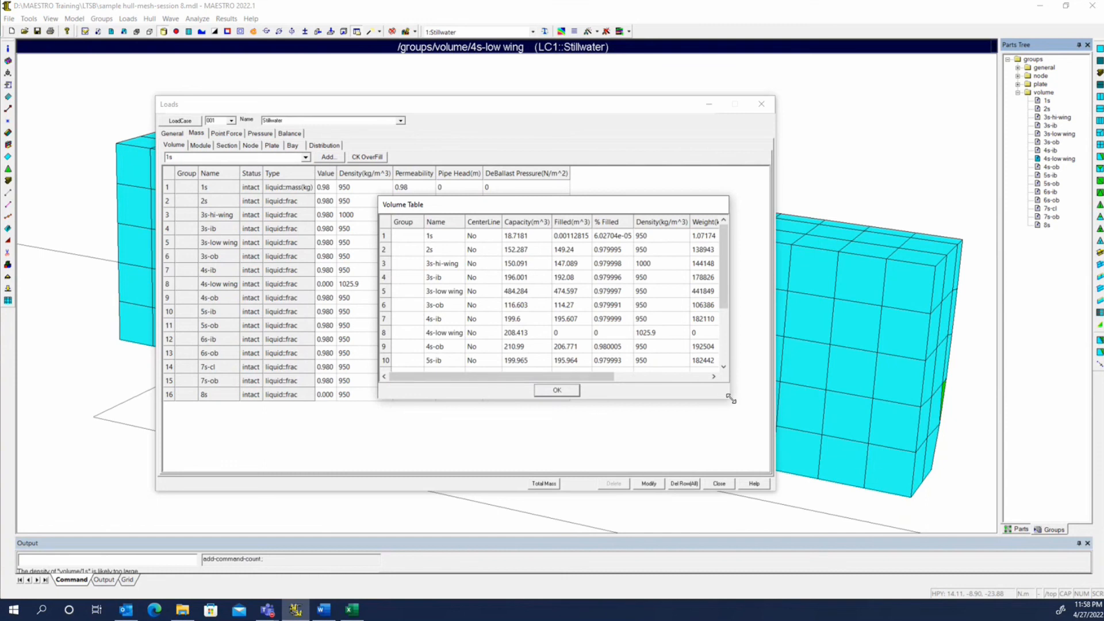
left_click_drag(730, 398, 1088, 421)
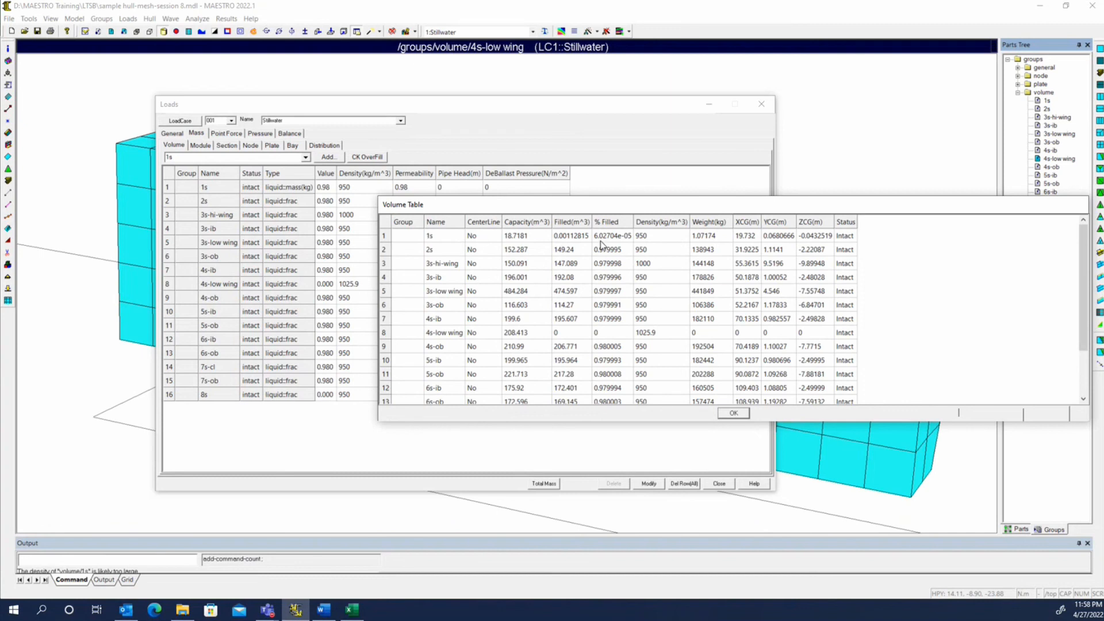
left_click_drag(626, 205, 636, 230)
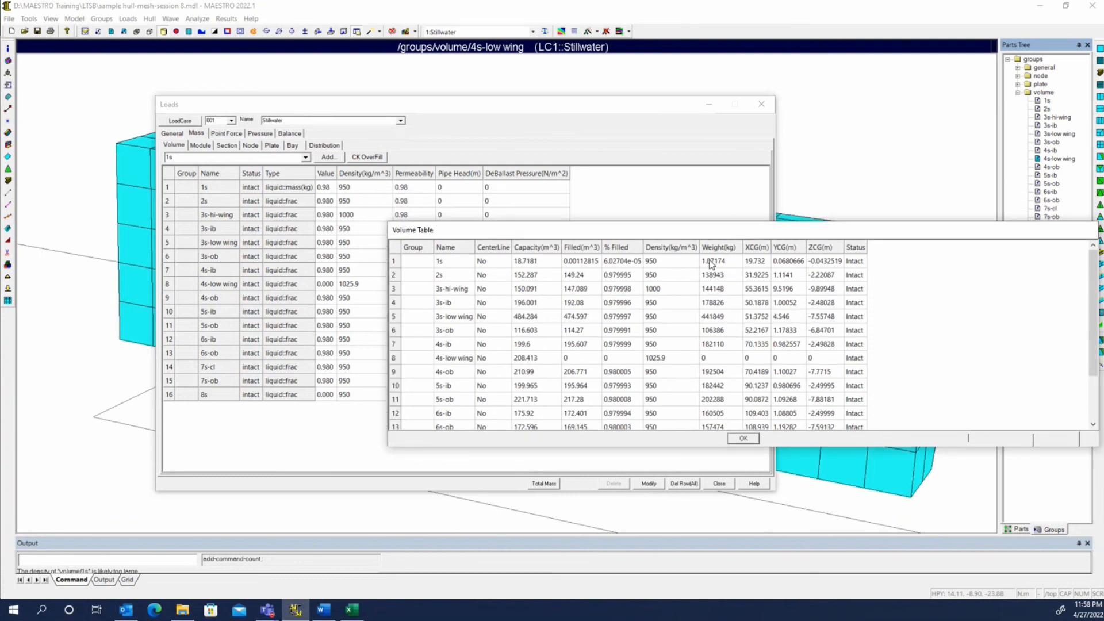
left_click(743, 439)
- Set the 1s tank's value to 20000 with type liquid::mass(kg), apply it and accept the overfill correction
left_click(295, 189)
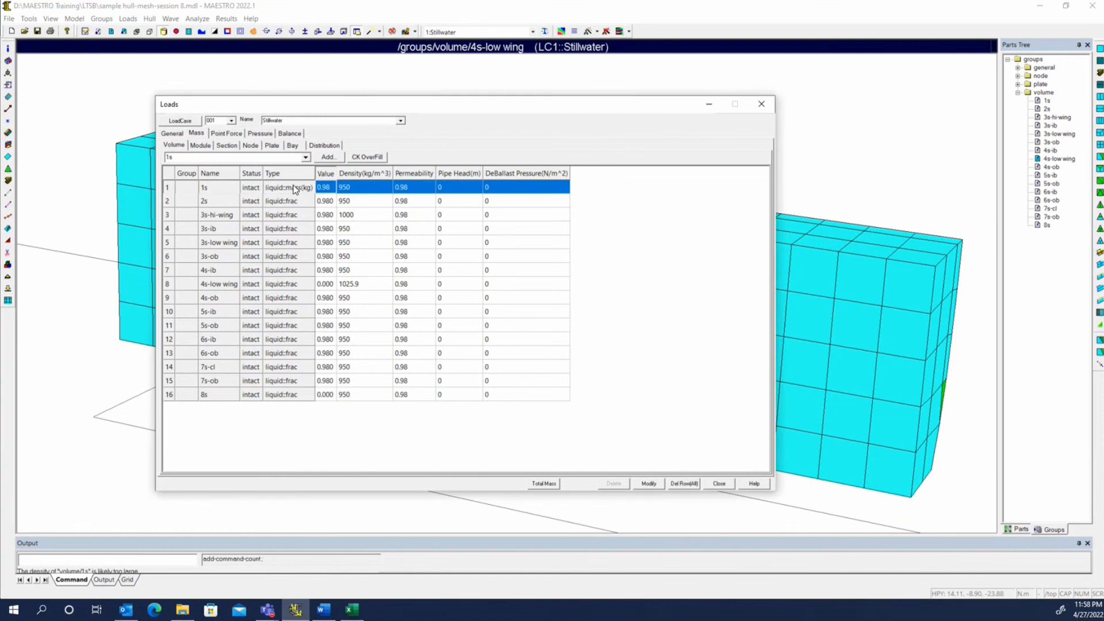
left_click(282, 192)
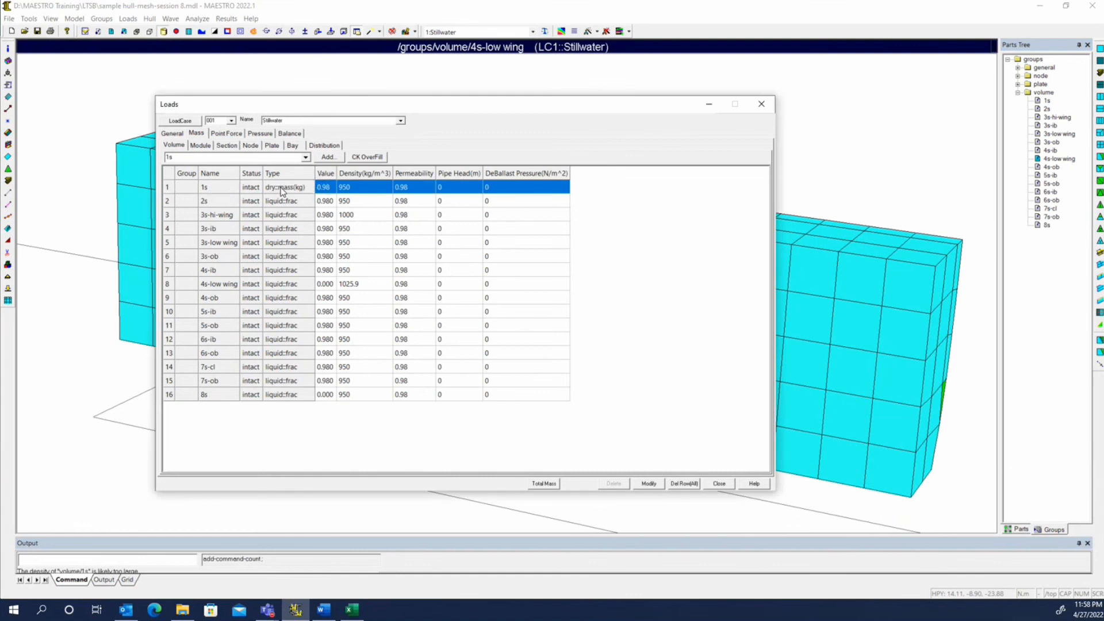
left_click(282, 191)
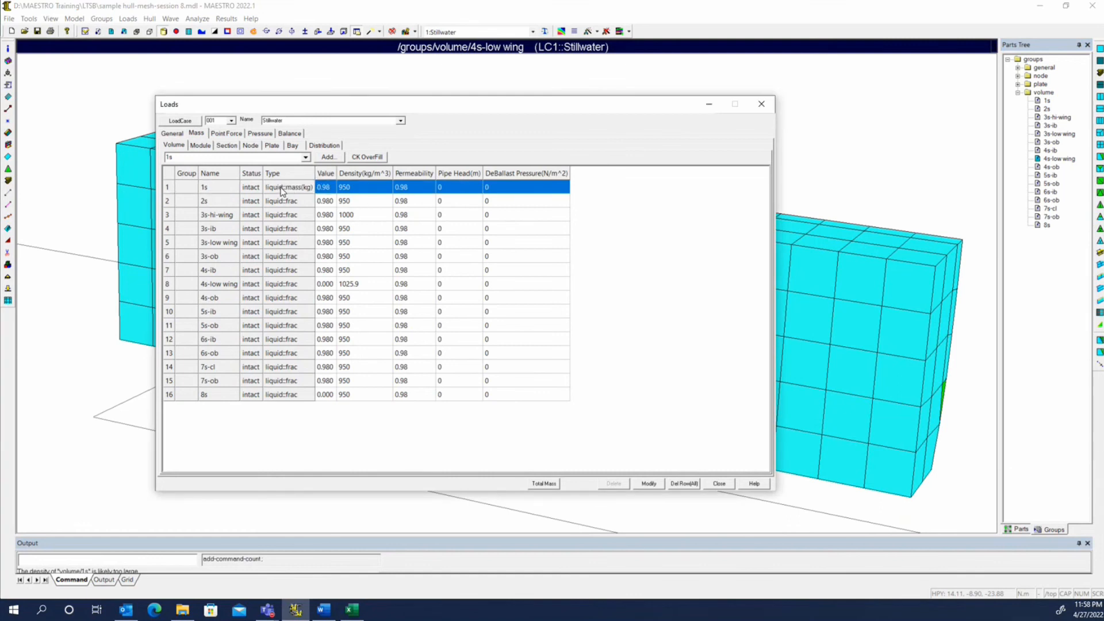
left_click(330, 190)
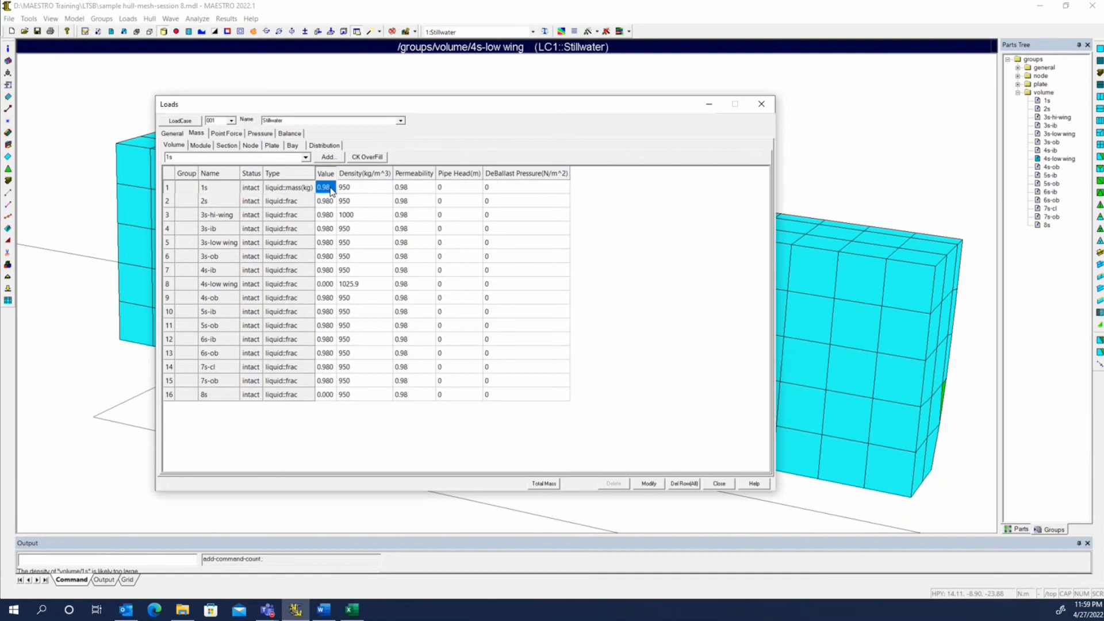
type("10000")
left_click(652, 484)
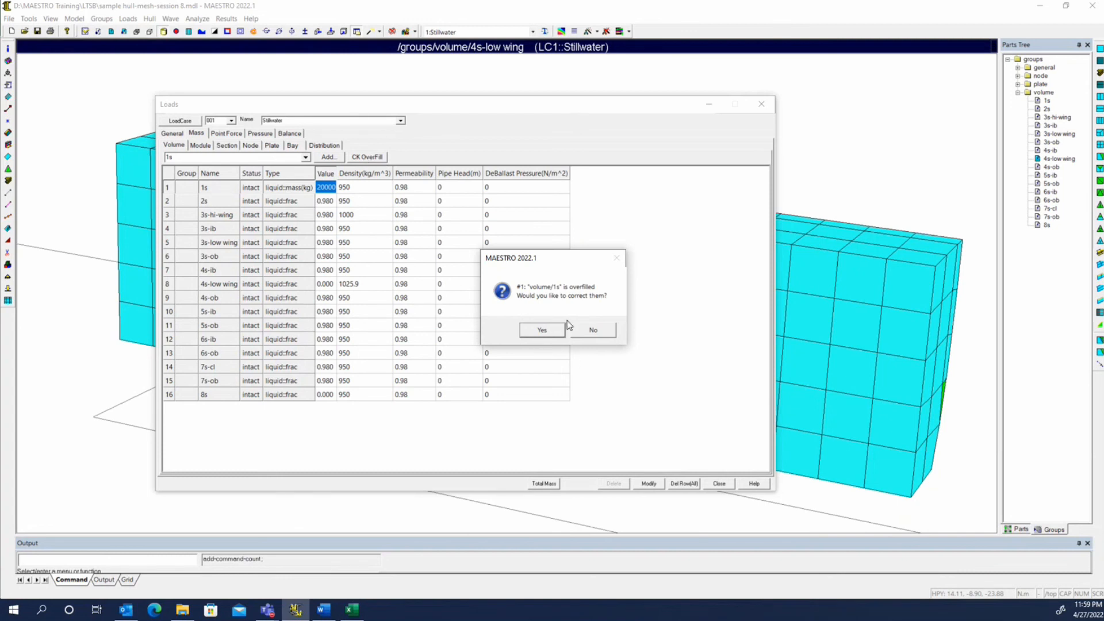
left_click(549, 332)
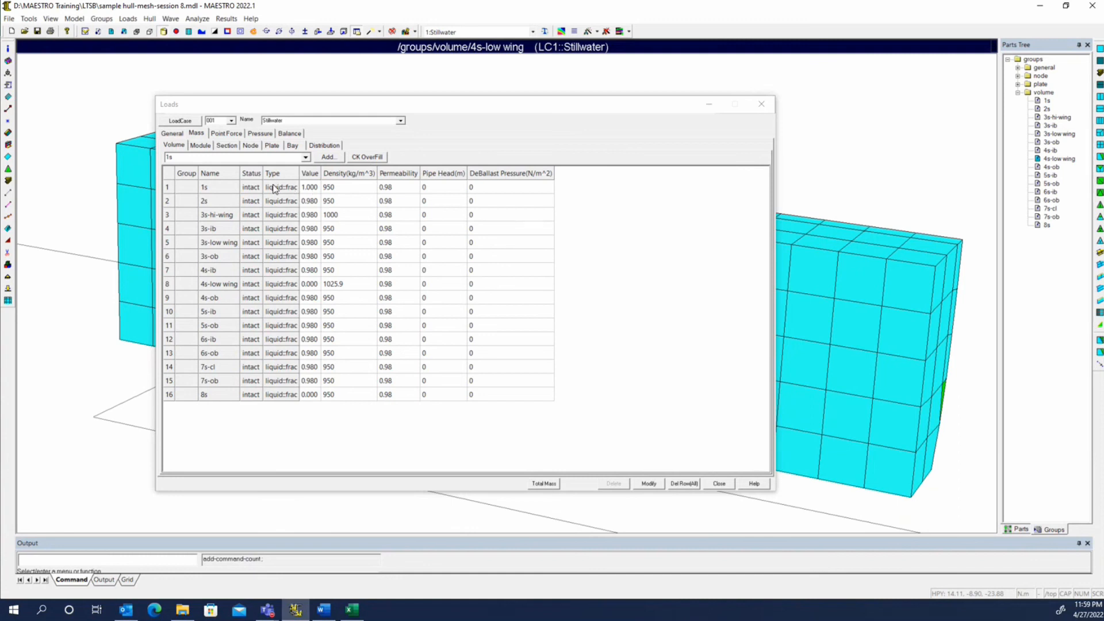
- Set the 1s tank's liquid fraction value to .98 and apply the modification
left_click(308, 188)
type(".98")
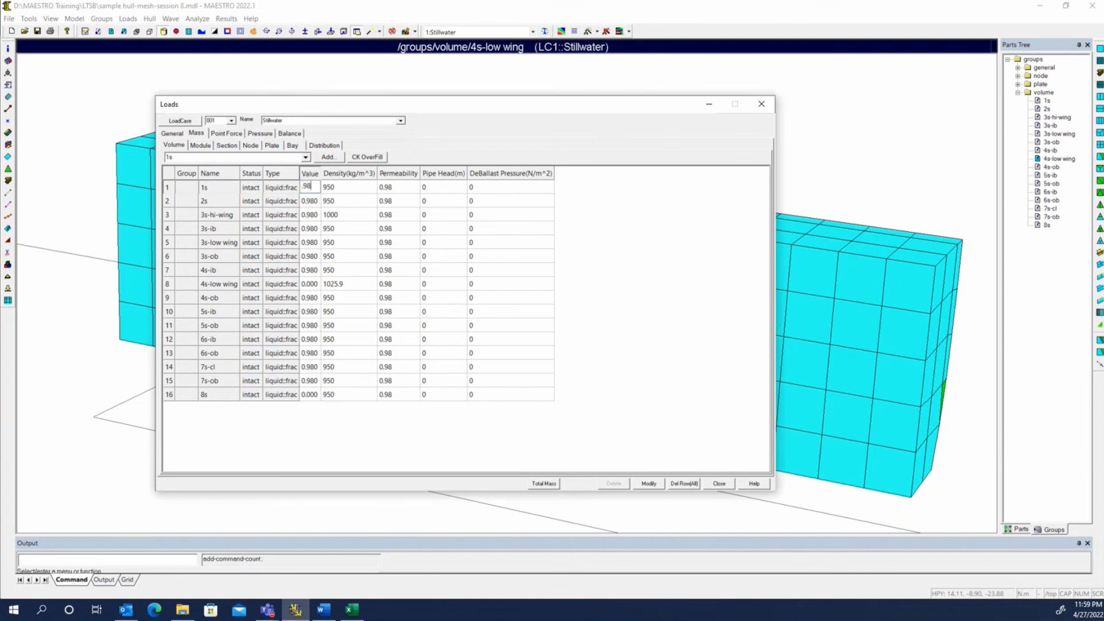
double_click(309, 189)
left_click(649, 484)
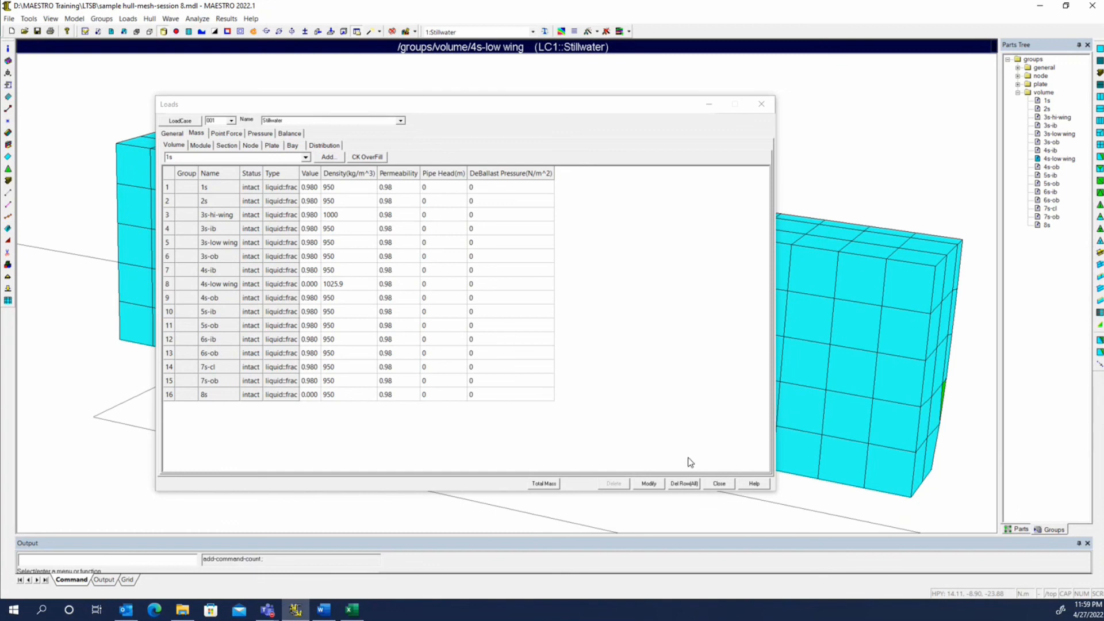
left_click(649, 484)
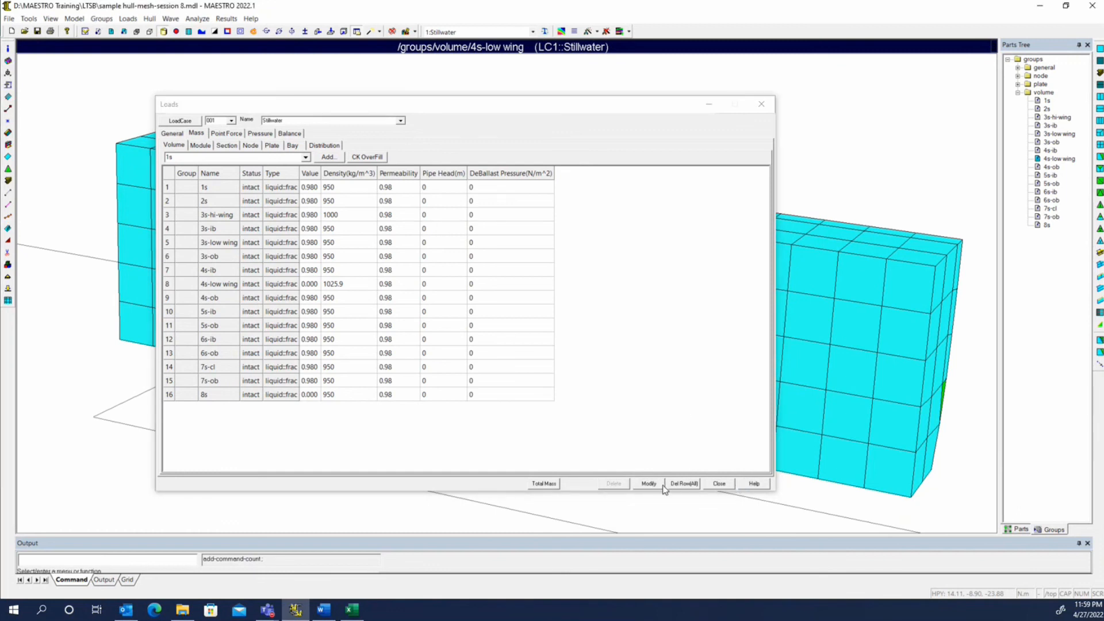